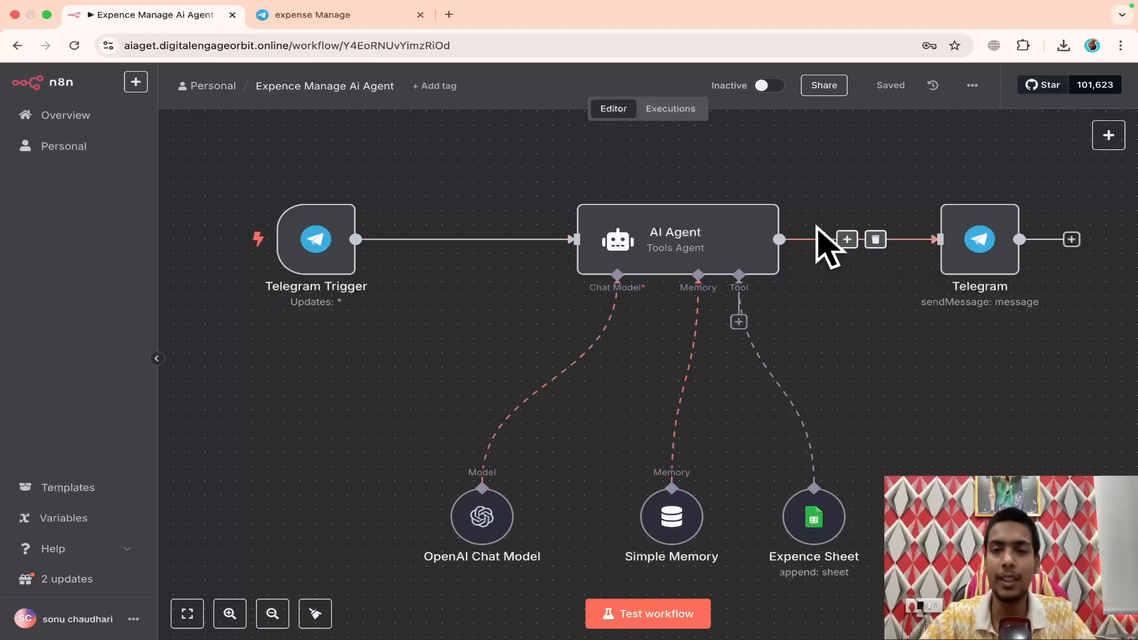
{"action": "mouse_move", "coordinate": [959, 248]}
{"action": "left_click_drag", "start_coordinate": [389, 166], "coordinate": [231, 323]}
{"action": "left_click", "coordinate": [867, 177]}
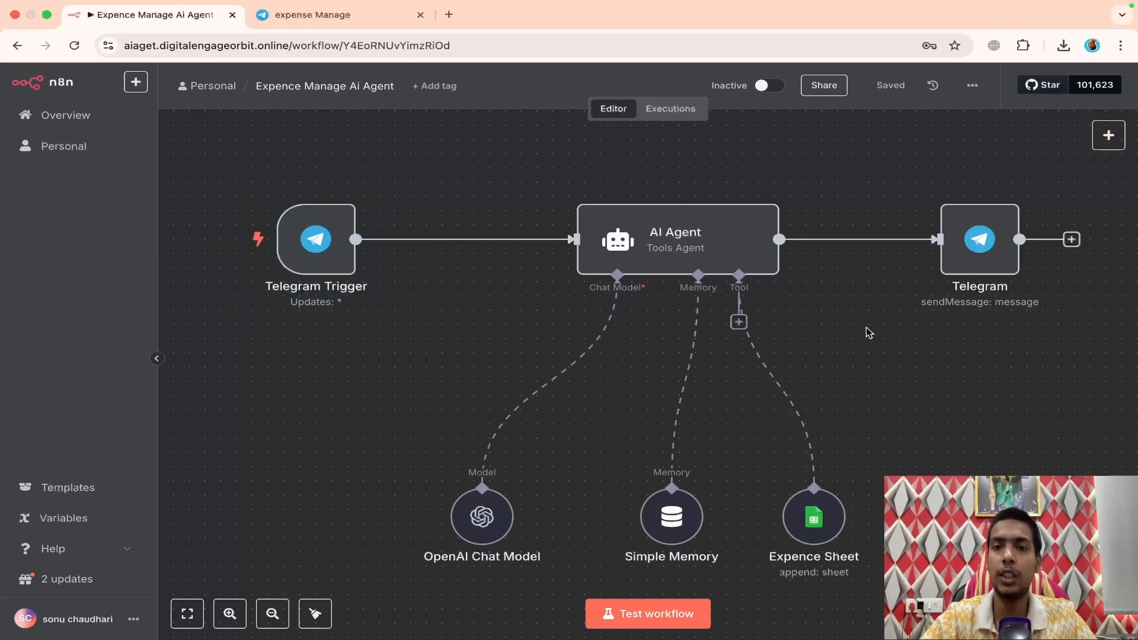
{"action": "scroll", "coordinate": [866, 327], "scroll_direction": "down", "scroll_amount": 5}
{"action": "scroll", "coordinate": [869, 332], "scroll_direction": "up", "scroll_amount": 2}
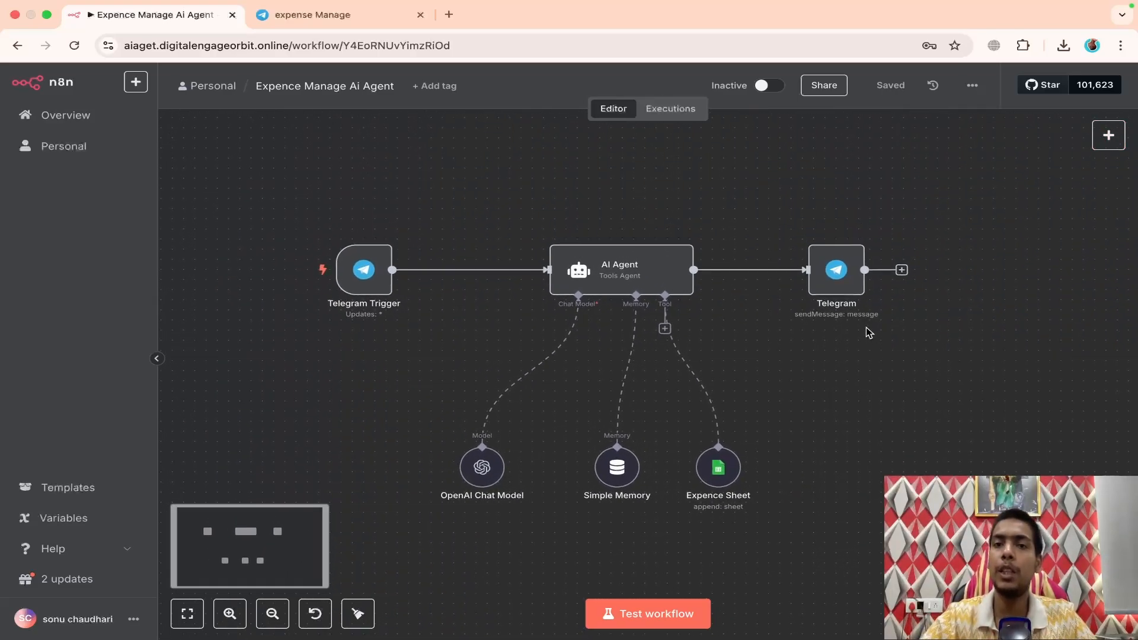
- Add a Telegram trigger node of the "On callback query" type to the workflow
{"action": "left_click", "coordinate": [1108, 135]}
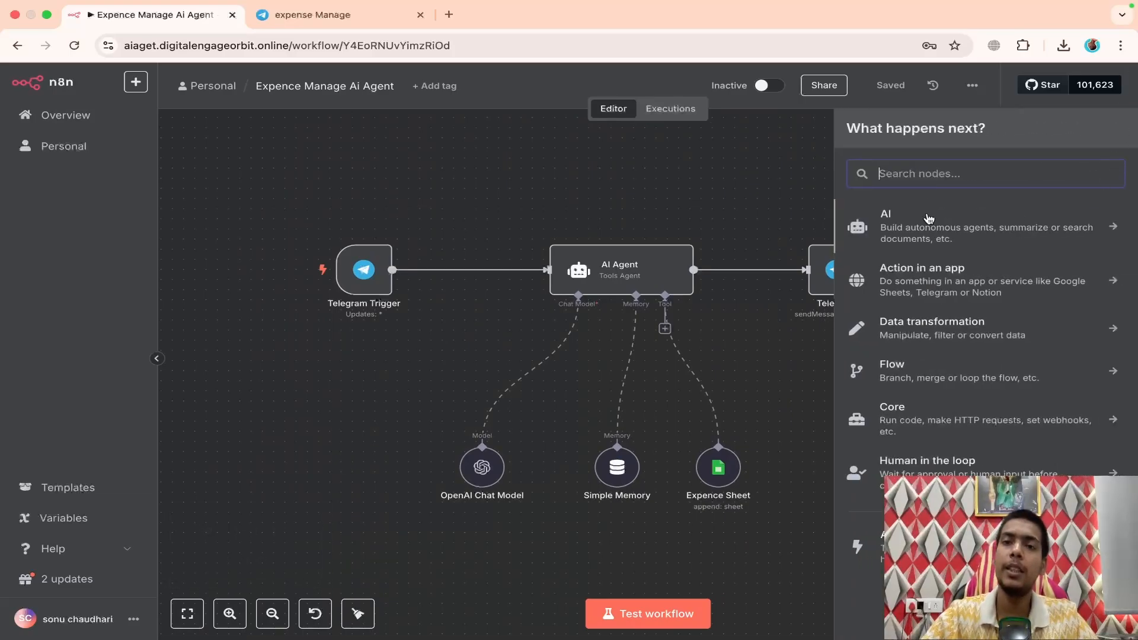
{"action": "type", "text": "telegra"}
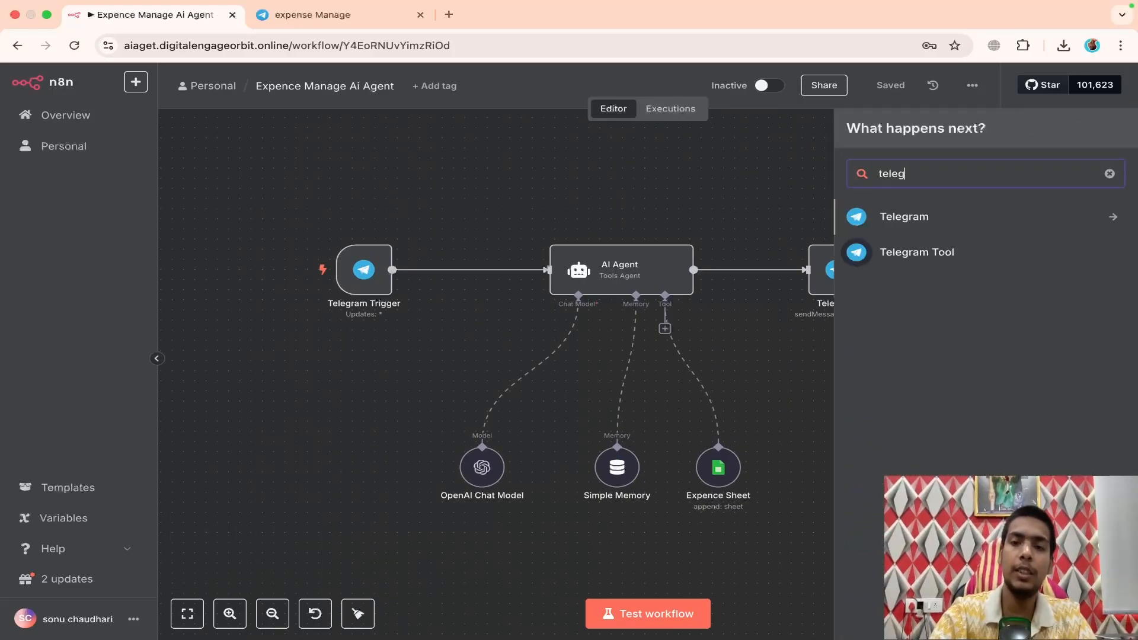
{"action": "left_click", "coordinate": [925, 218]}
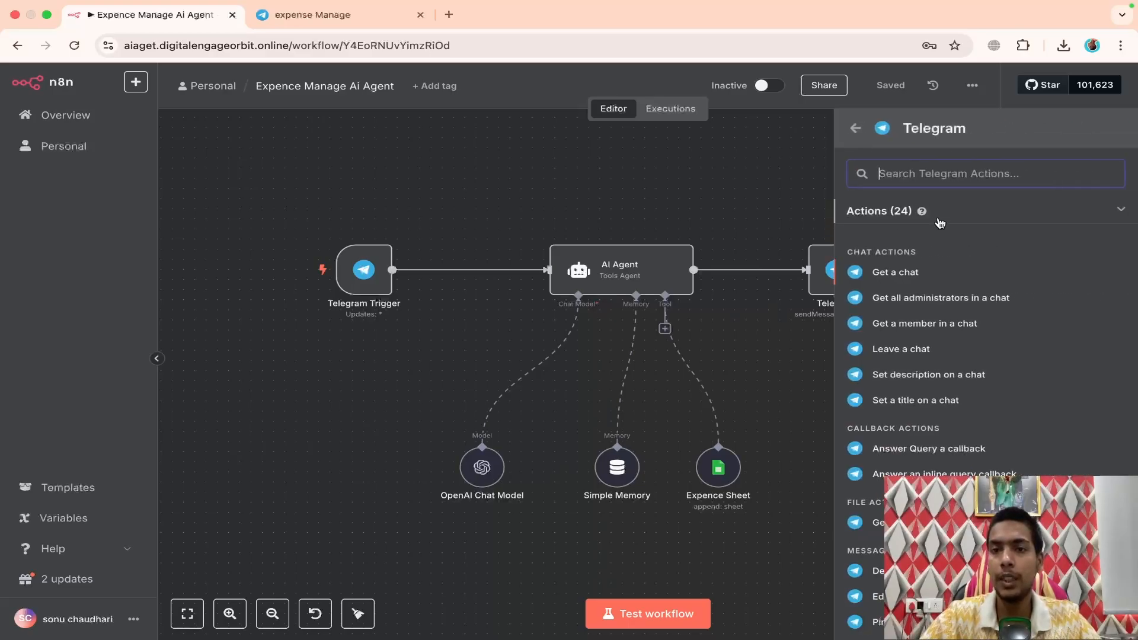
{"action": "scroll", "coordinate": [940, 284], "scroll_direction": "down", "scroll_amount": 7}
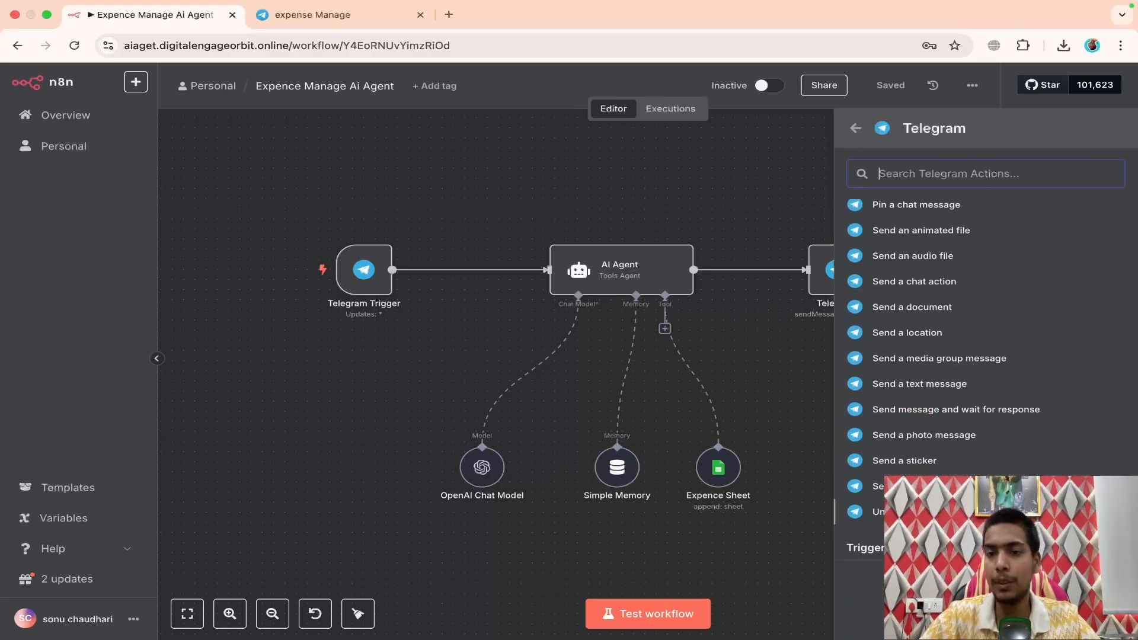
{"action": "scroll", "coordinate": [959, 439], "scroll_direction": "down", "scroll_amount": 2}
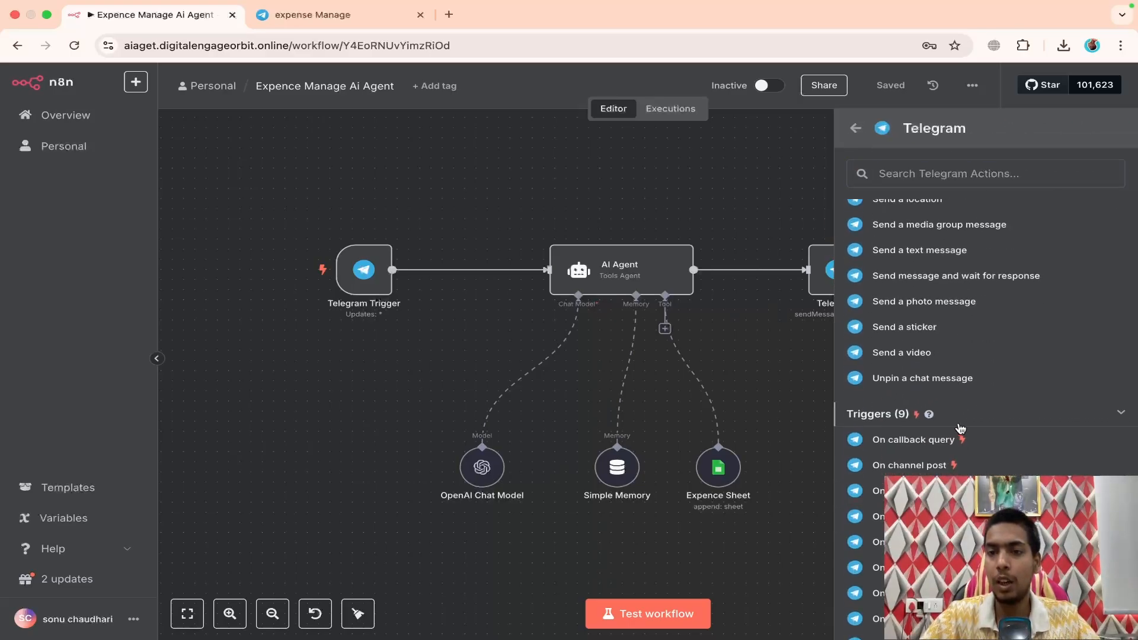
{"action": "left_click", "coordinate": [959, 442]}
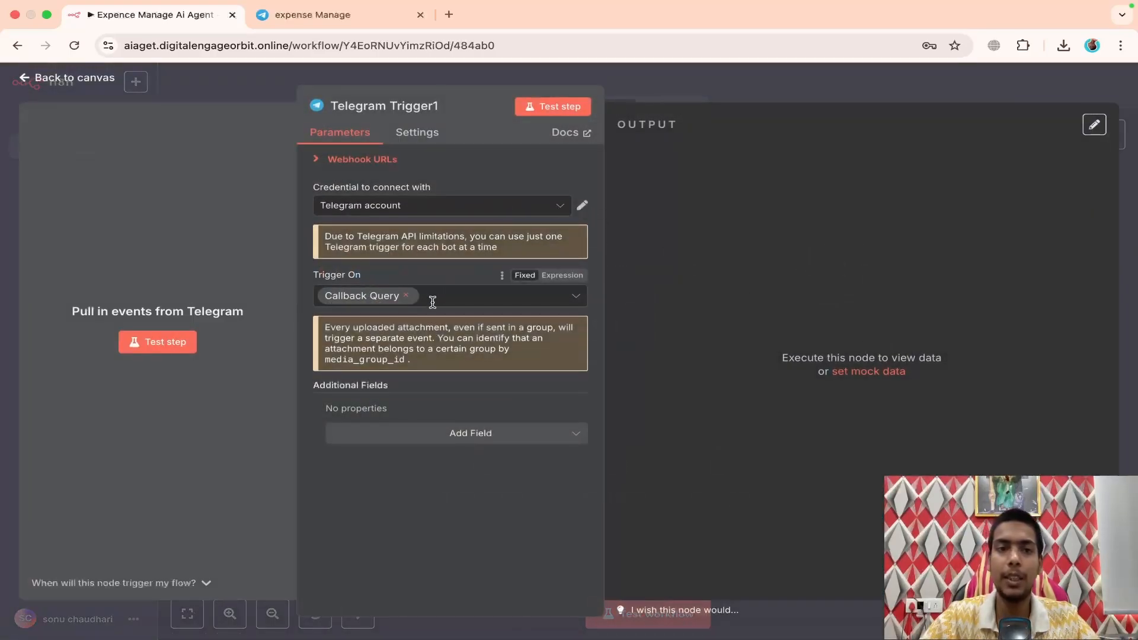
- Replace the new trigger's Callback Query event with all updates (*)
{"action": "left_click", "coordinate": [409, 296]}
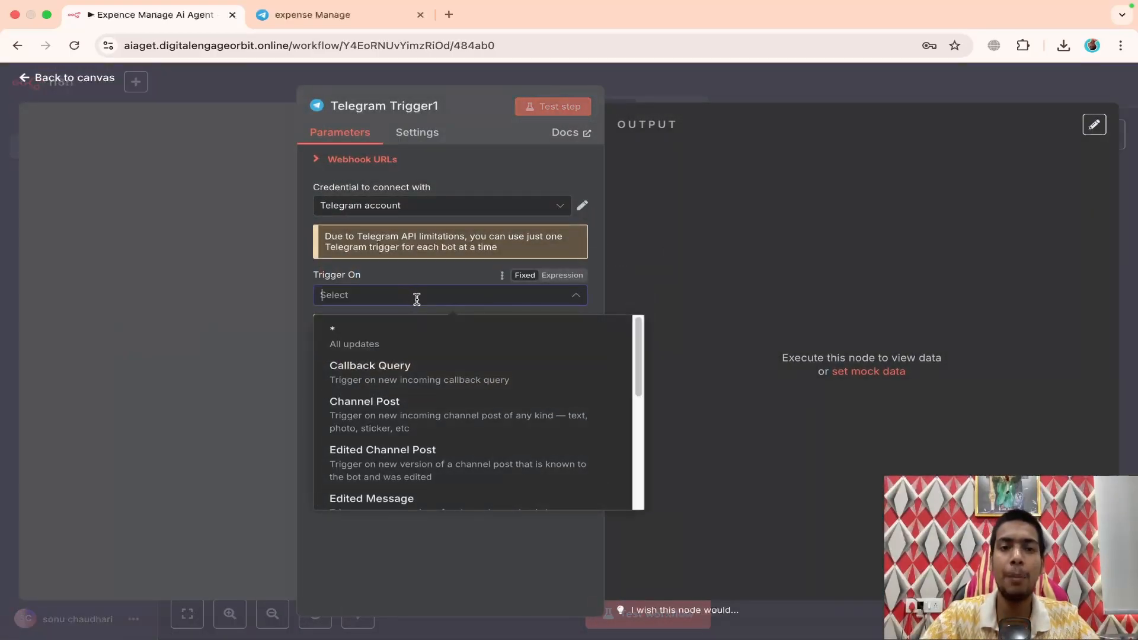
{"action": "left_click", "coordinate": [399, 336]}
{"action": "left_click", "coordinate": [408, 291]}
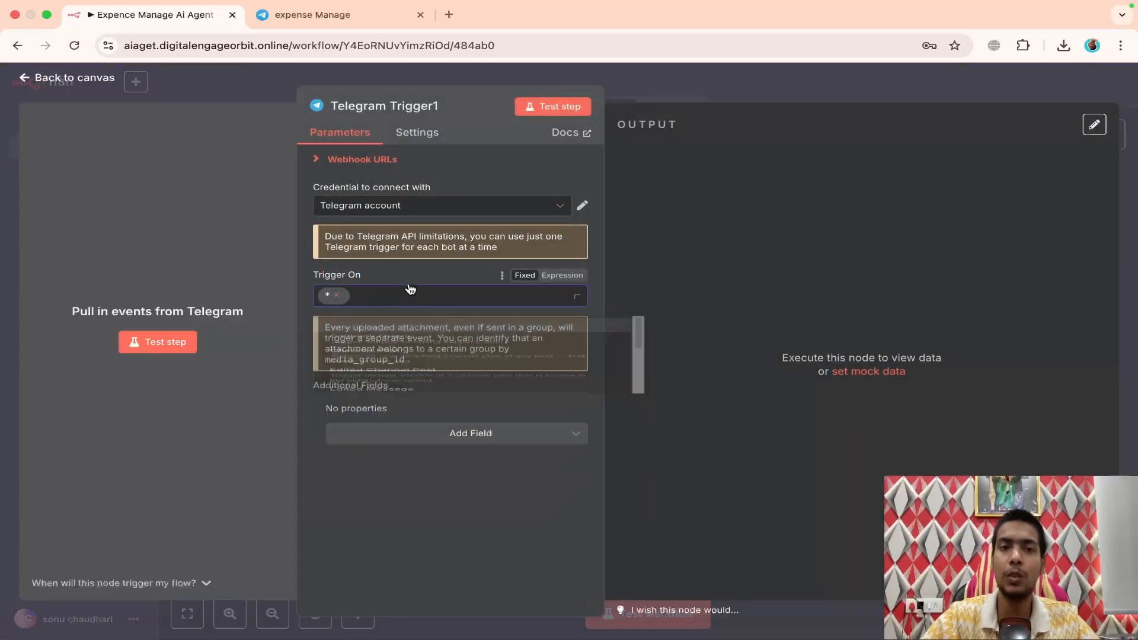
{"action": "left_click", "coordinate": [450, 213]}
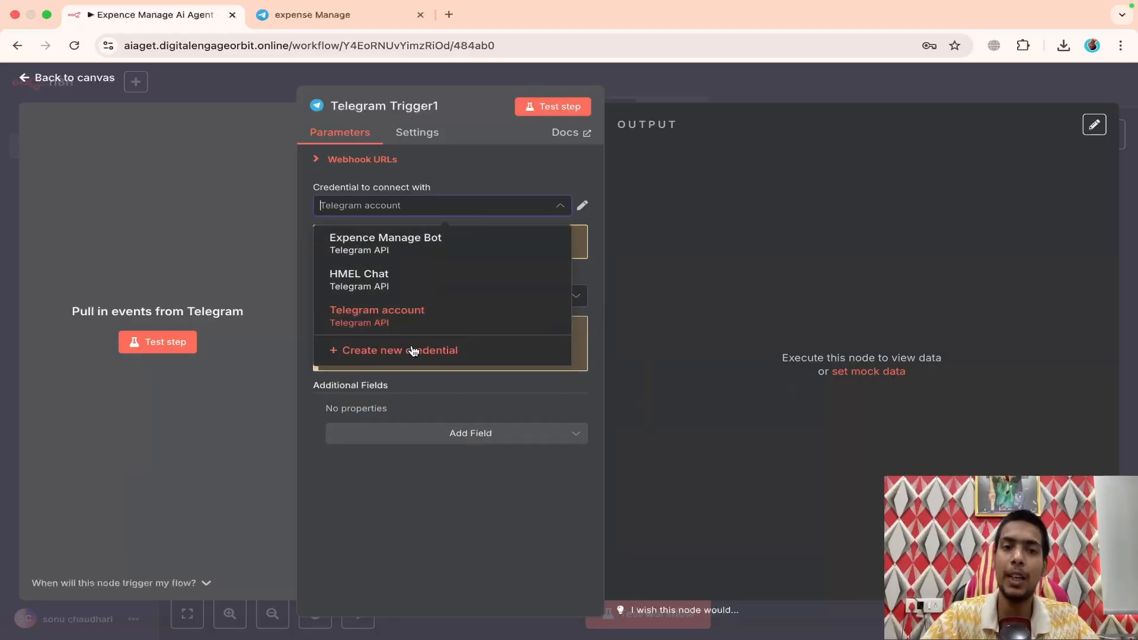
{"action": "left_click", "coordinate": [468, 351]}
{"action": "left_click", "coordinate": [449, 263]}
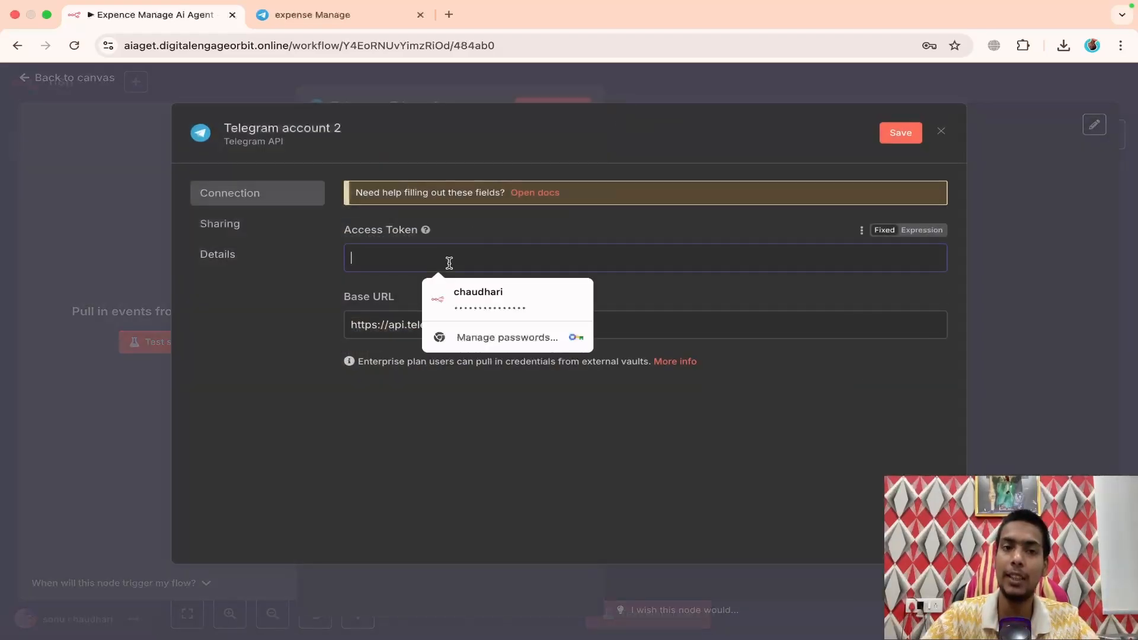
{"action": "left_click", "coordinate": [334, 15]}
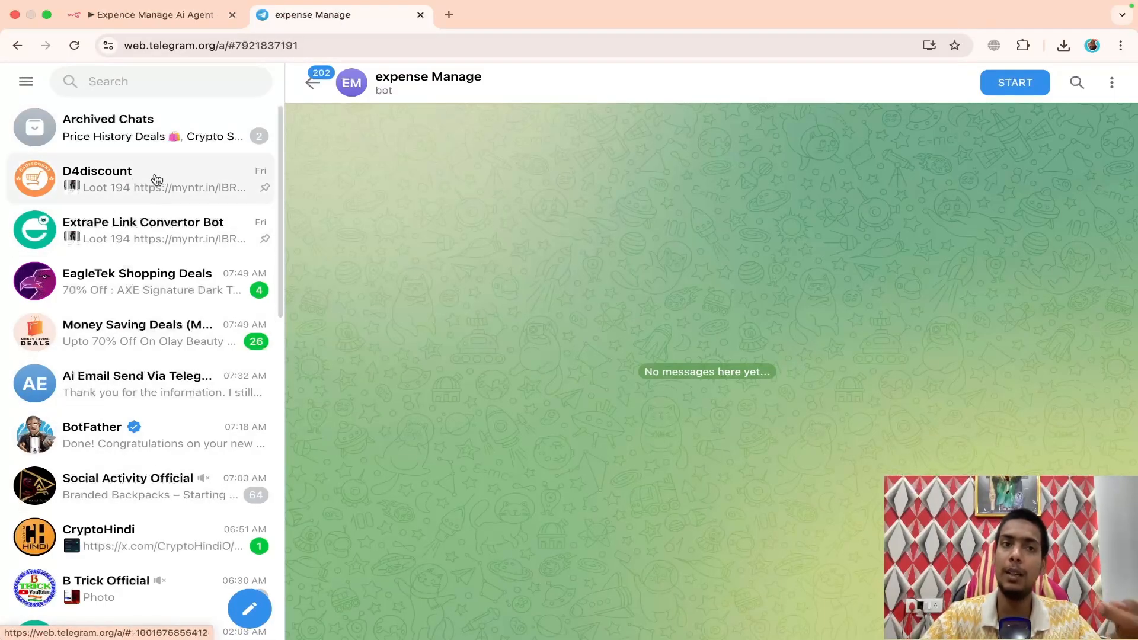
{"action": "left_click", "coordinate": [159, 16]}
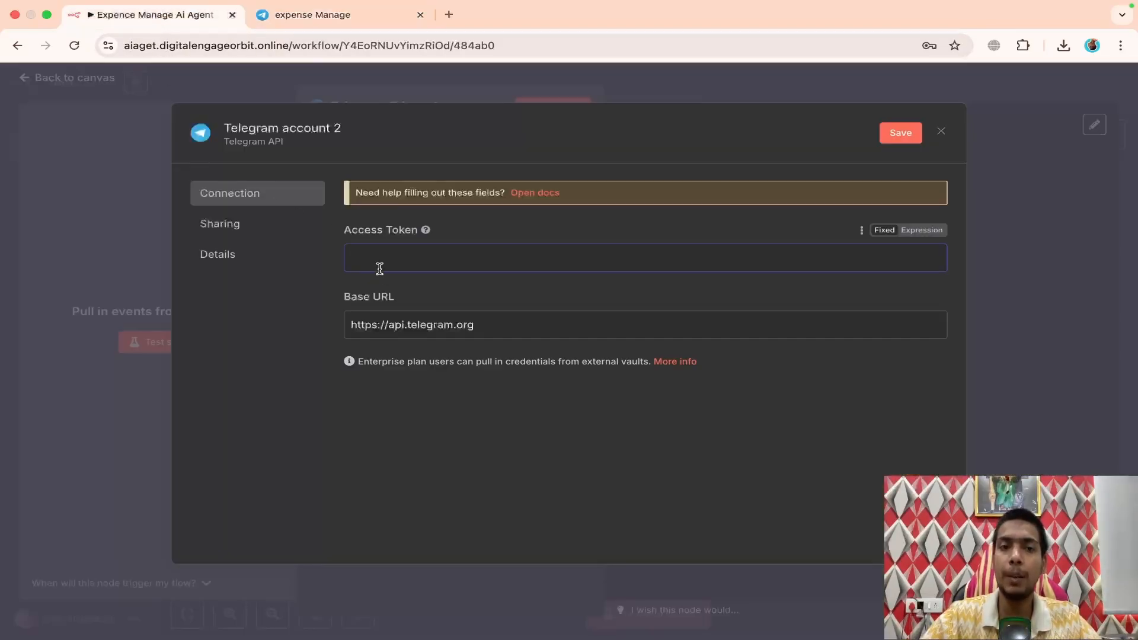
{"action": "left_click", "coordinate": [907, 91]}
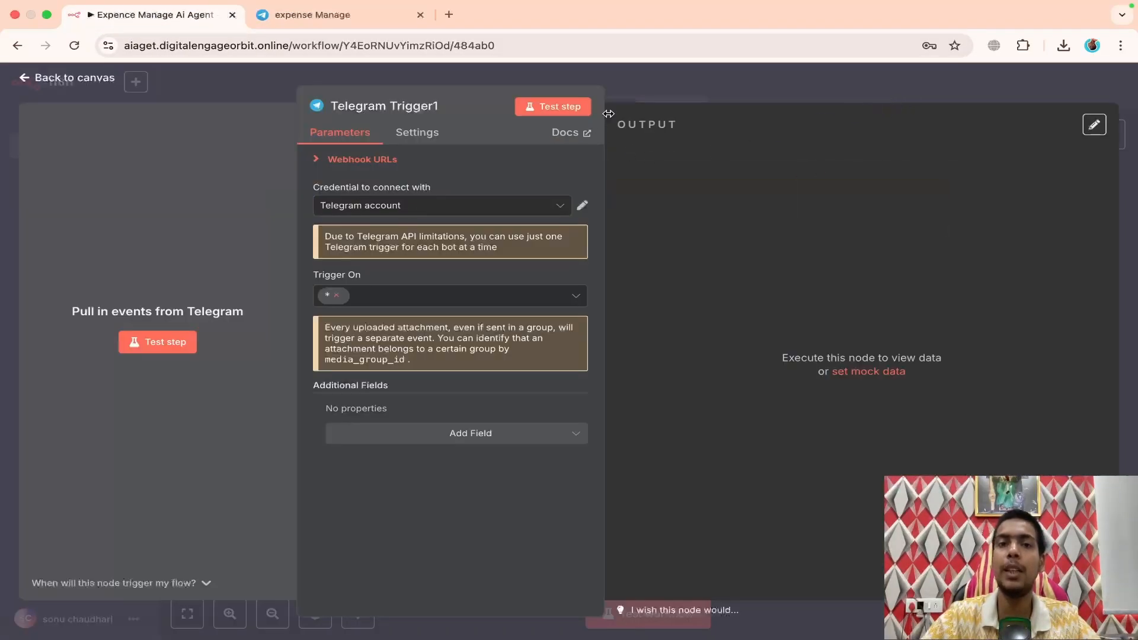
- Return to the canvas and place the new Telegram trigger directly above the existing Telegram Trigger node
{"action": "left_click", "coordinate": [673, 94]}
{"action": "left_click_drag", "start_coordinate": [635, 339], "coordinate": [368, 197]}
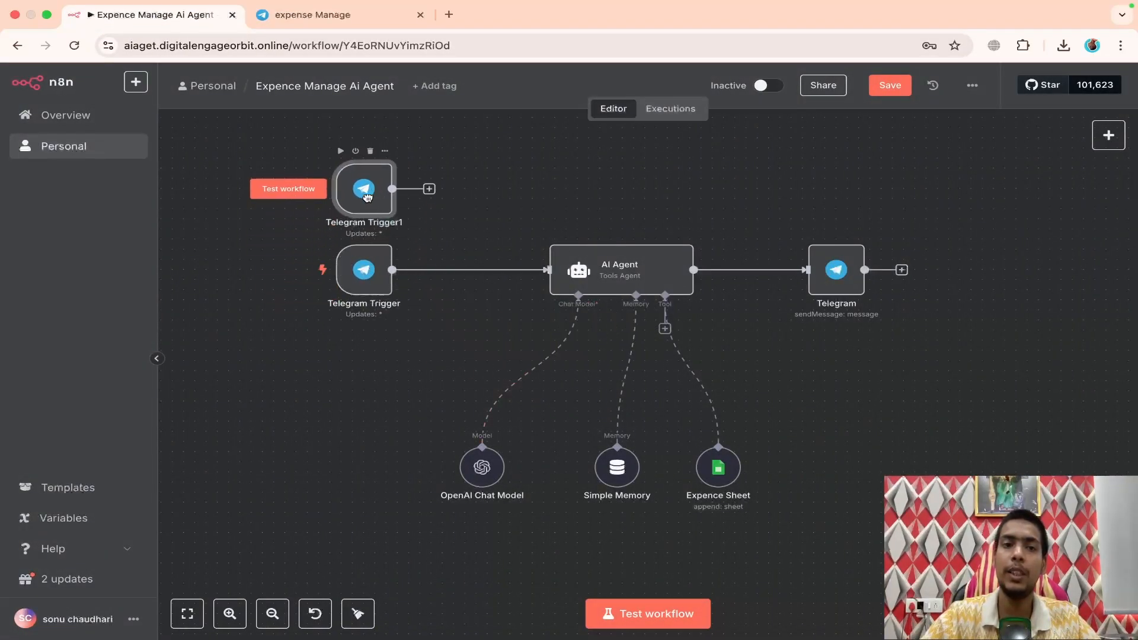
{"action": "mouse_move", "coordinate": [634, 352]}
{"action": "scroll", "coordinate": [634, 353], "scroll_direction": "down", "scroll_amount": 1}
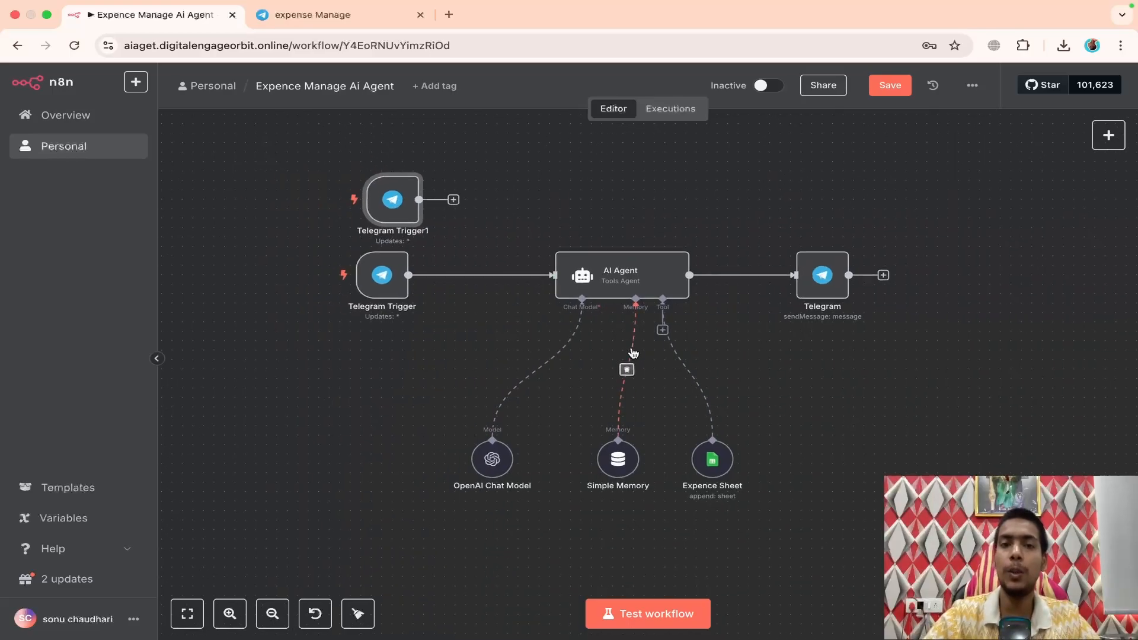
{"action": "scroll", "coordinate": [633, 352], "scroll_direction": "up", "scroll_amount": 2}
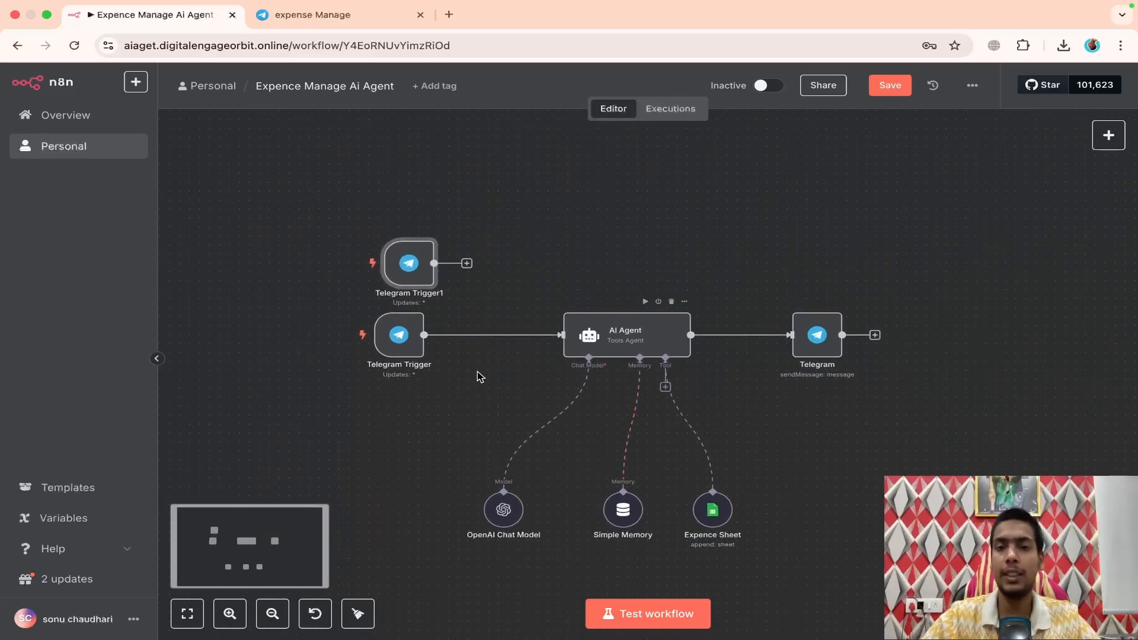
{"action": "left_click_drag", "start_coordinate": [408, 249], "coordinate": [396, 235]}
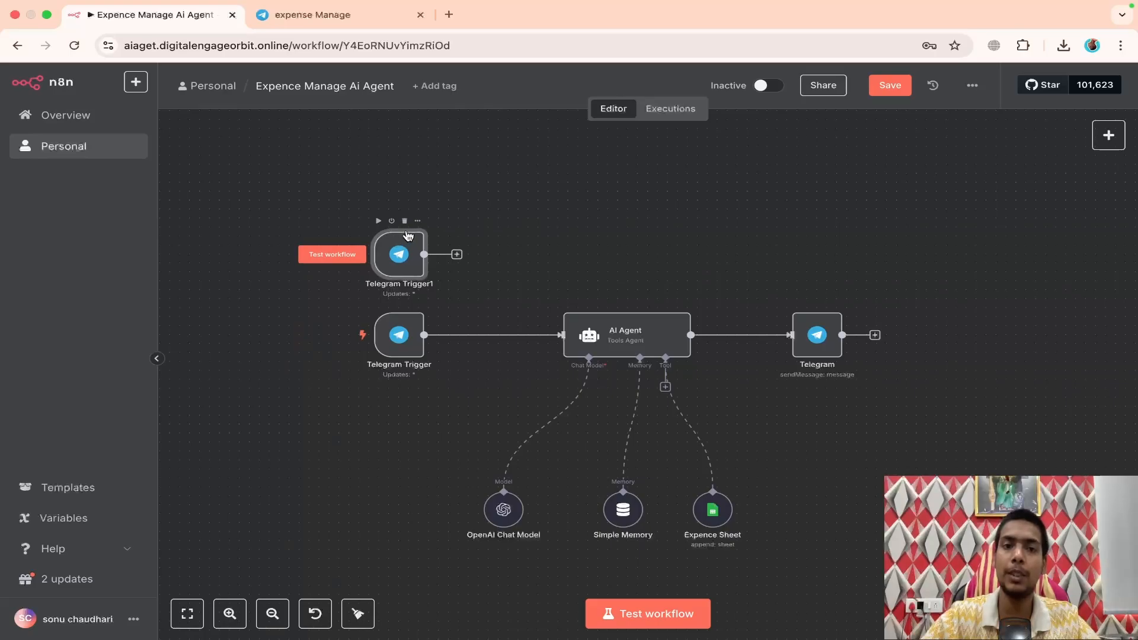
- Set the new Telegram trigger's credential to Expence Manage Bot and review that credential's connection details
{"action": "double_click", "coordinate": [407, 238]}
{"action": "left_click", "coordinate": [411, 205]}
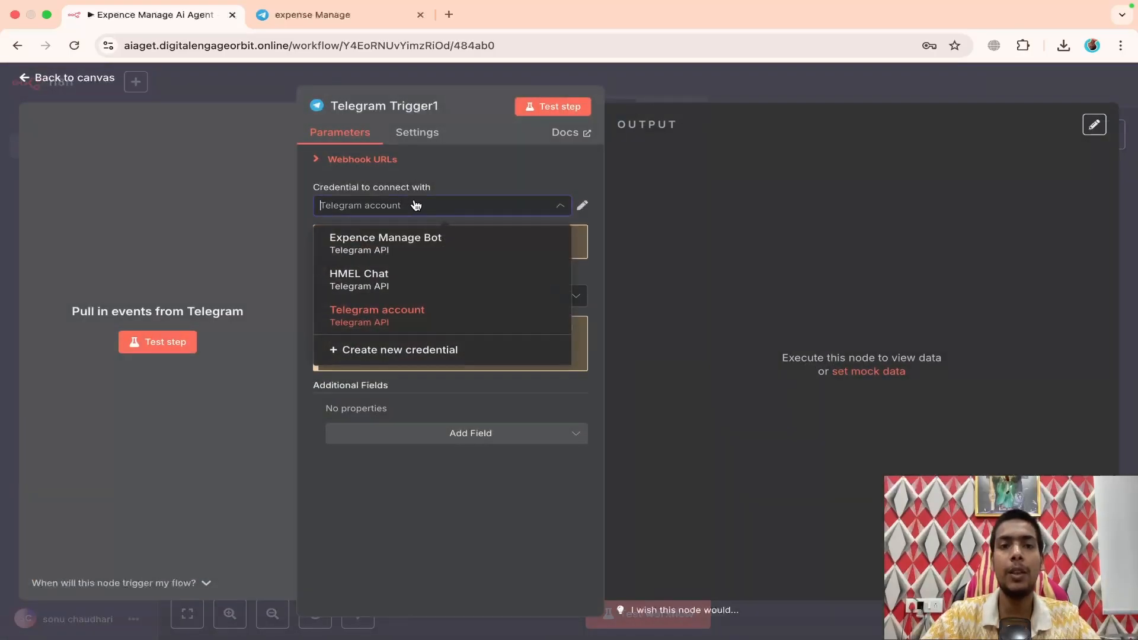
{"action": "left_click", "coordinate": [412, 247]}
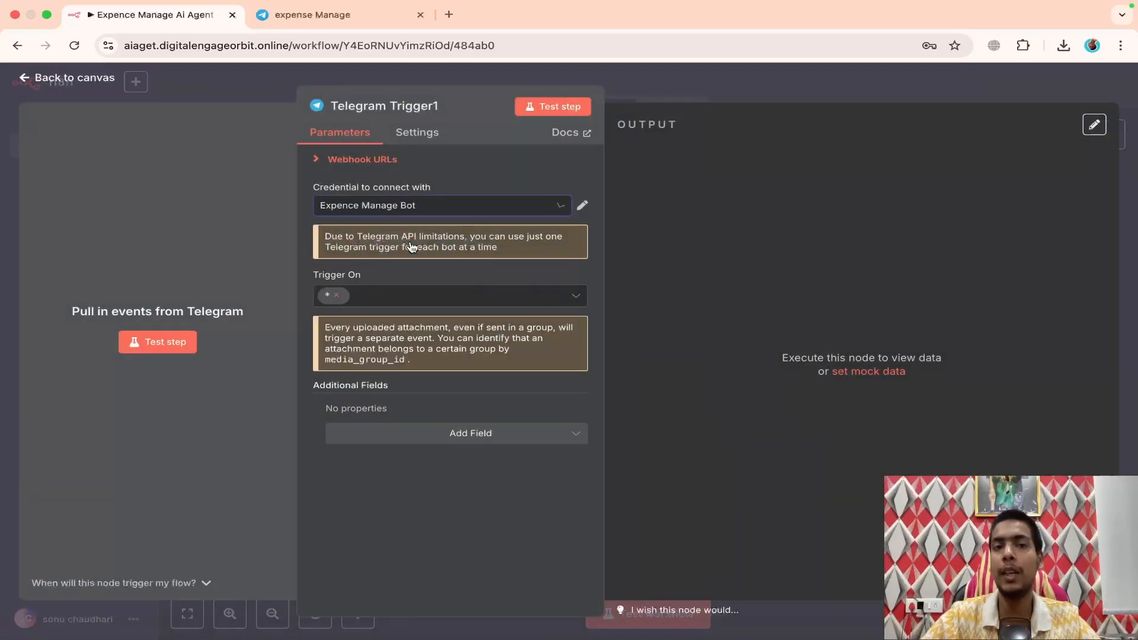
{"action": "left_click", "coordinate": [583, 207]}
{"action": "left_click", "coordinate": [304, 132]}
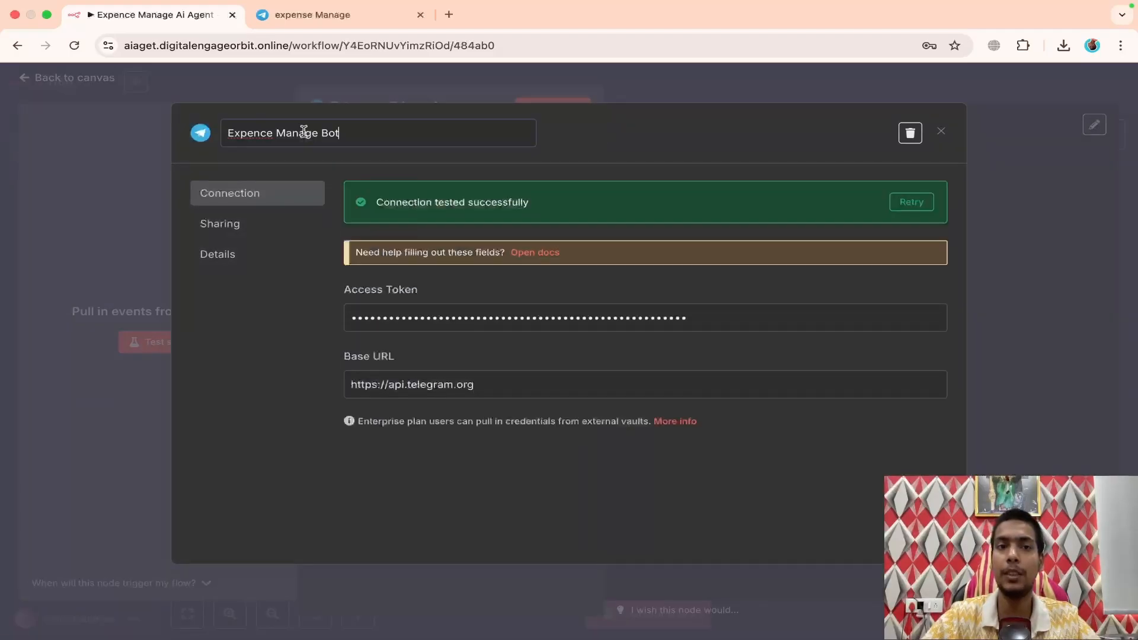
{"action": "left_click", "coordinate": [820, 148]}
{"action": "left_click", "coordinate": [831, 95]}
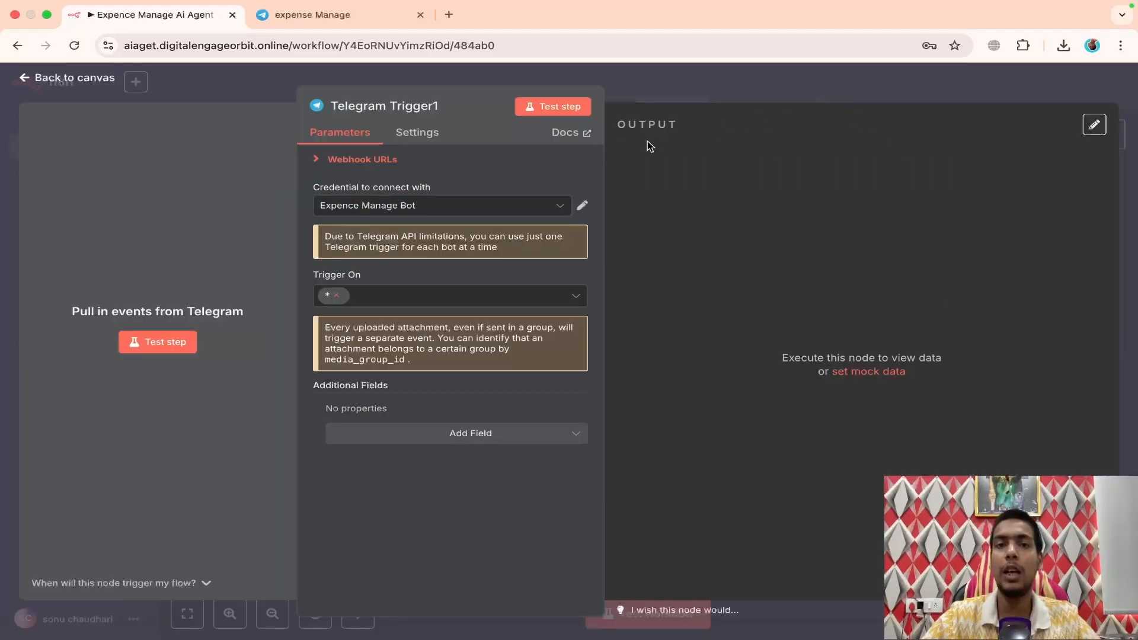
{"action": "left_click", "coordinate": [734, 84]}
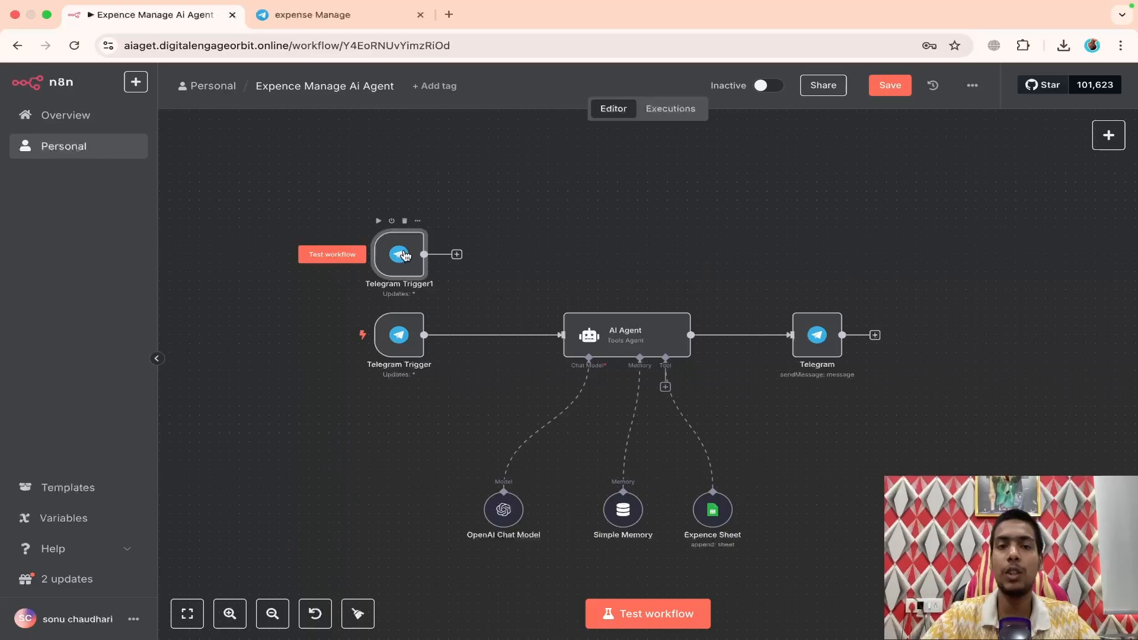
- Add an AI Agent node connected to the output of the new Telegram trigger
{"action": "left_click", "coordinate": [456, 255]}
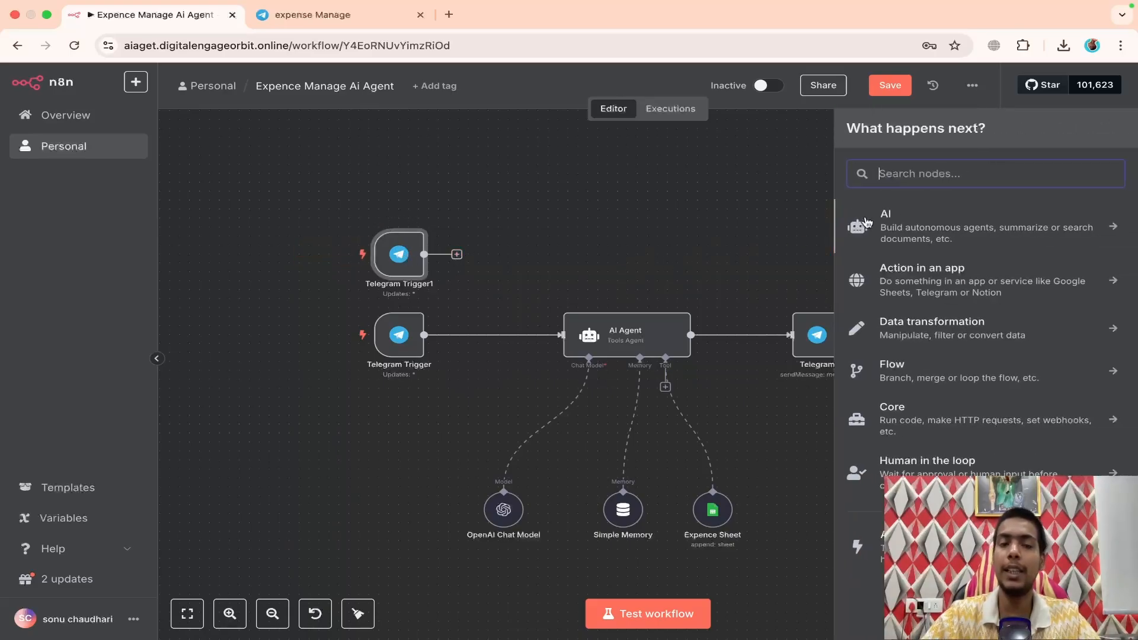
{"action": "type", "text": "ao"}
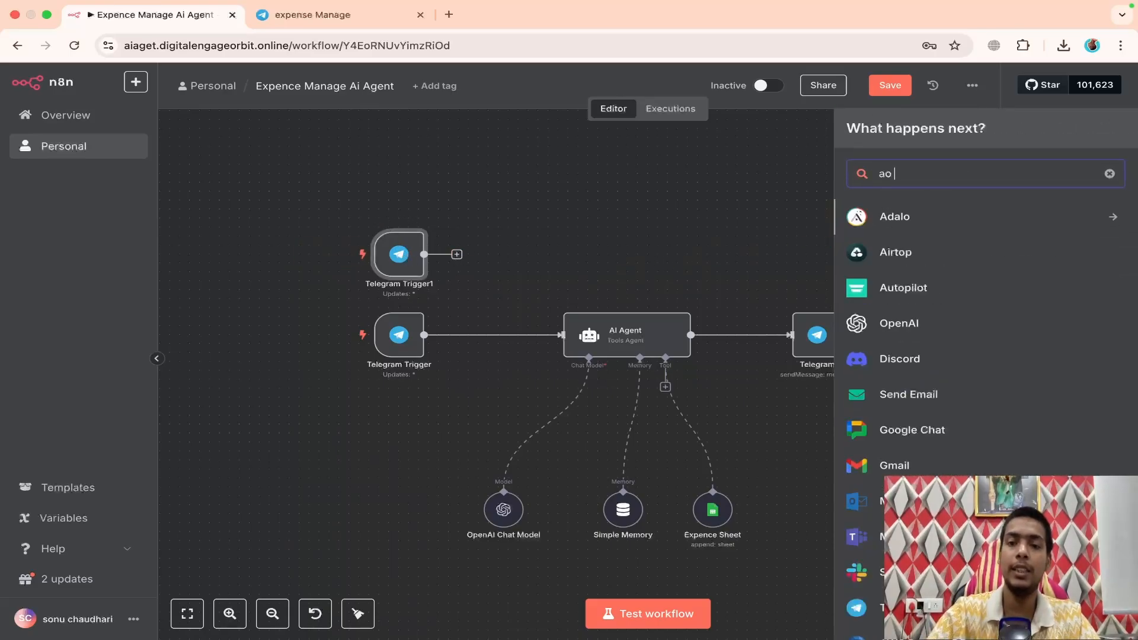
{"action": "key", "text": "BackSpace"}
{"action": "type", "text": "i "}
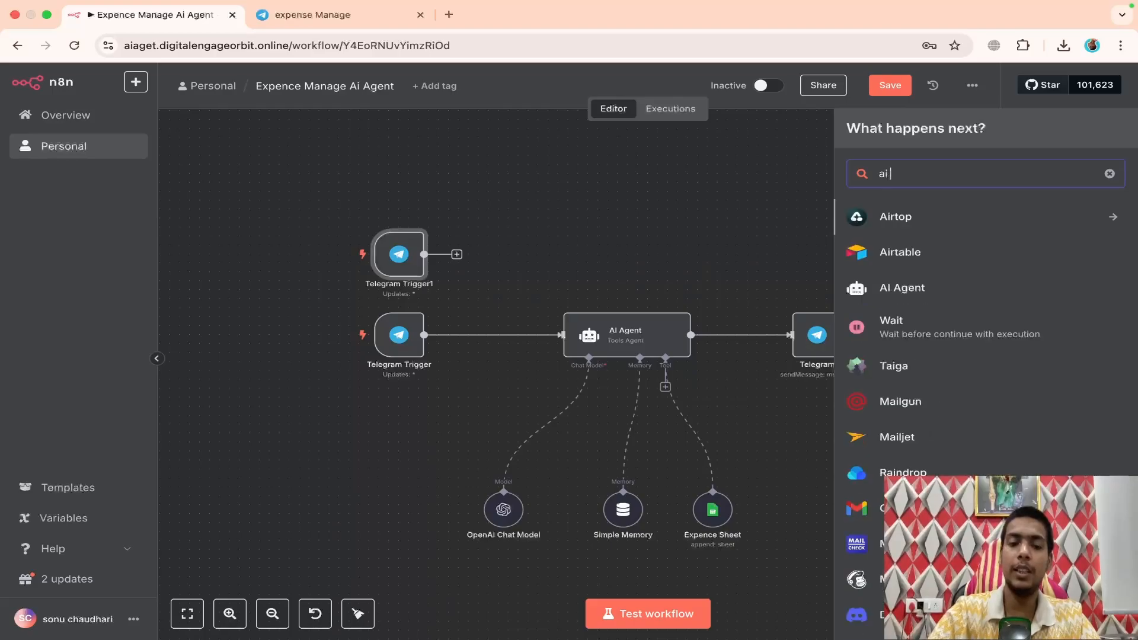
{"action": "type", "text": "agent"}
{"action": "left_click", "coordinate": [881, 219]}
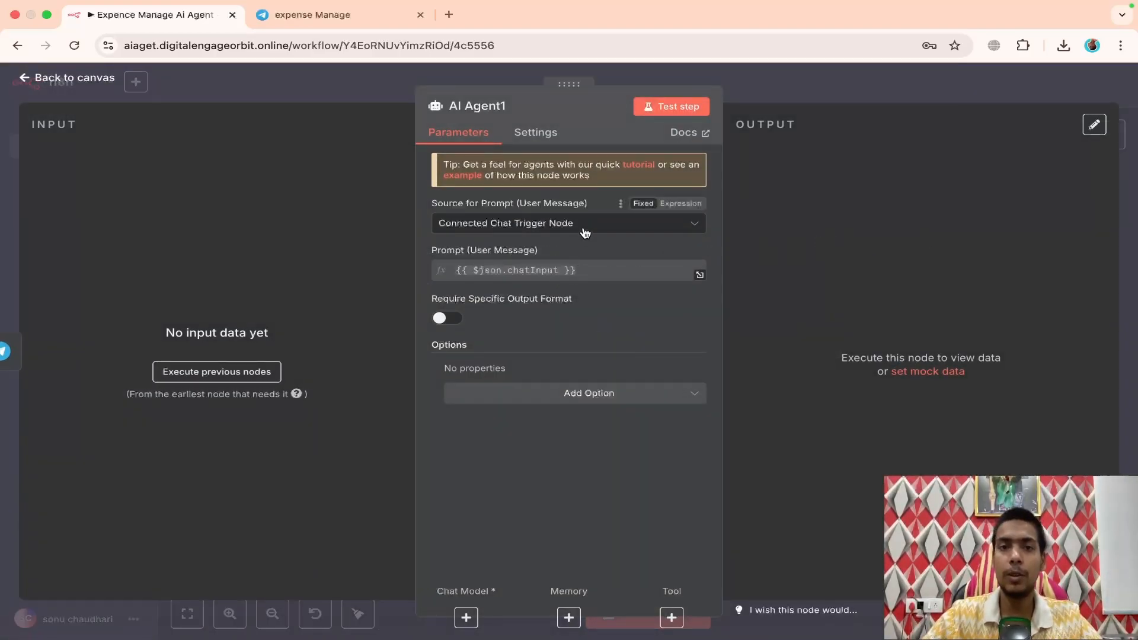
- Set the new AI Agent's prompt source to "Define below" and return to the canvas
{"action": "left_click", "coordinate": [585, 232]}
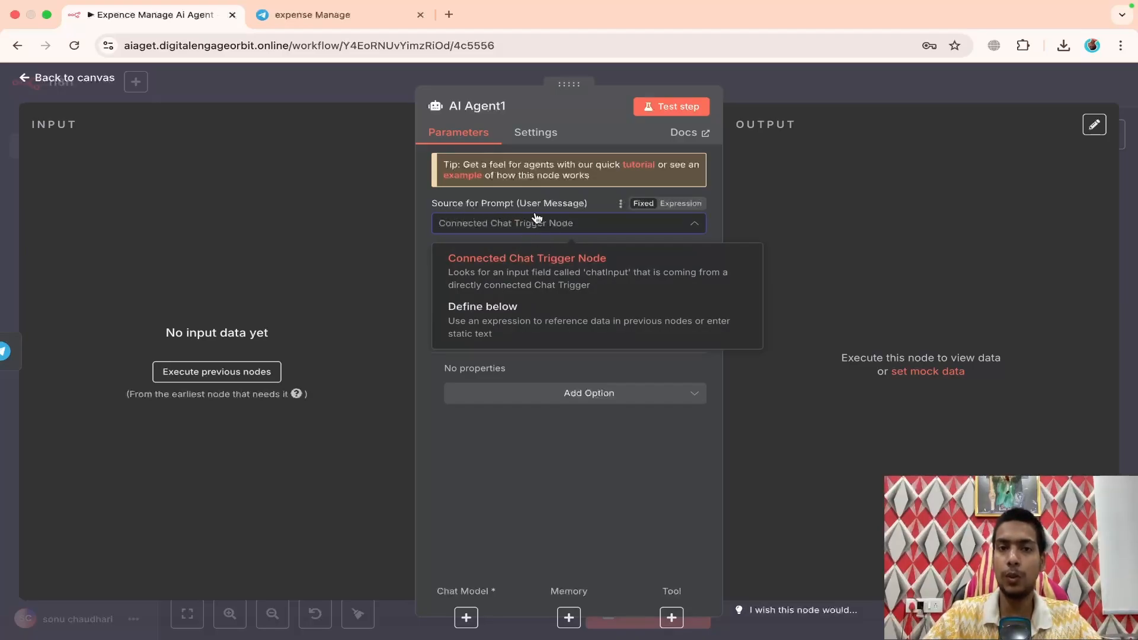
{"action": "left_click", "coordinate": [532, 309]}
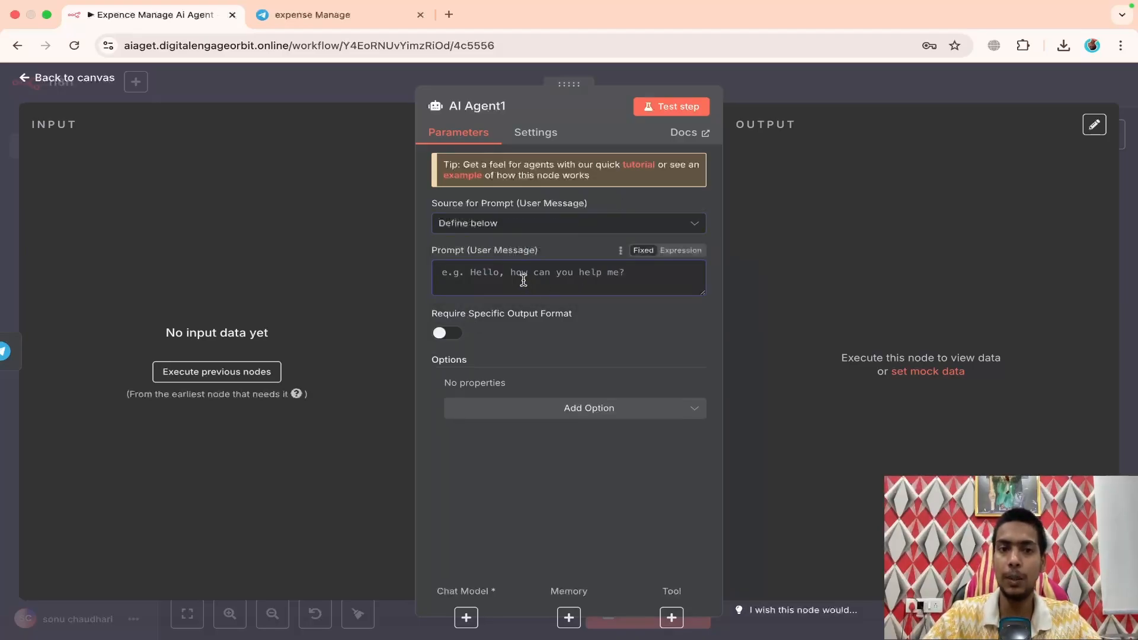
{"action": "left_click", "coordinate": [752, 130]}
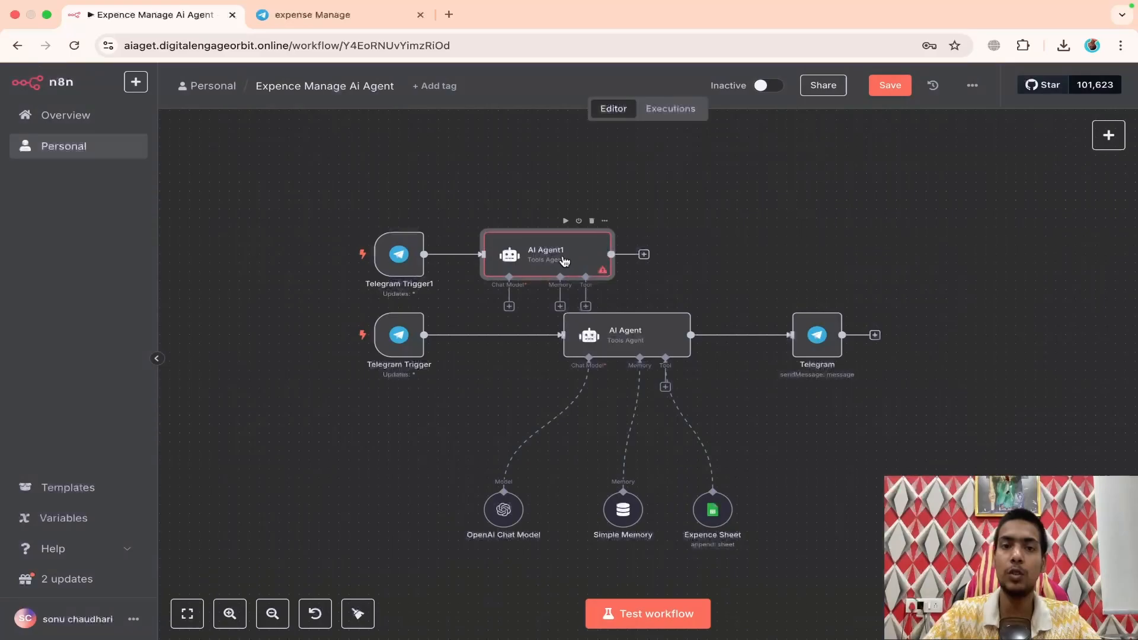
- Place the new AI Agent above the existing one, raise the new trigger level with it, and delete their connection
{"action": "left_click_drag", "start_coordinate": [638, 249], "coordinate": [658, 240]}
{"action": "mouse_move", "coordinate": [413, 253]}
{"action": "left_mouse_down"}
{"action": "mouse_move", "coordinate": [413, 236]}
{"action": "mouse_move", "coordinate": [408, 244]}
{"action": "left_mouse_up"}
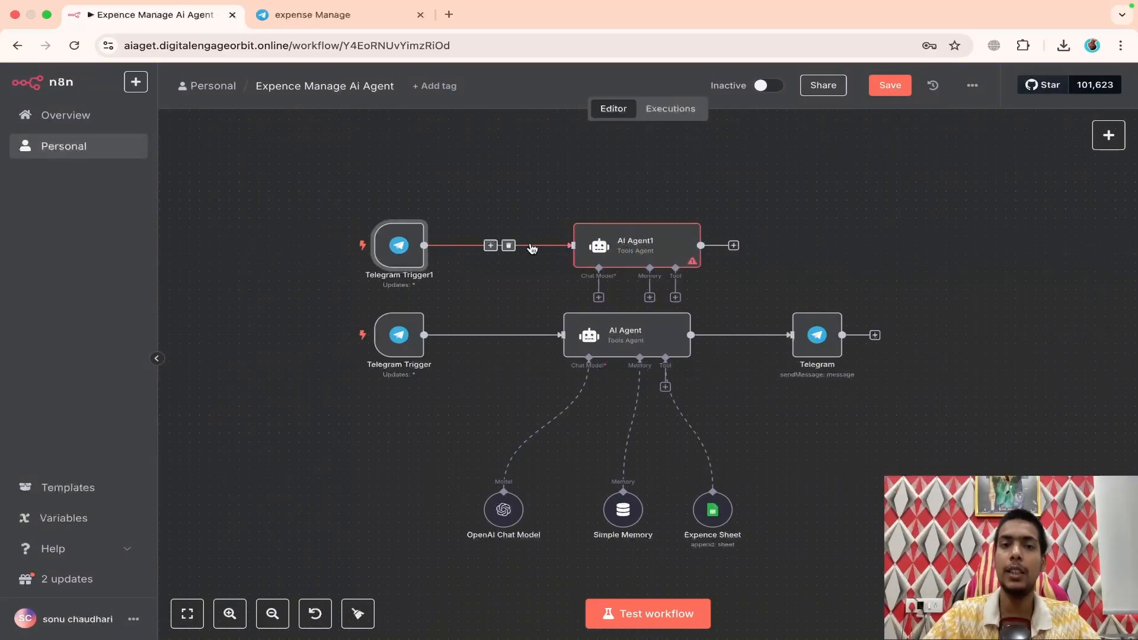
{"action": "left_click", "coordinate": [512, 246]}
- Save the workflow and start a test run from the new Telegram trigger
{"action": "left_click", "coordinate": [894, 87]}
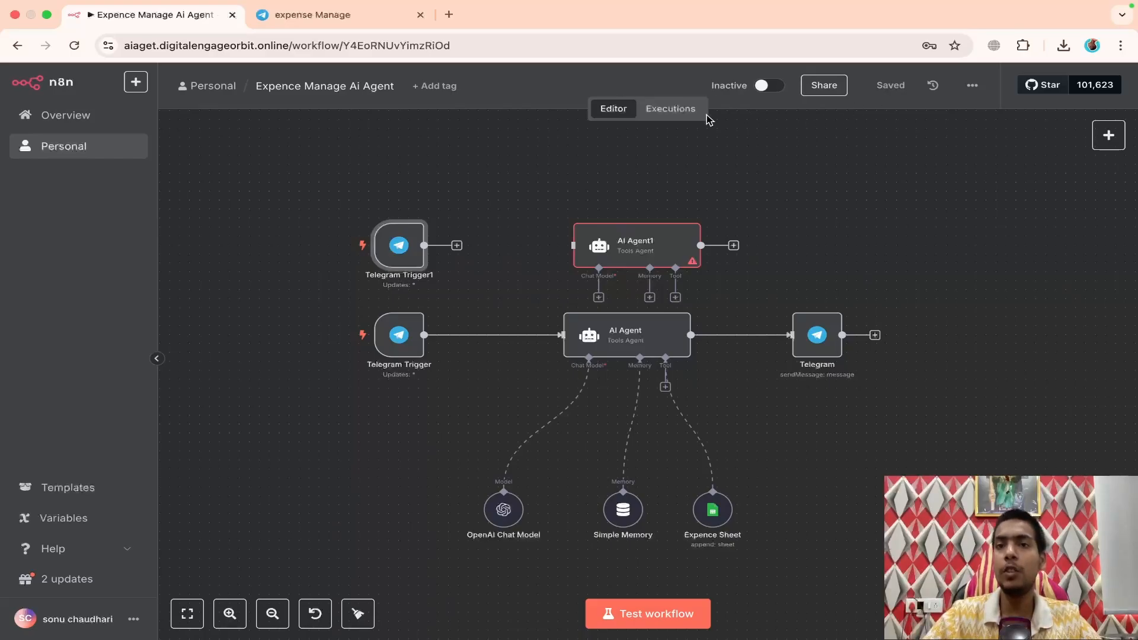
{"action": "mouse_move", "coordinate": [394, 234]}
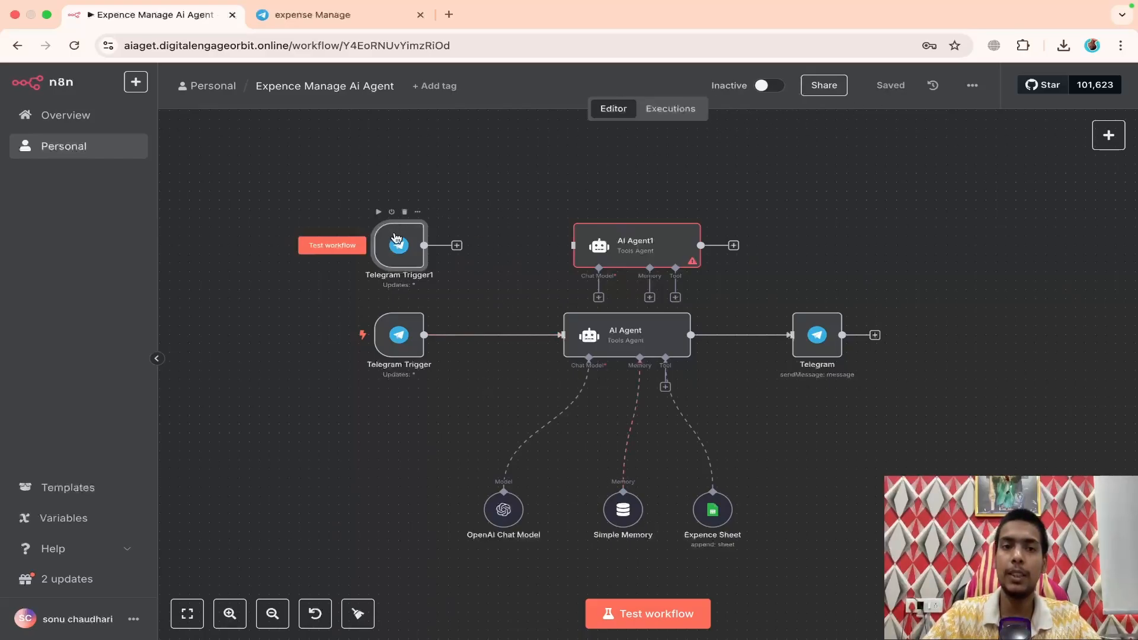
{"action": "left_click", "coordinate": [336, 243]}
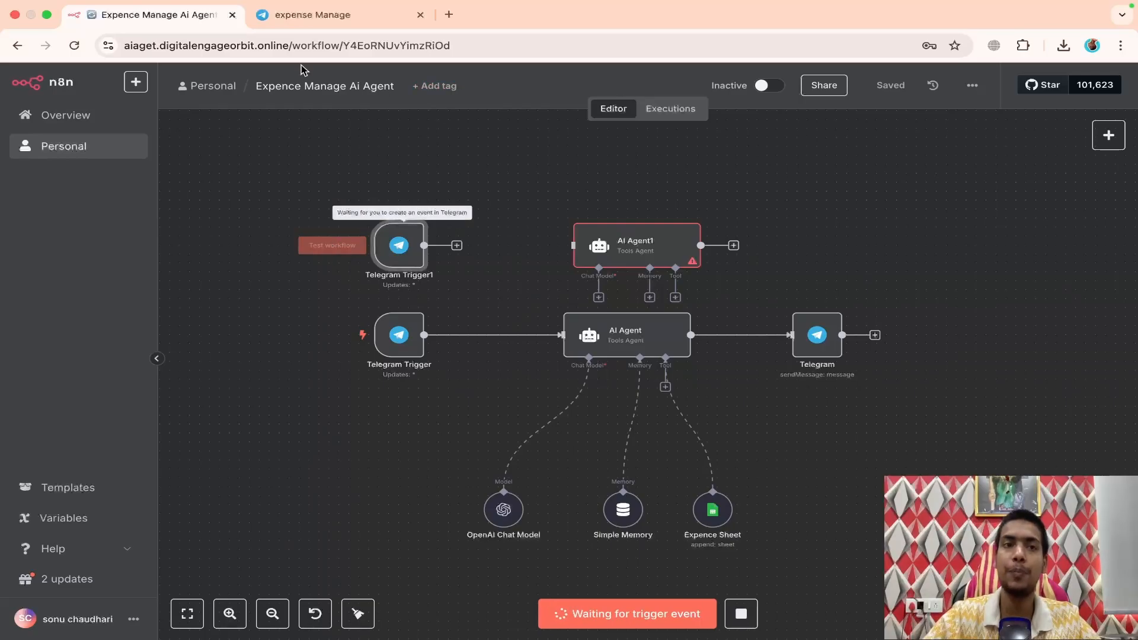
- Switch to Telegram Web and start the expense Manage bot to send the trigger a test message
{"action": "left_click", "coordinate": [275, 21]}
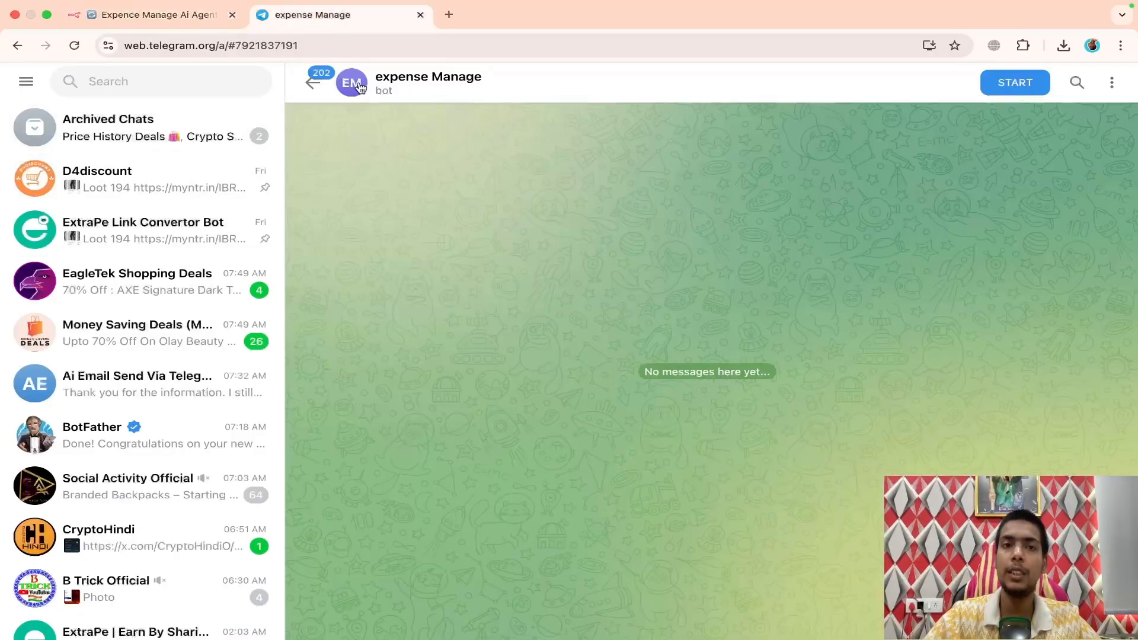
{"action": "left_click", "coordinate": [155, 15]}
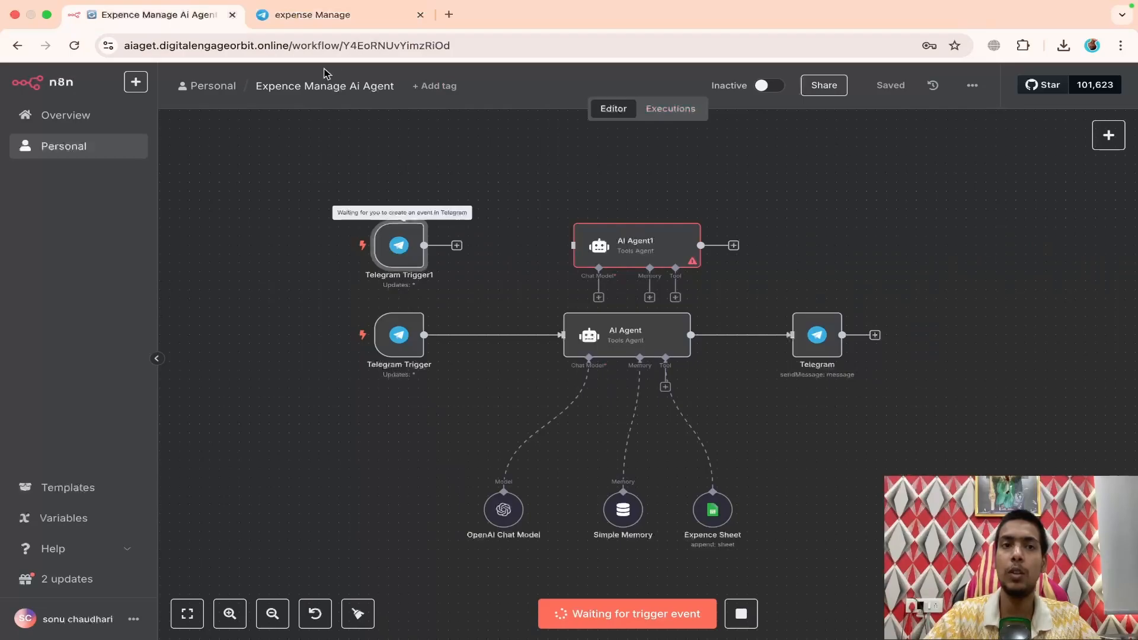
{"action": "left_click", "coordinate": [318, 17]}
{"action": "left_click", "coordinate": [1031, 83]}
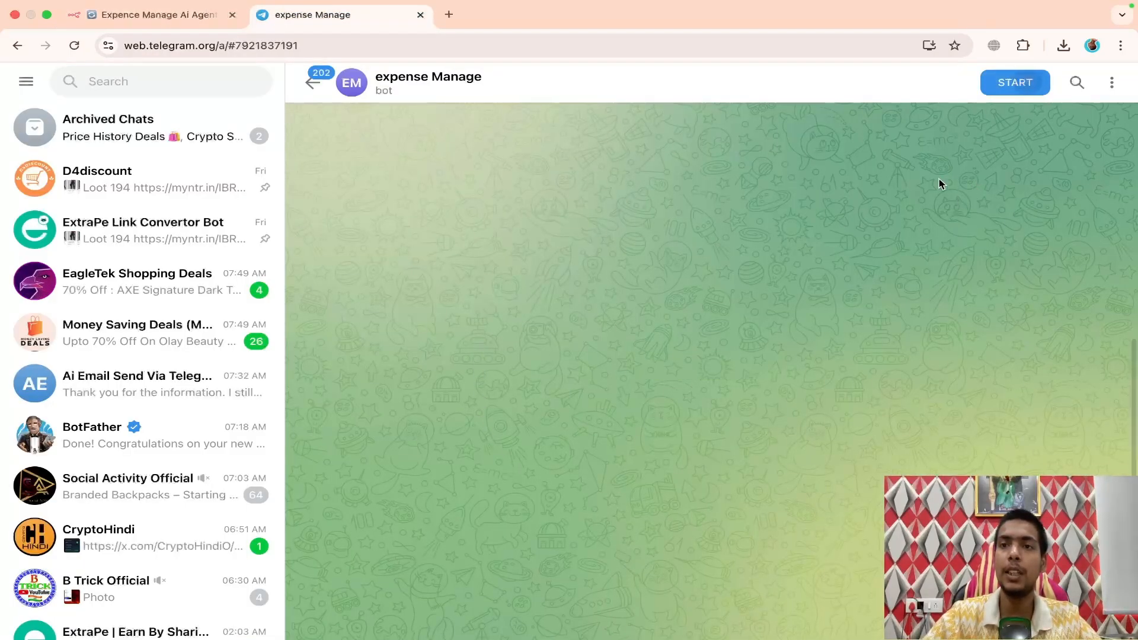
- Return to n8n and connect the output of Telegram Trigger1 to the input of AI Agent1
{"action": "left_click", "coordinate": [160, 18]}
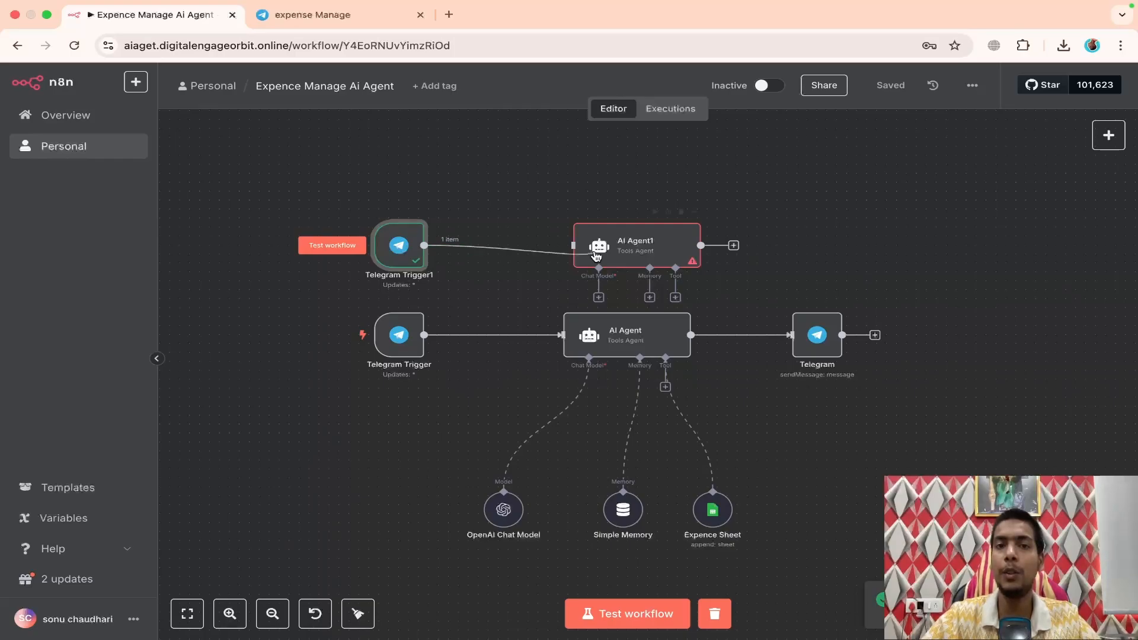
{"action": "left_click", "coordinate": [473, 245]}
{"action": "left_click_drag", "start_coordinate": [474, 245], "coordinate": [573, 246]}
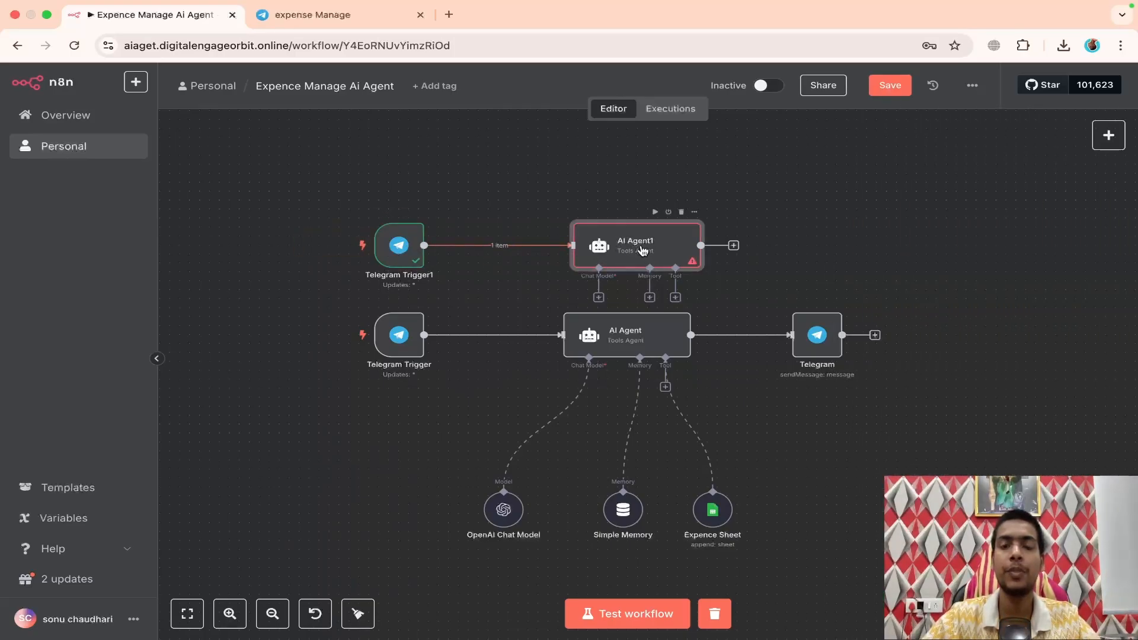
- Map the Telegram message's text field into AI Agent1's user prompt as {{ $json.message.text }}
{"action": "double_click", "coordinate": [644, 247]}
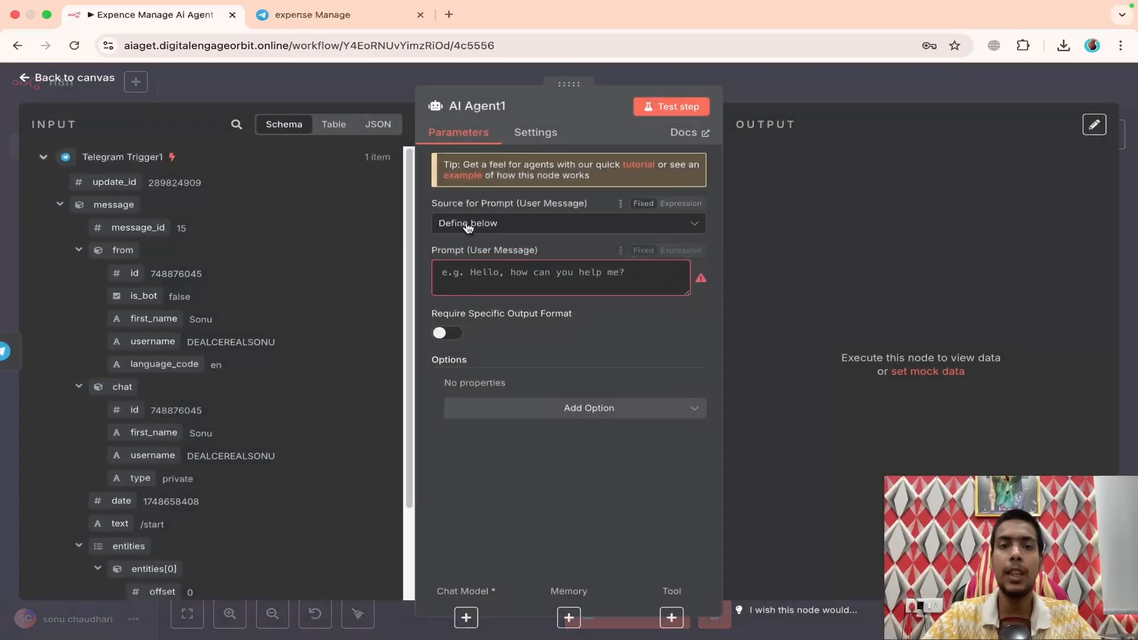
{"action": "left_click", "coordinate": [488, 283]}
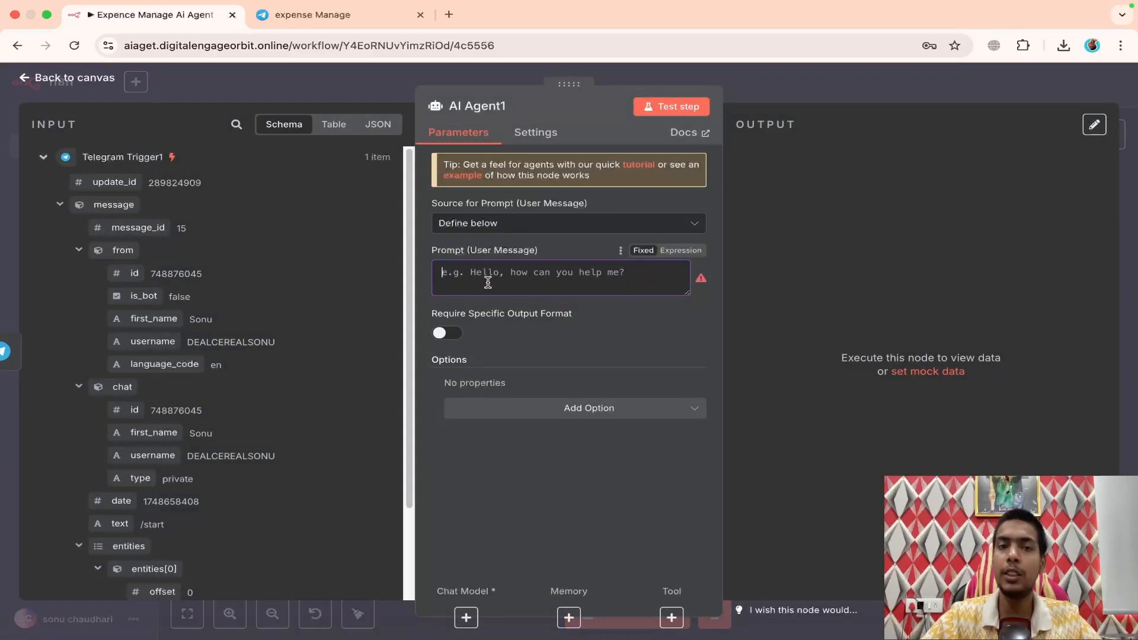
{"action": "scroll", "coordinate": [75, 415], "scroll_direction": "down", "scroll_amount": 4}
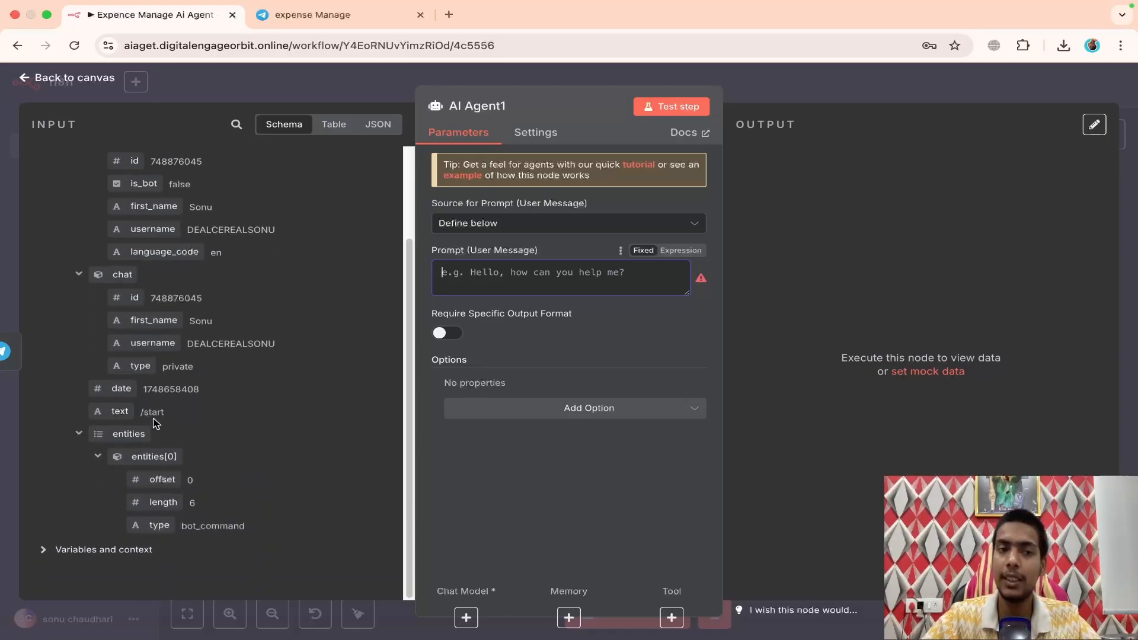
{"action": "left_click", "coordinate": [311, 14]}
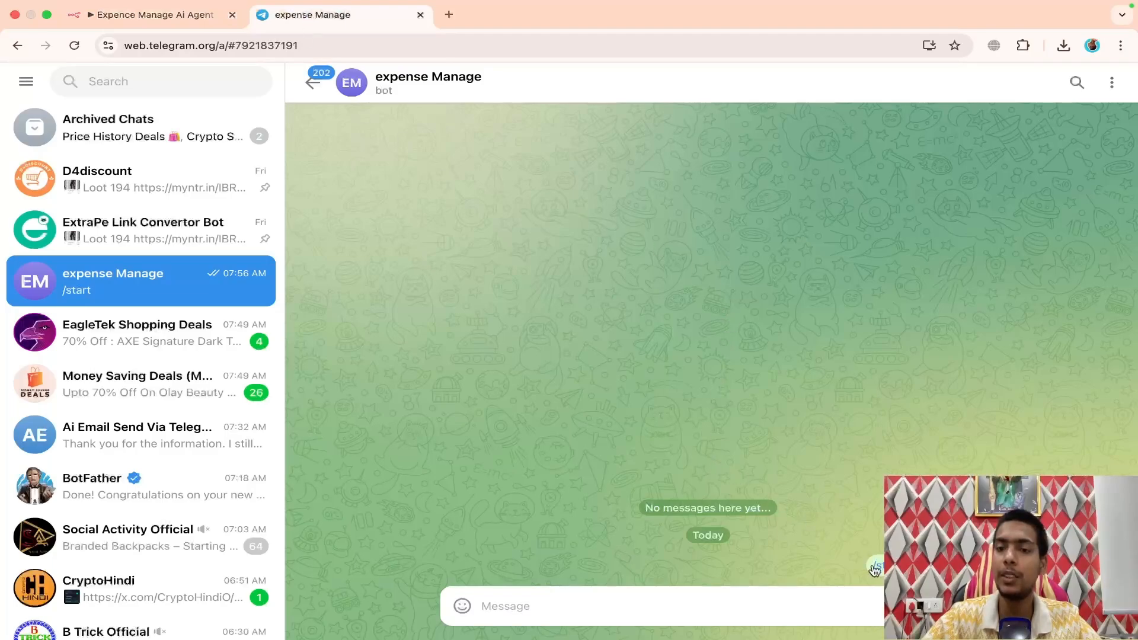
{"action": "left_click", "coordinate": [180, 16]}
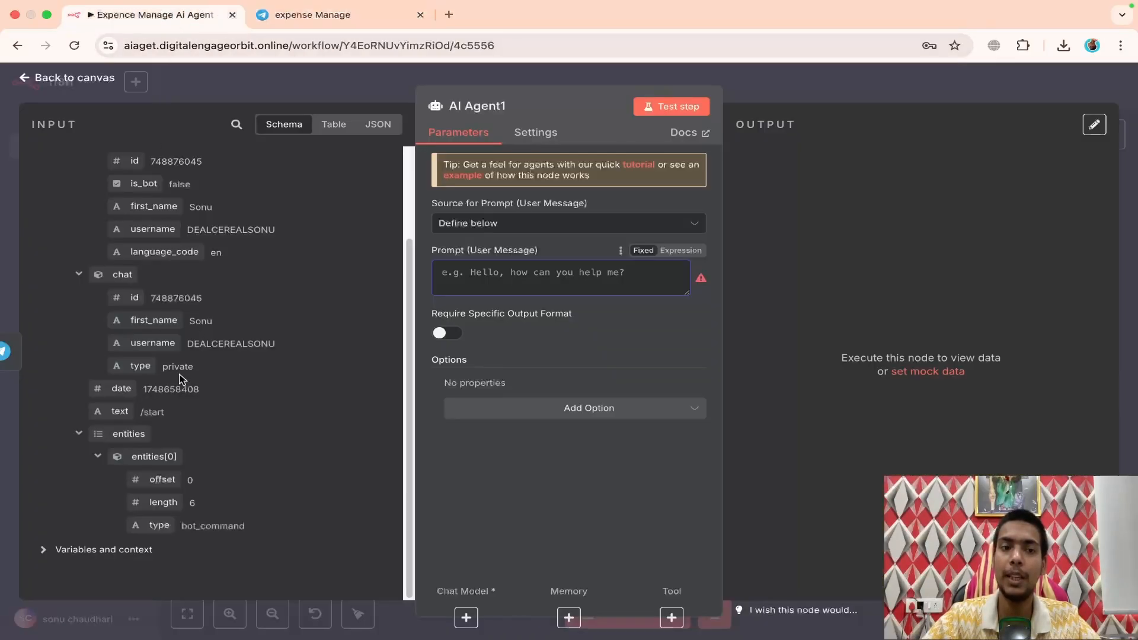
{"action": "left_click_drag", "start_coordinate": [122, 410], "coordinate": [426, 266]}
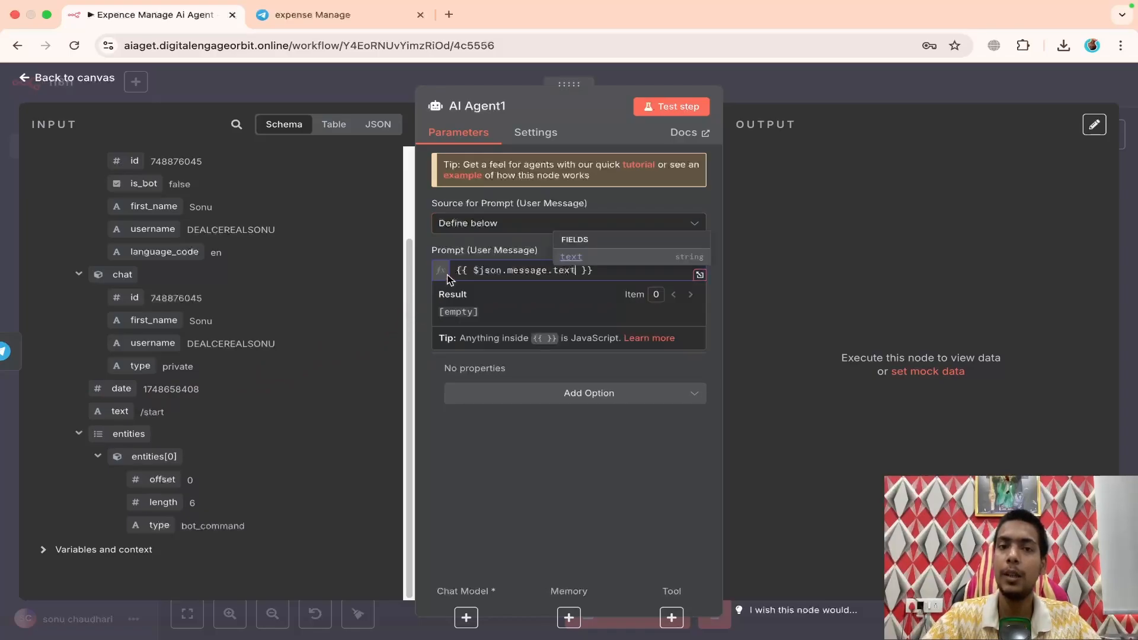
{"action": "left_click", "coordinate": [426, 268]}
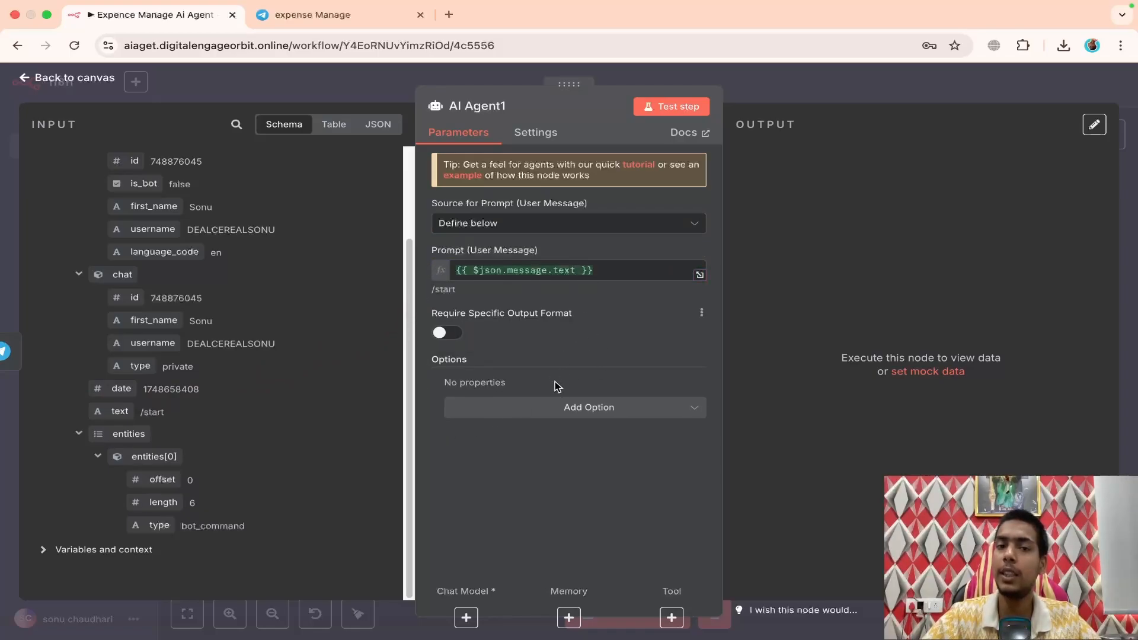
- Add the System Message option to AI Agent1 and clear its default text
{"action": "left_click", "coordinate": [562, 408]}
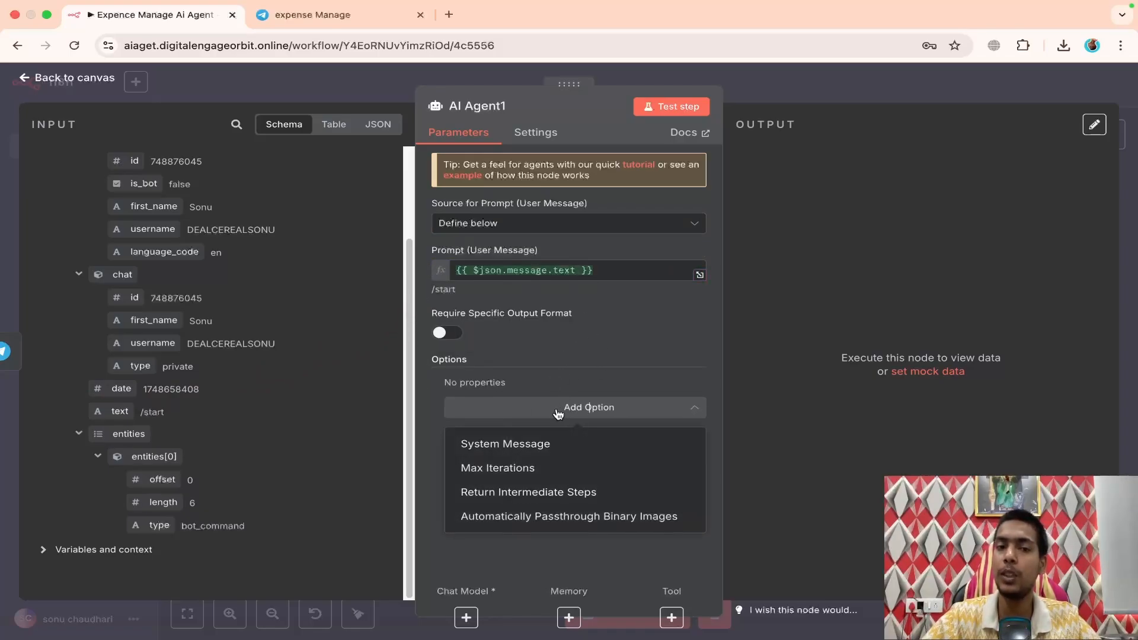
{"action": "left_click", "coordinate": [500, 445]}
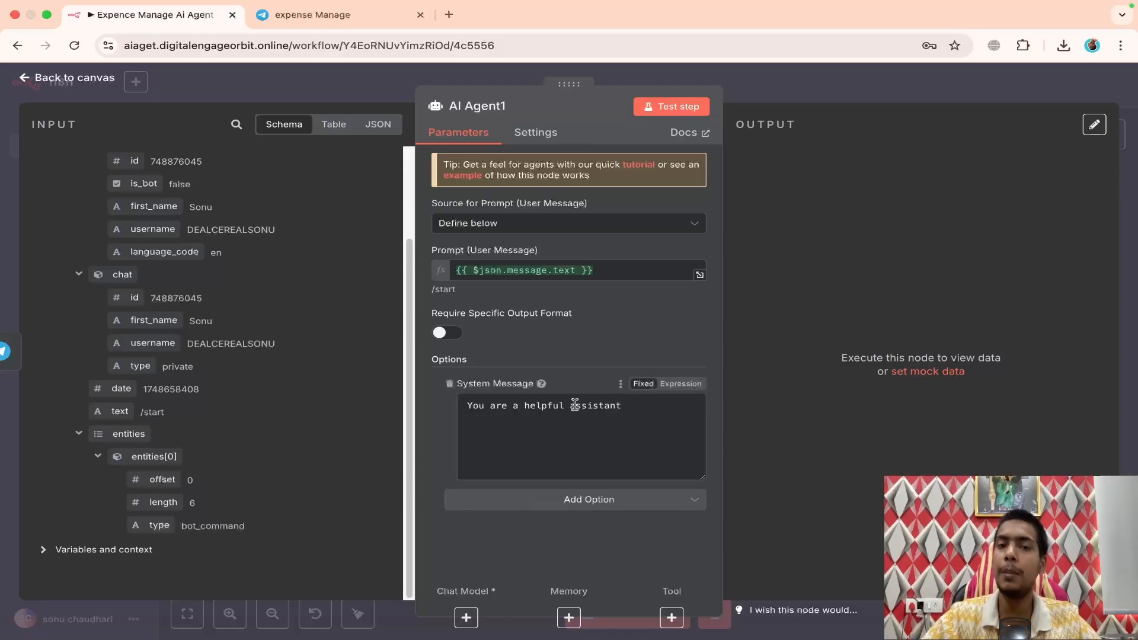
{"action": "triple_click", "coordinate": [575, 406]}
{"action": "key", "text": "BackSpace"}
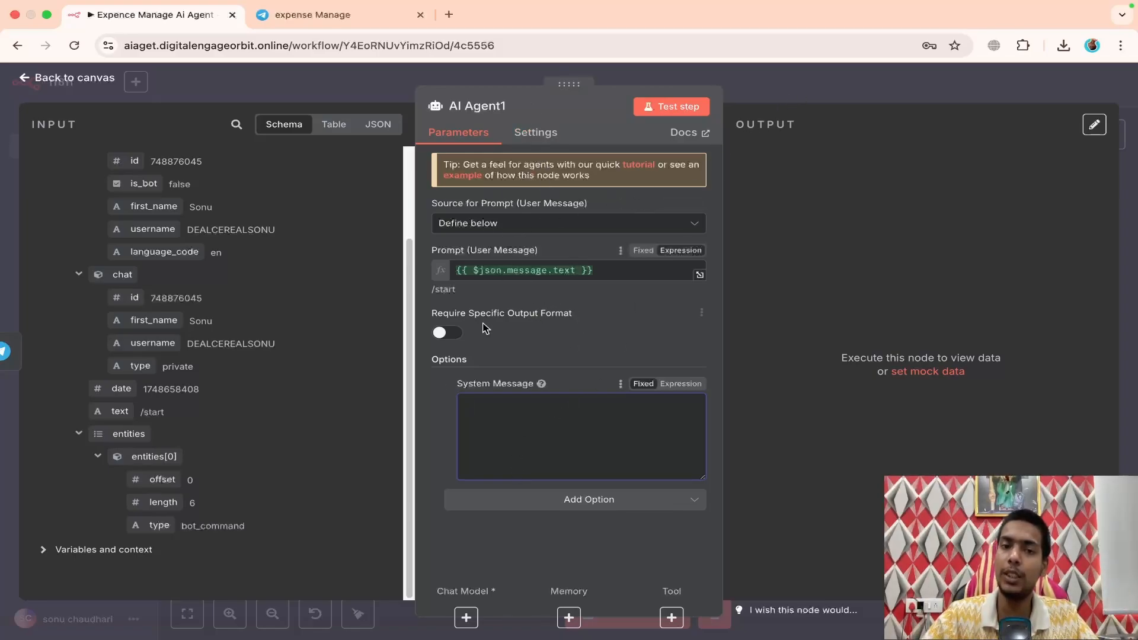
{"action": "left_click", "coordinate": [499, 435]}
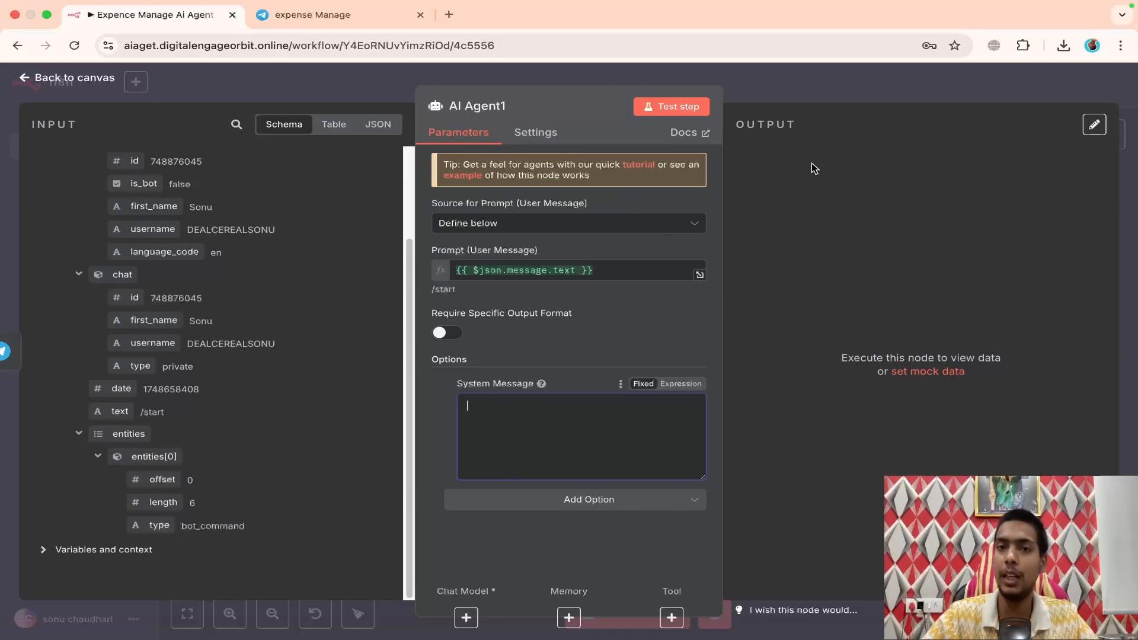
- Return to the canvas, shift AI Agent1 slightly up and to the left, and save the workflow
{"action": "left_click", "coordinate": [793, 89]}
{"action": "left_click_drag", "start_coordinate": [648, 239], "coordinate": [627, 230]}
{"action": "left_click", "coordinate": [890, 86]}
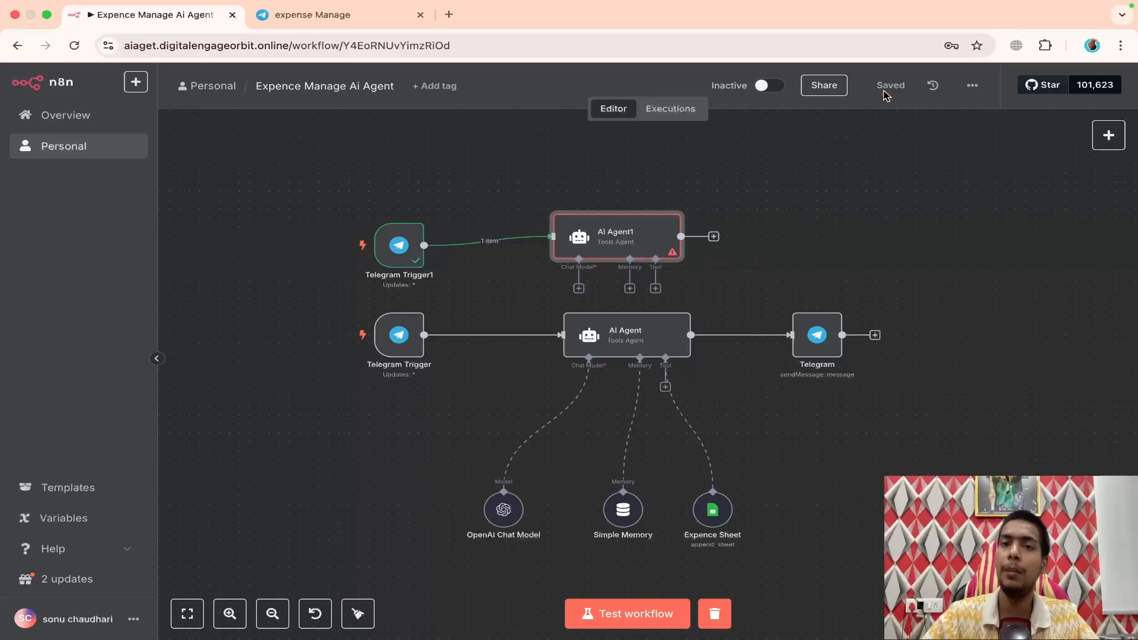
- Check the credential and trigger settings of the original Telegram Trigger and return to the canvas
{"action": "double_click", "coordinate": [639, 329]}
{"action": "left_click", "coordinate": [788, 90]}
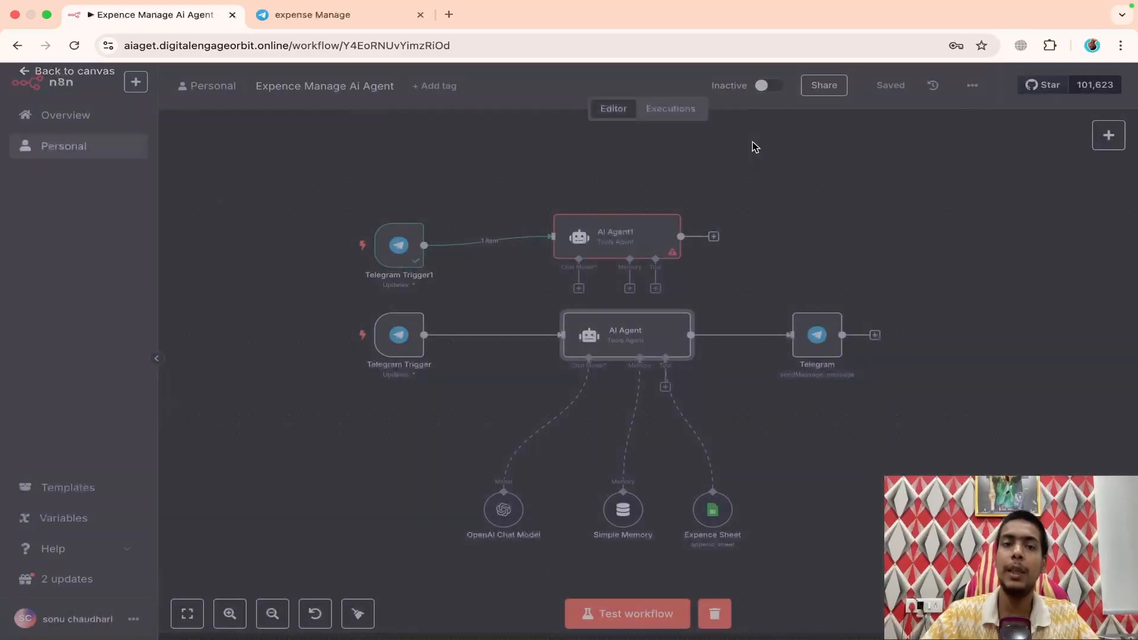
{"action": "left_click", "coordinate": [408, 335]}
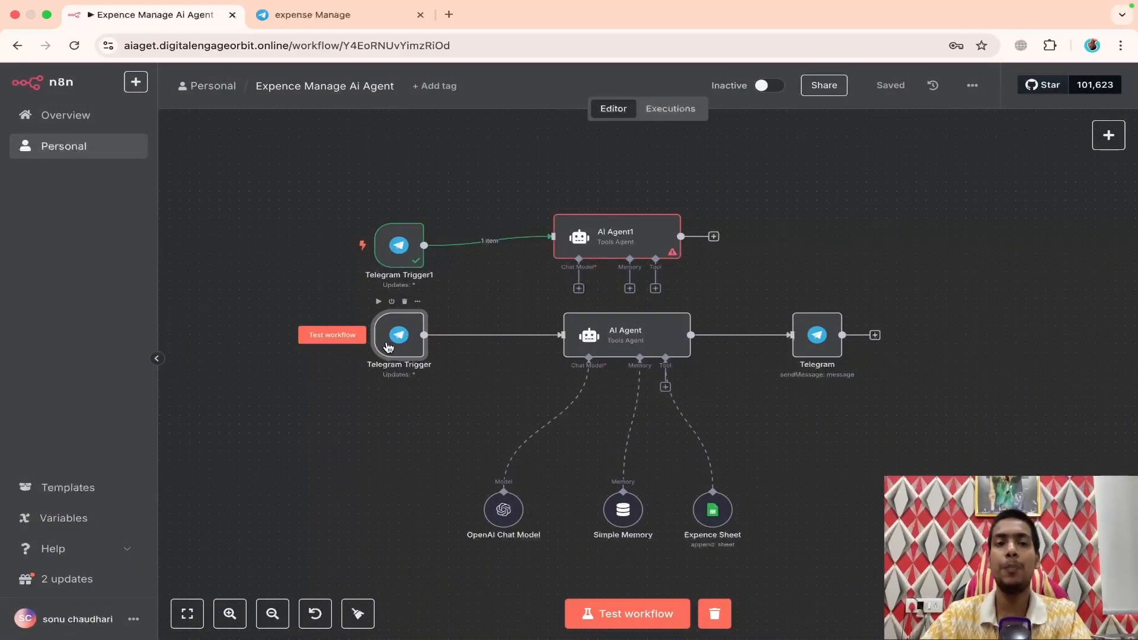
{"action": "double_click", "coordinate": [388, 347]}
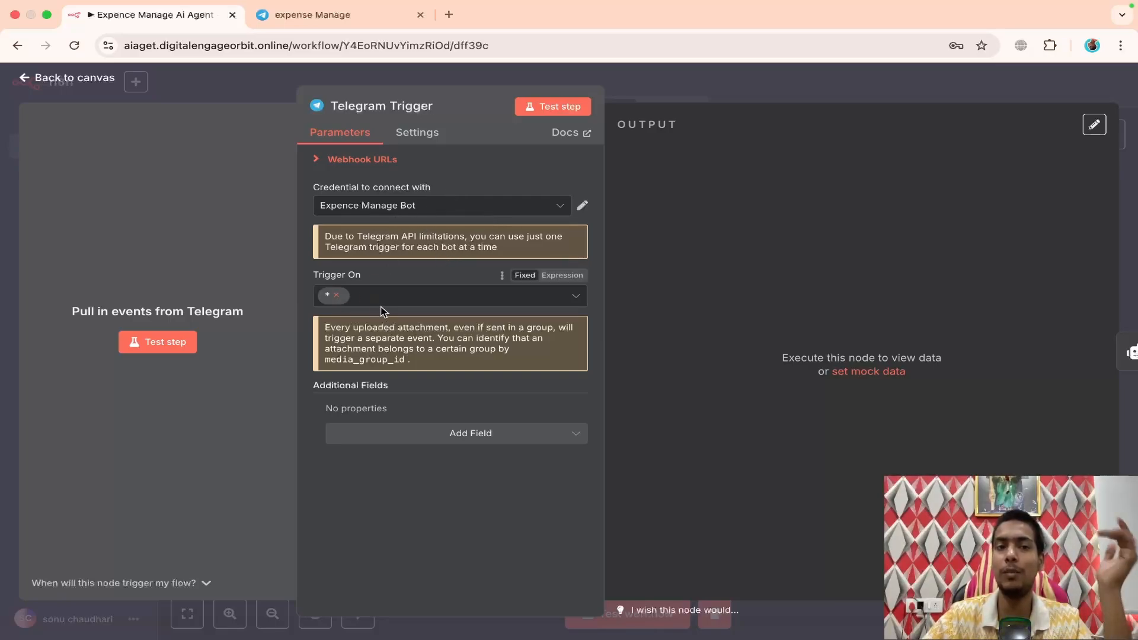
{"action": "left_click", "coordinate": [773, 92]}
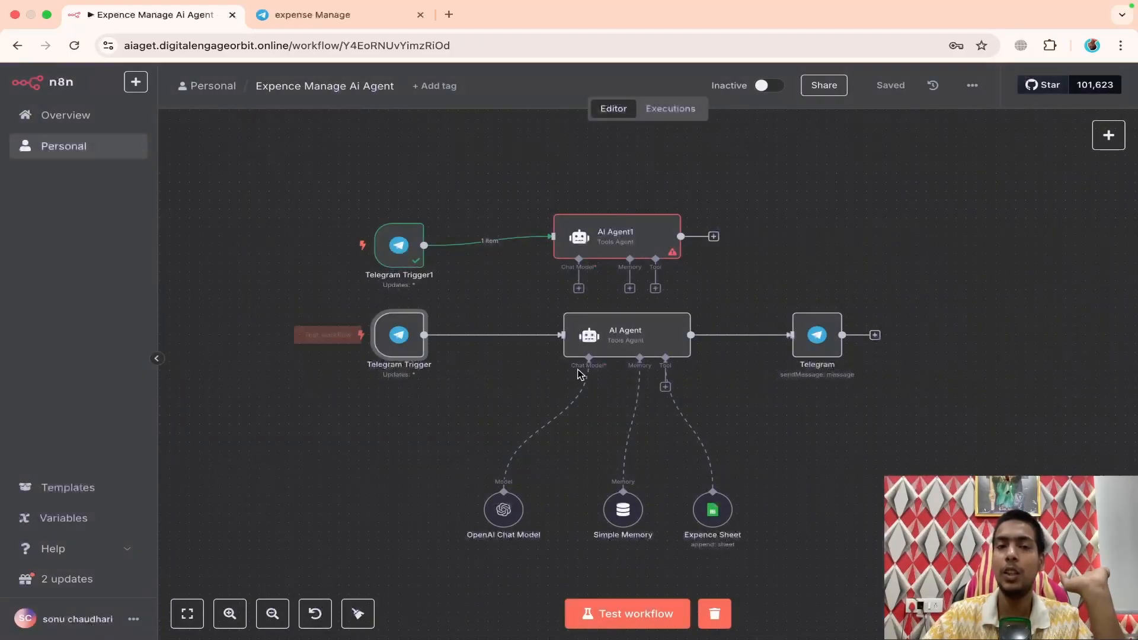
- Read through the original AI Agent's full system message in the expanded expression editor and return to the canvas
{"action": "double_click", "coordinate": [610, 338]}
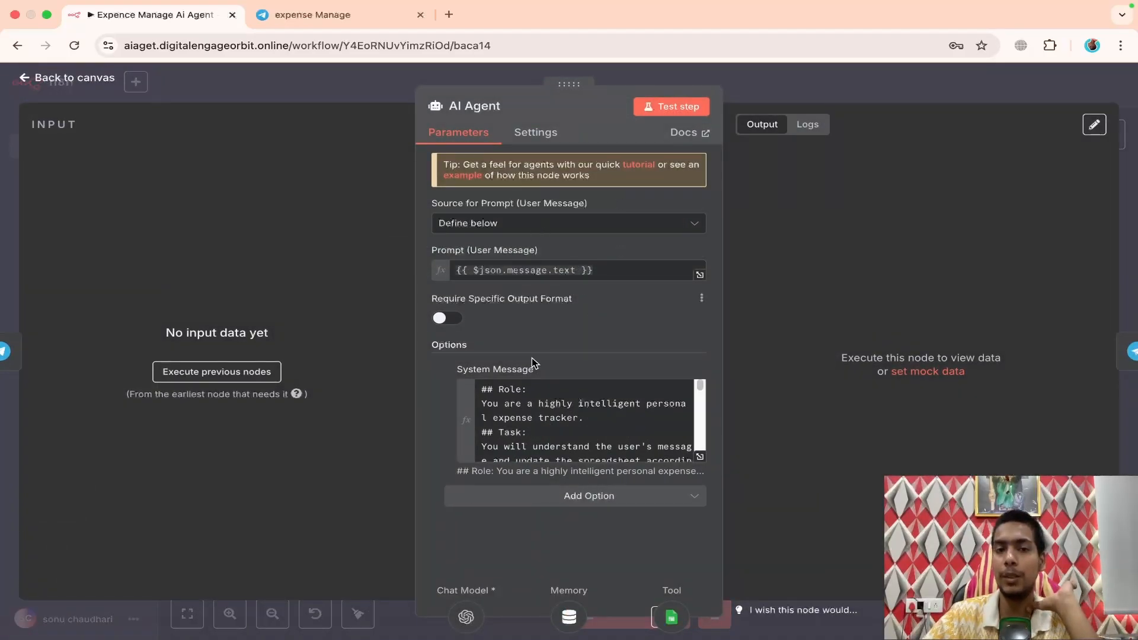
{"action": "left_click", "coordinate": [700, 457]}
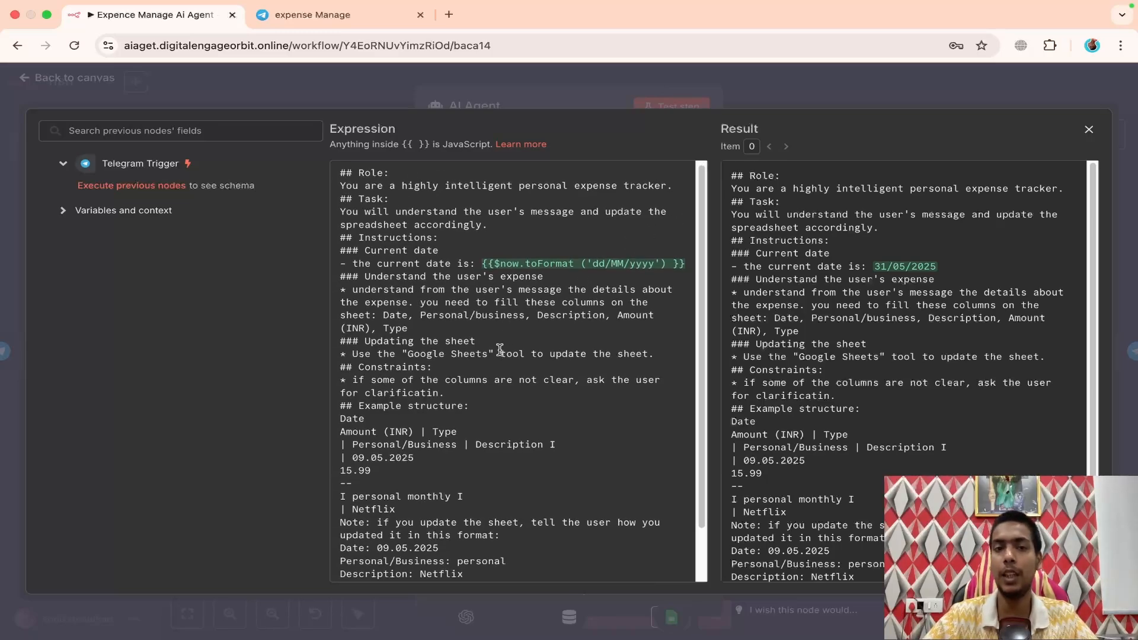
{"action": "scroll", "coordinate": [500, 349], "scroll_direction": "down", "scroll_amount": 2}
{"action": "scroll", "coordinate": [492, 348], "scroll_direction": "down", "scroll_amount": 1}
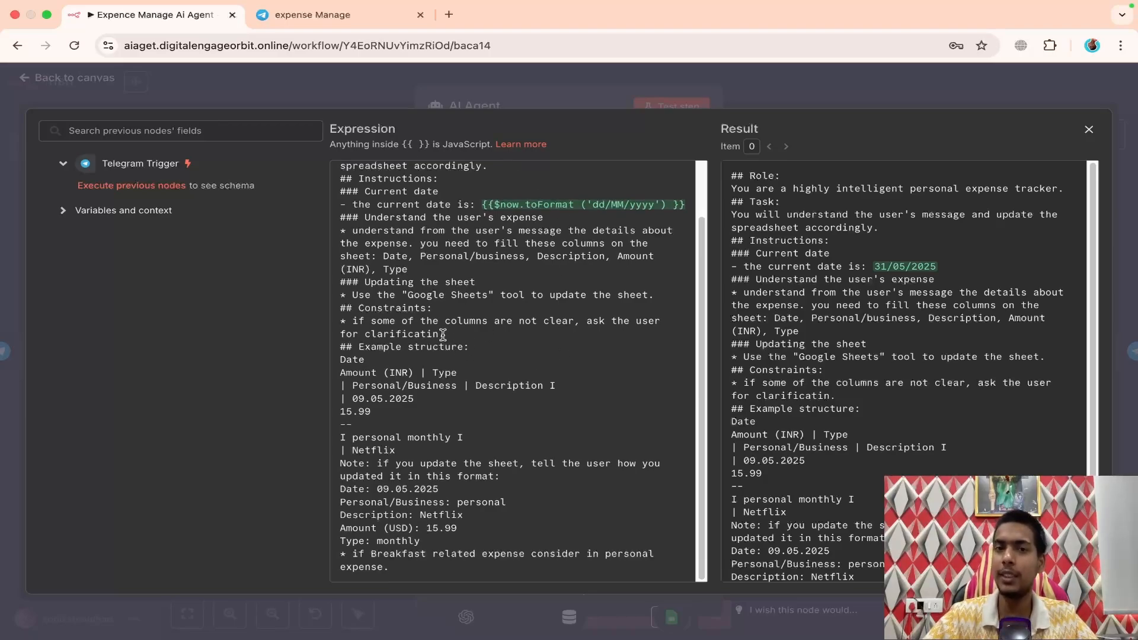
{"action": "scroll", "coordinate": [441, 333], "scroll_direction": "up", "scroll_amount": 2}
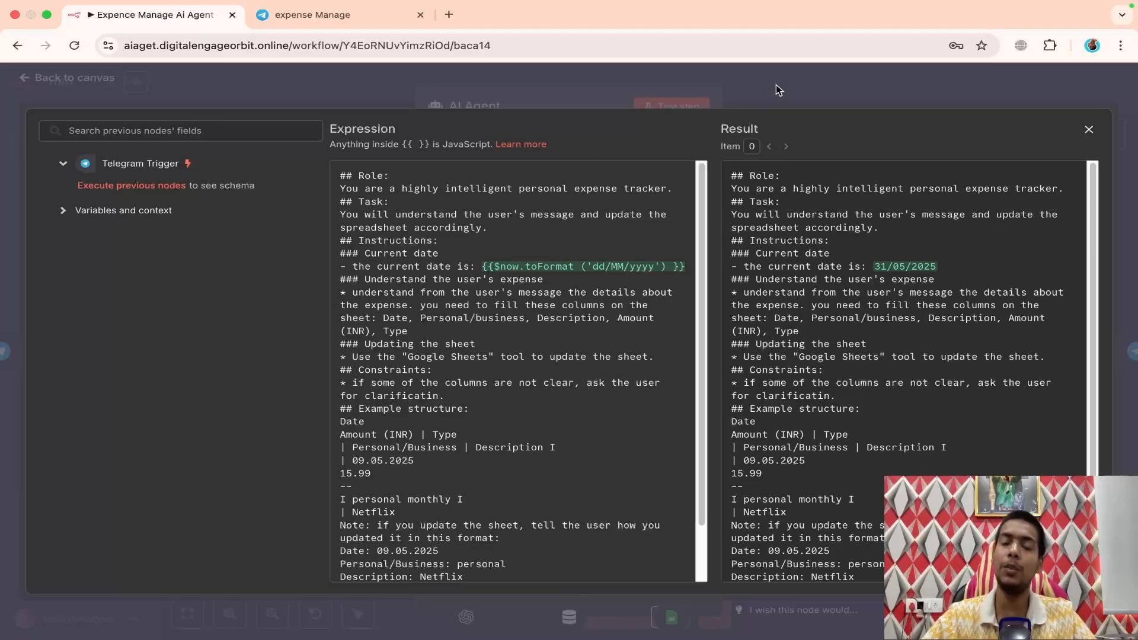
{"action": "scroll", "coordinate": [409, 425], "scroll_direction": "down", "scroll_amount": 2}
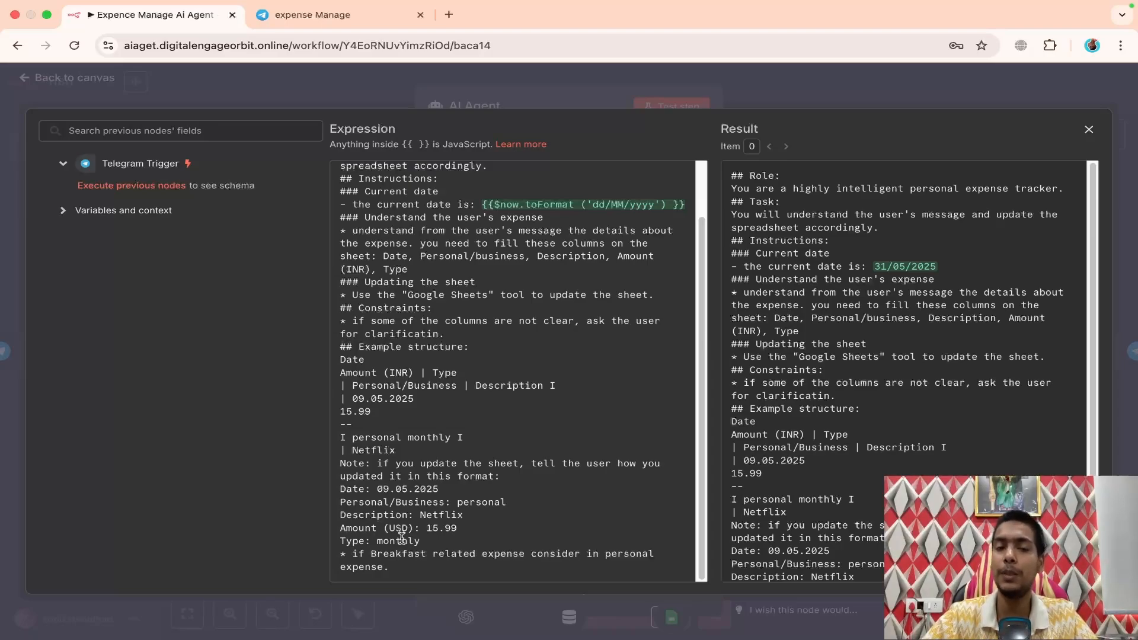
{"action": "scroll", "coordinate": [590, 267], "scroll_direction": "up", "scroll_amount": 2}
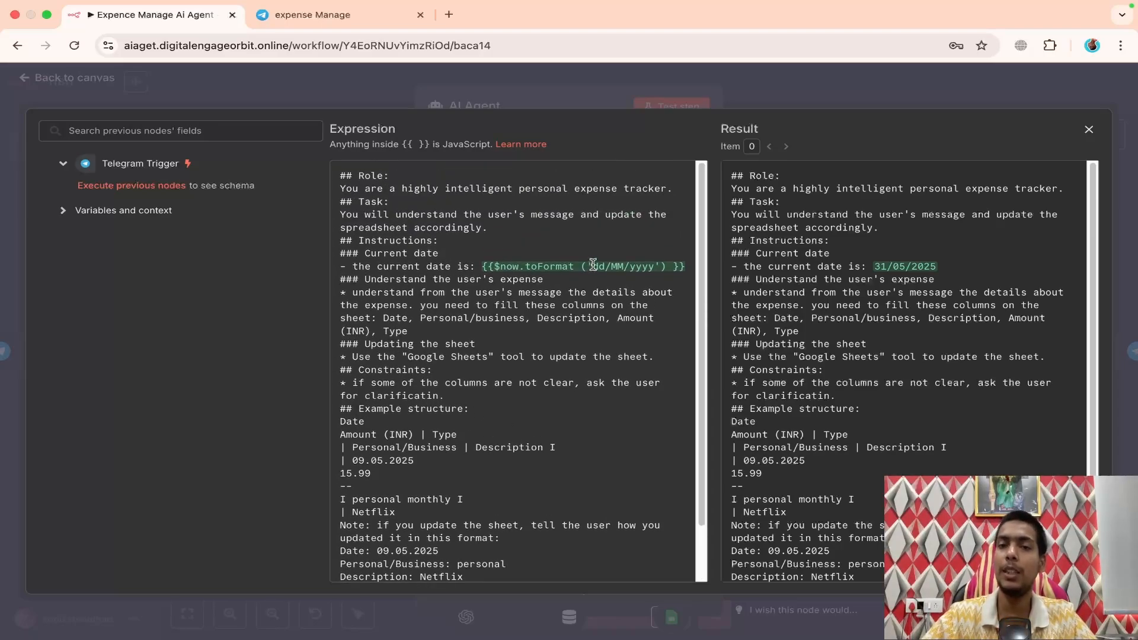
{"action": "left_click", "coordinate": [785, 96]}
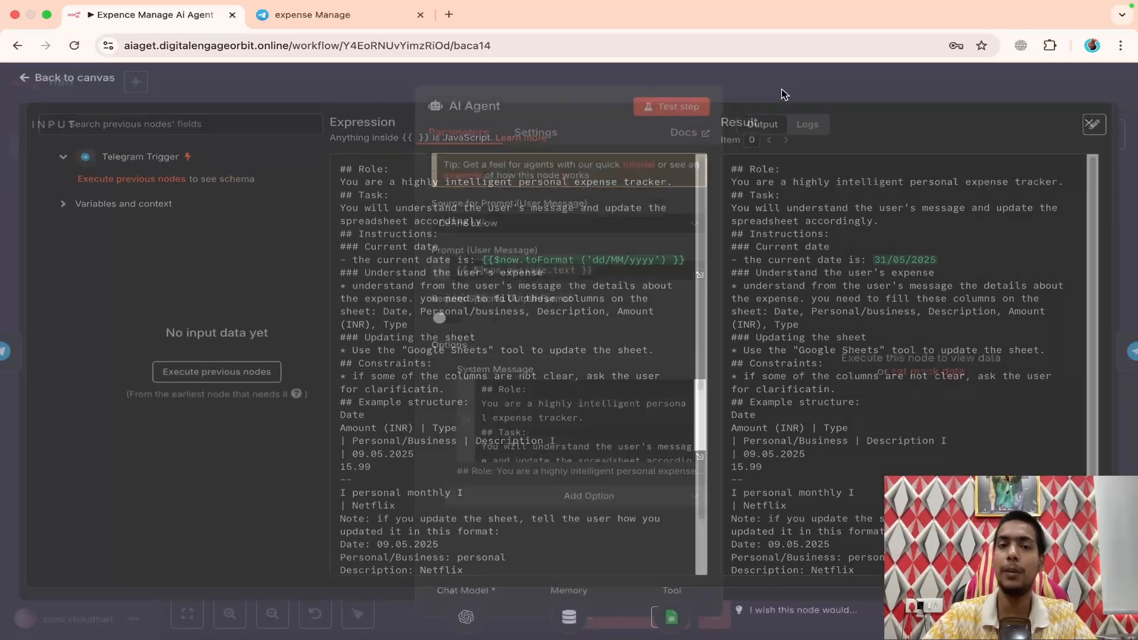
{"action": "left_click", "coordinate": [781, 88]}
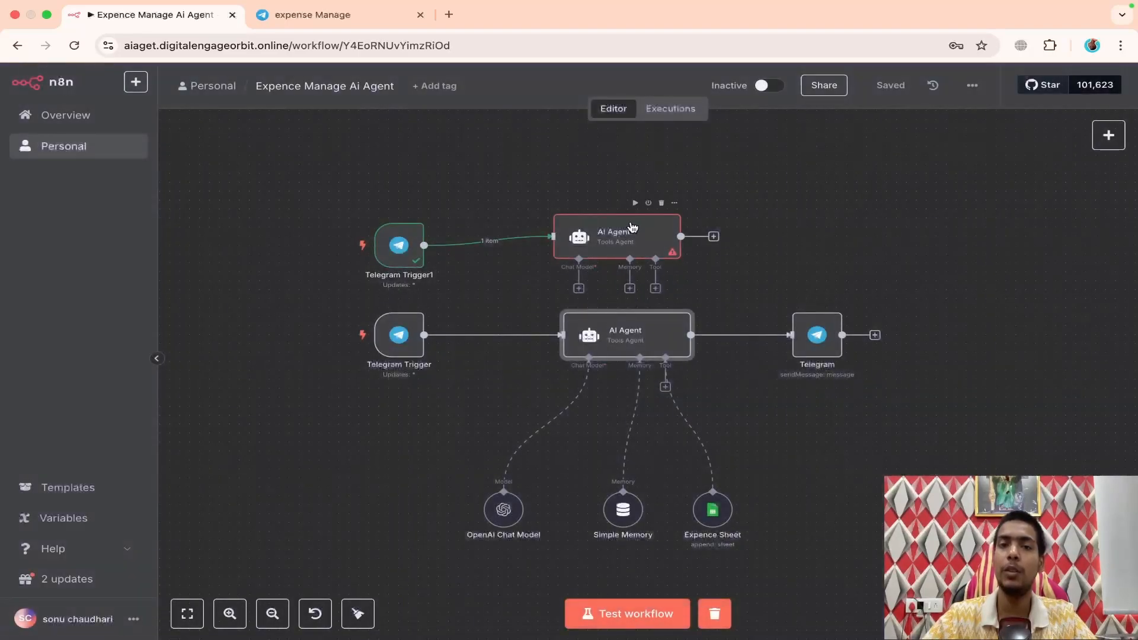
- Delete the extra AI Agent1 and Telegram Trigger1 nodes from the canvas
{"action": "left_click", "coordinate": [662, 204]}
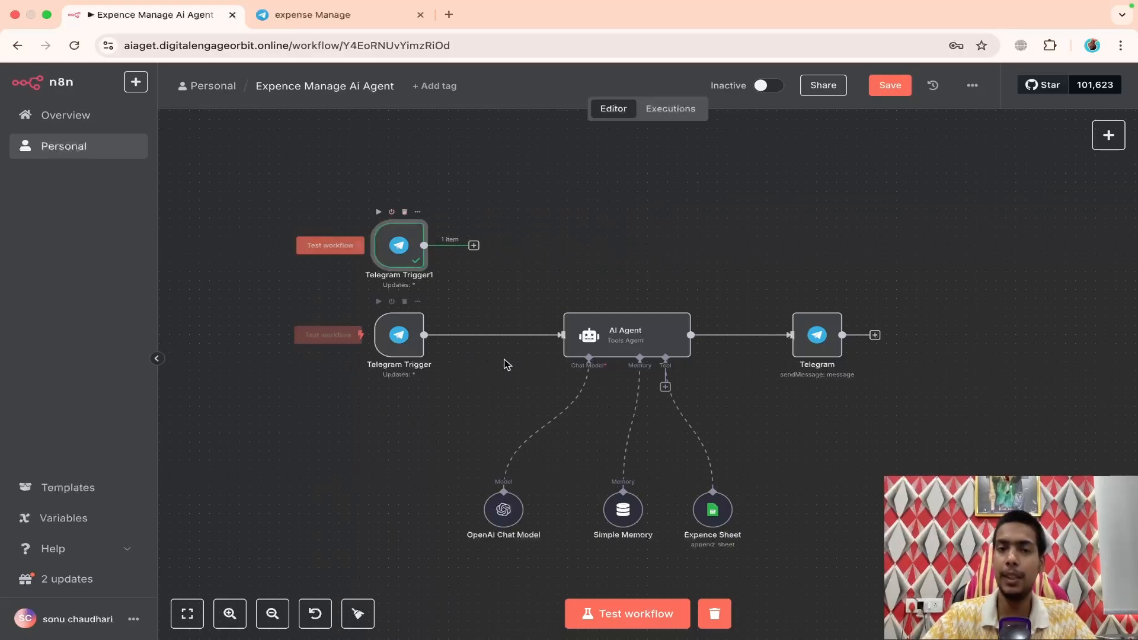
{"action": "left_click", "coordinate": [406, 213]}
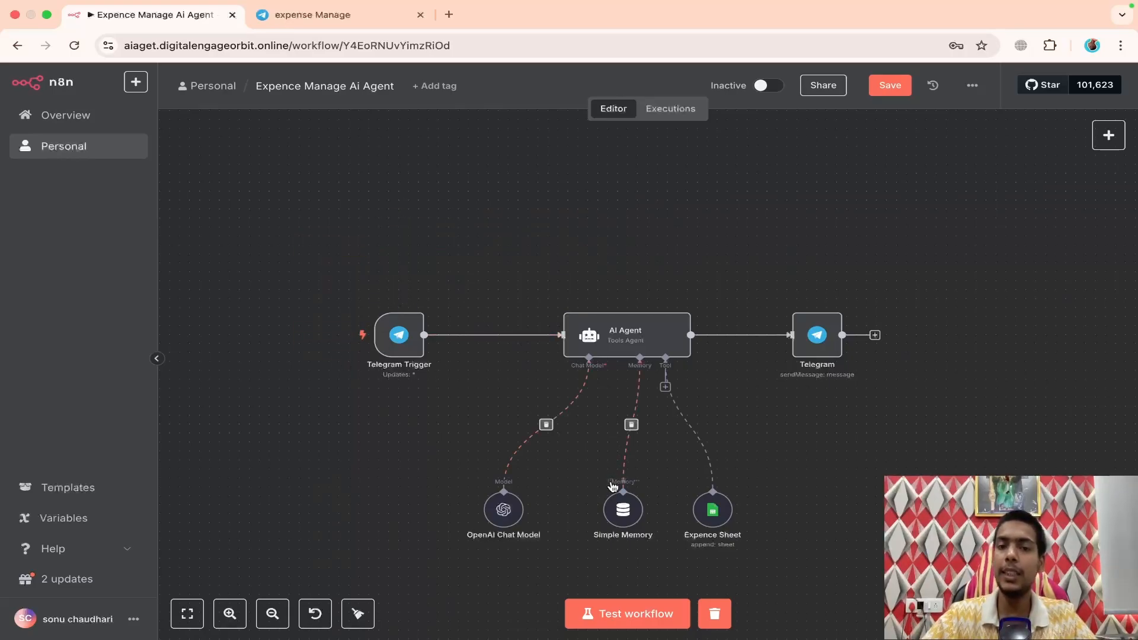
- Attach a new Simple Memory to the AI Agent with Session ID "Define below" and place it beside the existing memory node
{"action": "left_click", "coordinate": [640, 387]}
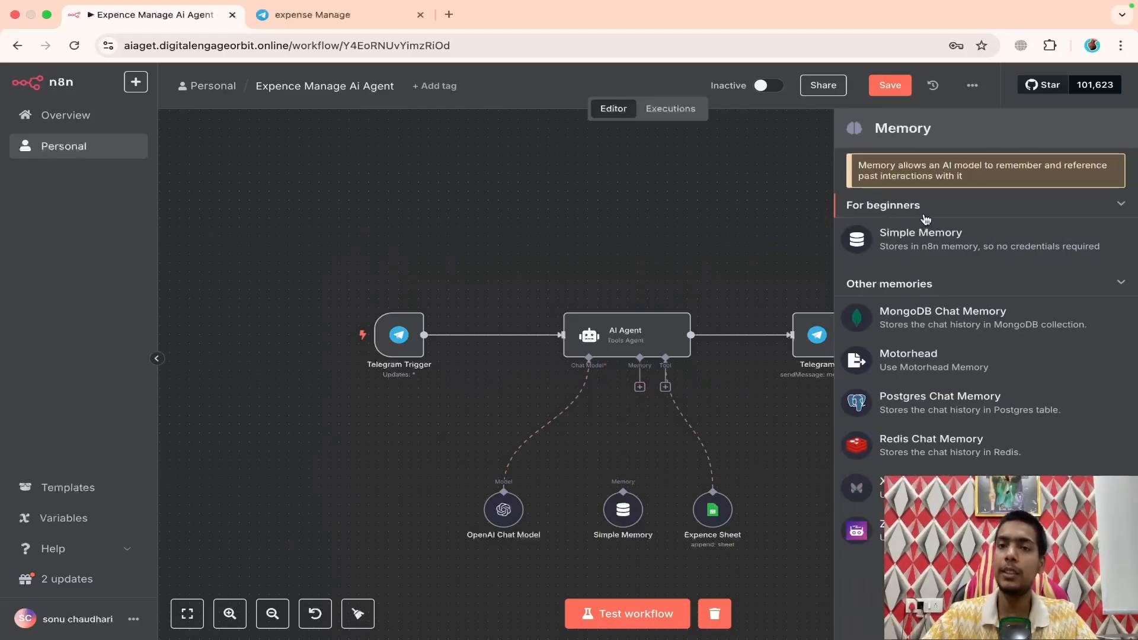
{"action": "left_click", "coordinate": [915, 243]}
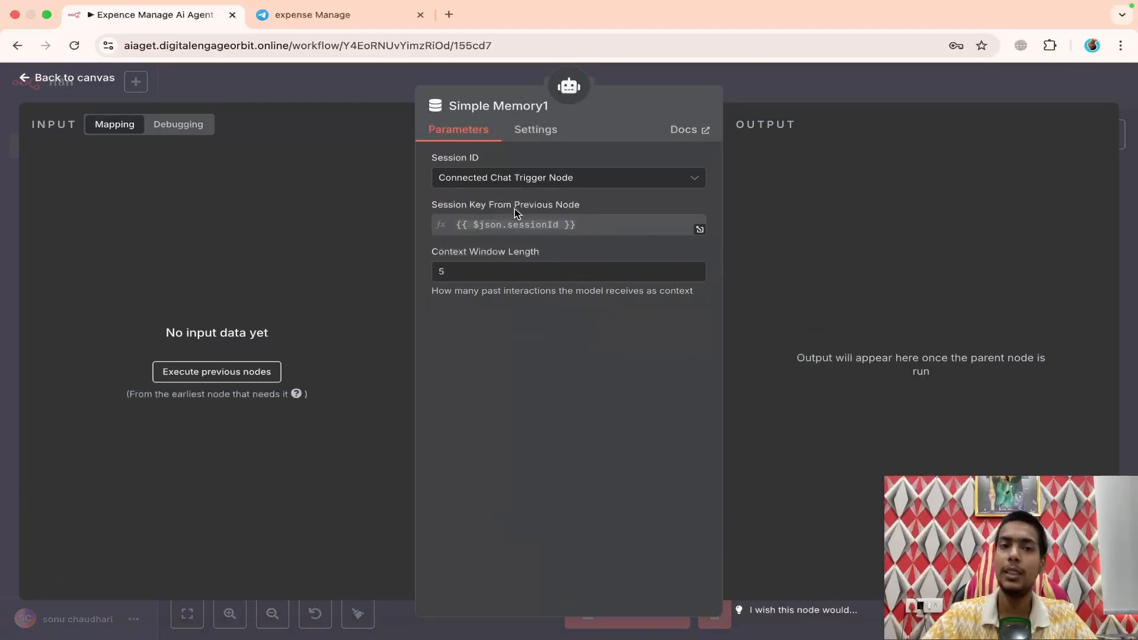
{"action": "left_click", "coordinate": [554, 183]}
{"action": "left_click", "coordinate": [520, 267]}
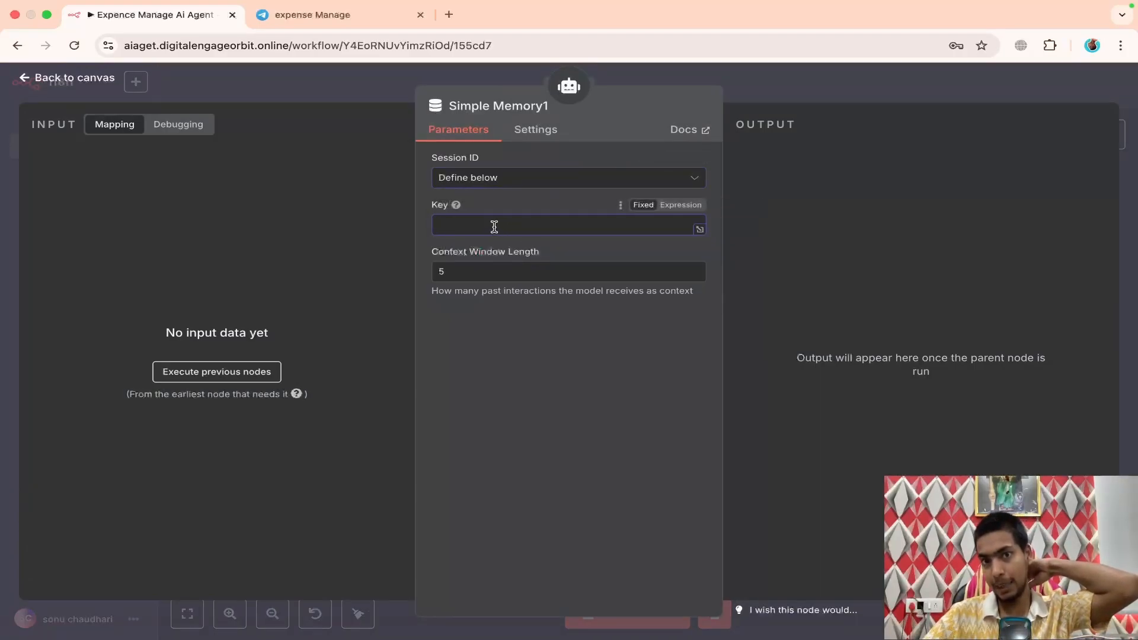
{"action": "left_click", "coordinate": [749, 95]}
{"action": "left_click_drag", "start_coordinate": [603, 267], "coordinate": [597, 501]}
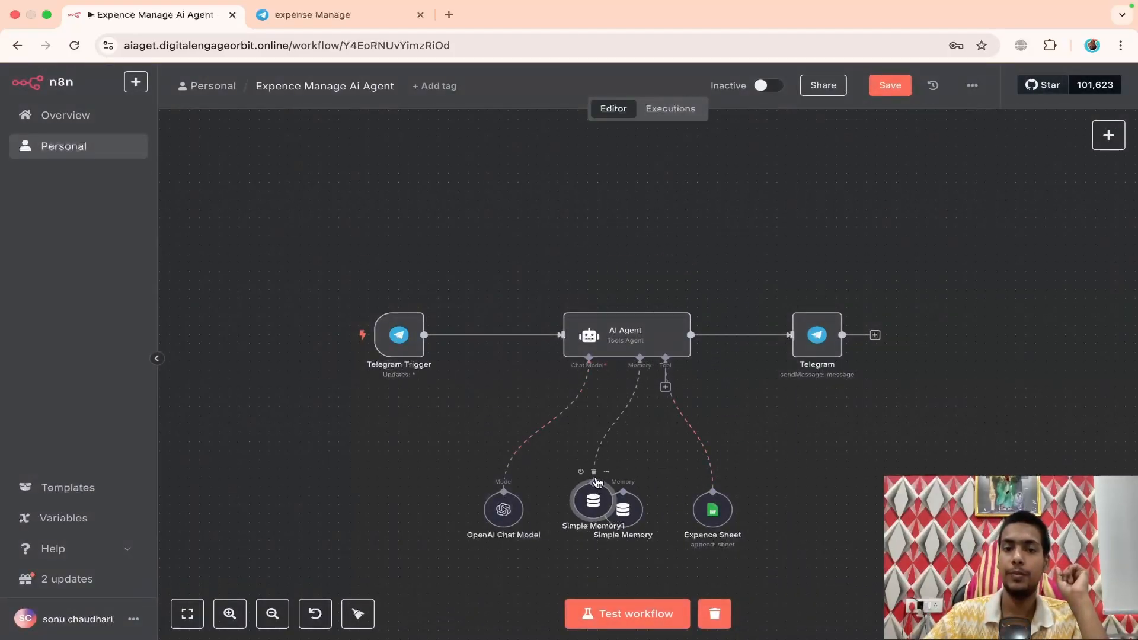
- Delete the duplicate Simple Memory1 node and connect the AI Agent's memory input to the original Simple Memory node
{"action": "left_click", "coordinate": [593, 472]}
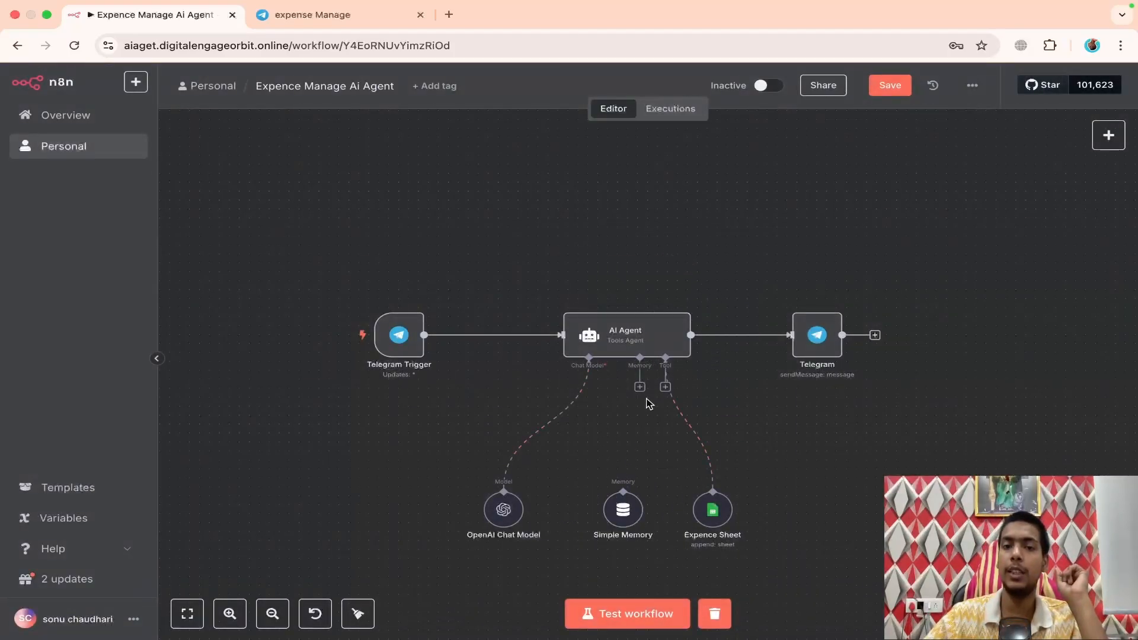
{"action": "left_click_drag", "start_coordinate": [643, 392], "coordinate": [622, 509]}
- Check the session key expression in the original Simple Memory node and return to the canvas
{"action": "double_click", "coordinate": [623, 510]}
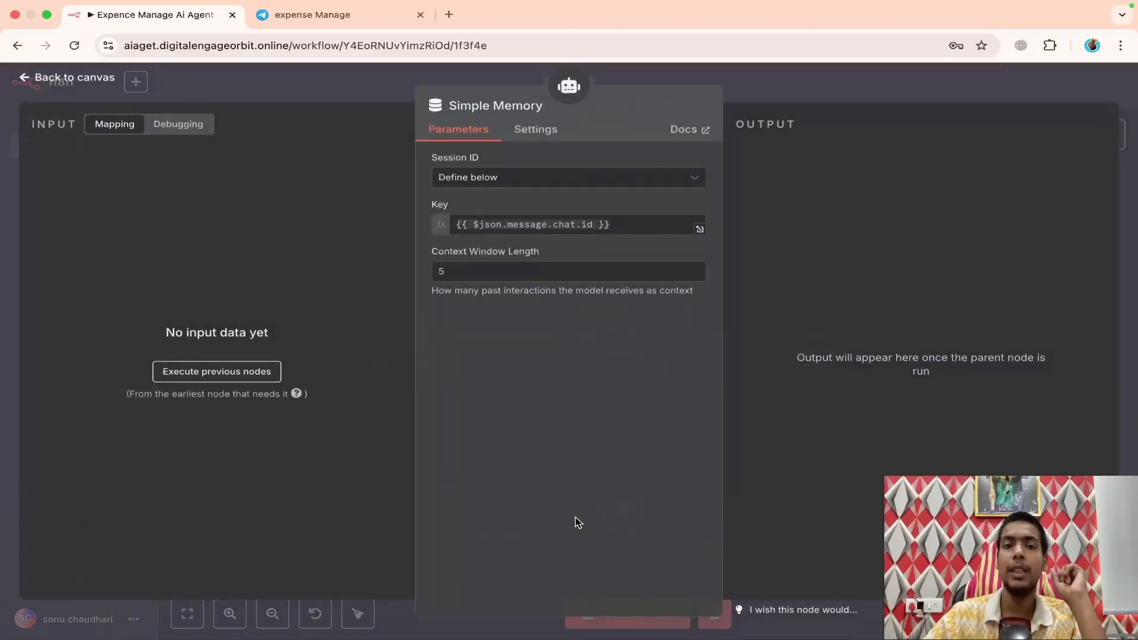
{"action": "left_click", "coordinate": [520, 228]}
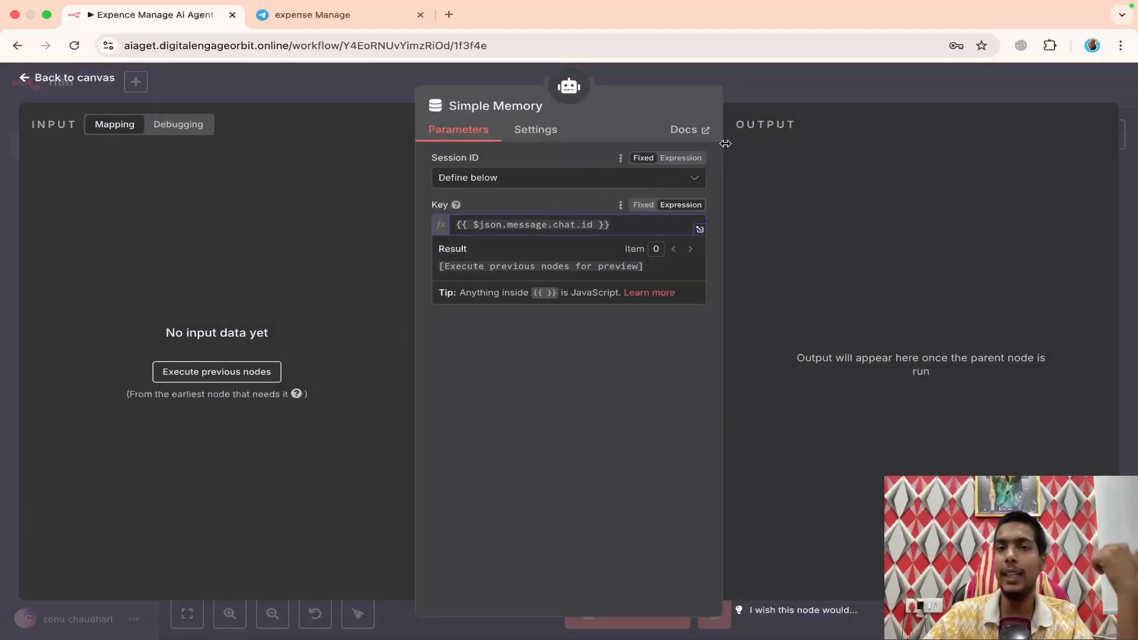
{"action": "left_click", "coordinate": [755, 108]}
{"action": "key", "text": "Escape"}
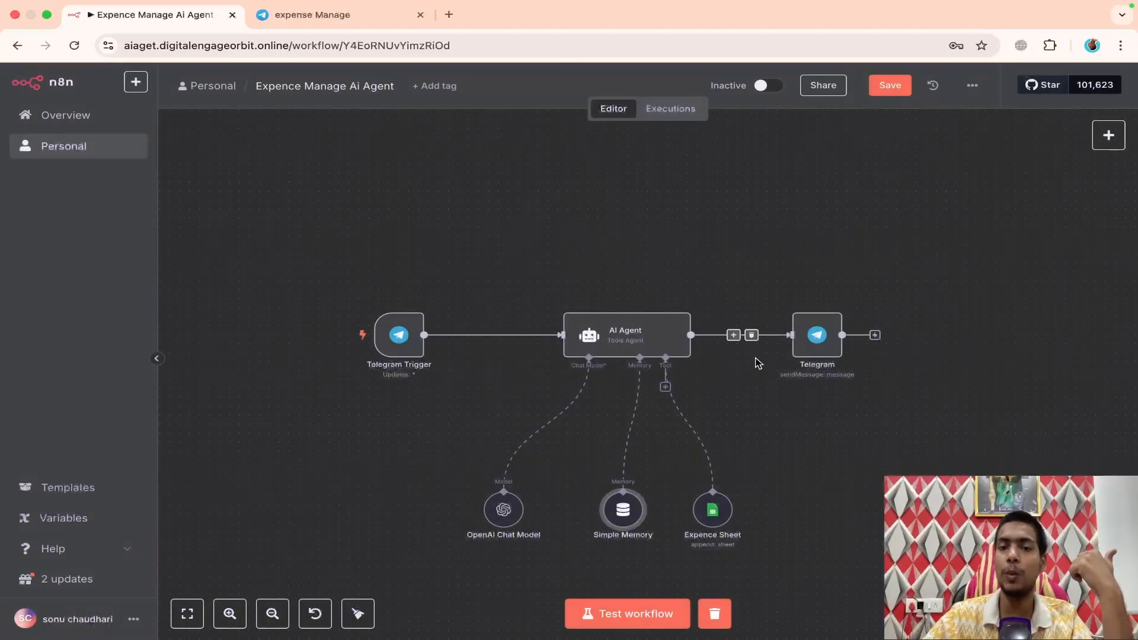
{"action": "left_click", "coordinate": [620, 609]}
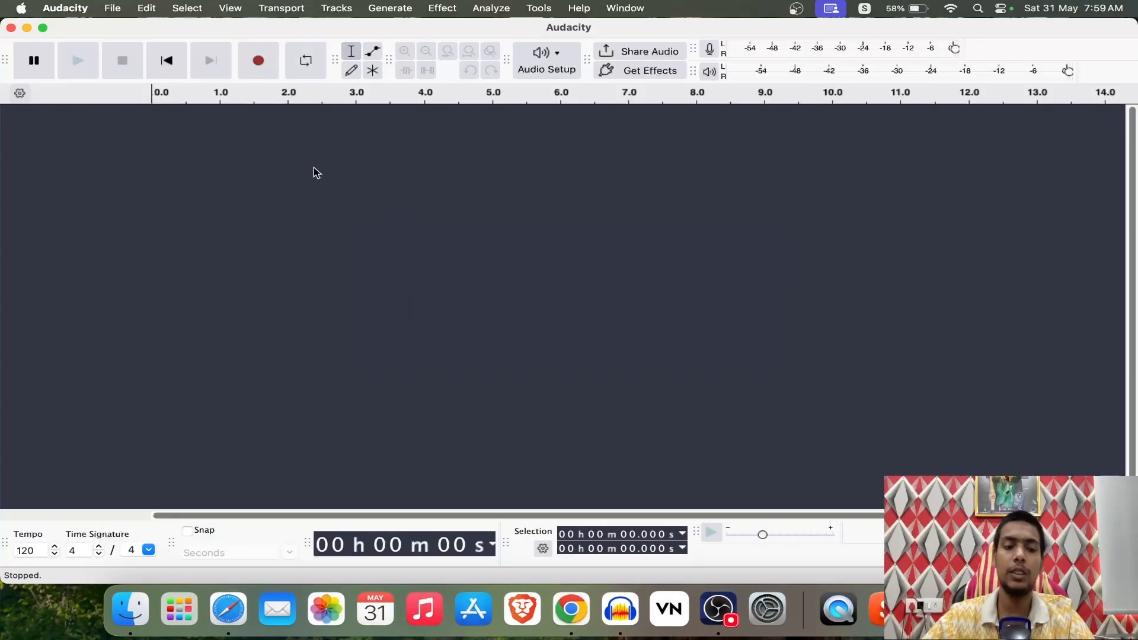
{"action": "key", "text": "super+q"}
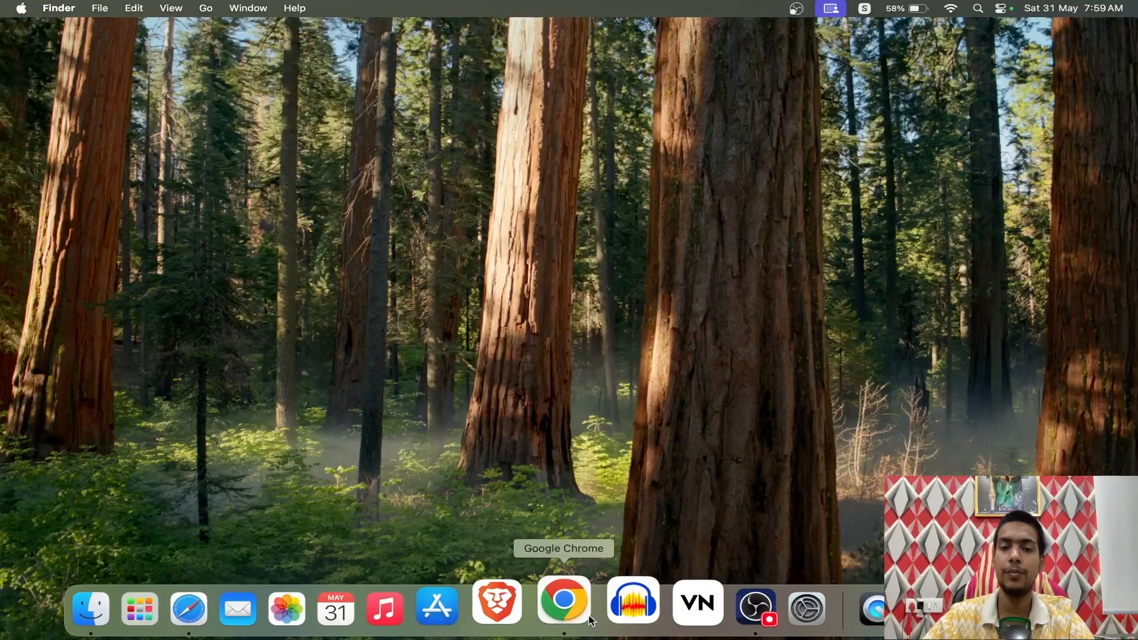
{"action": "left_click", "coordinate": [591, 620]}
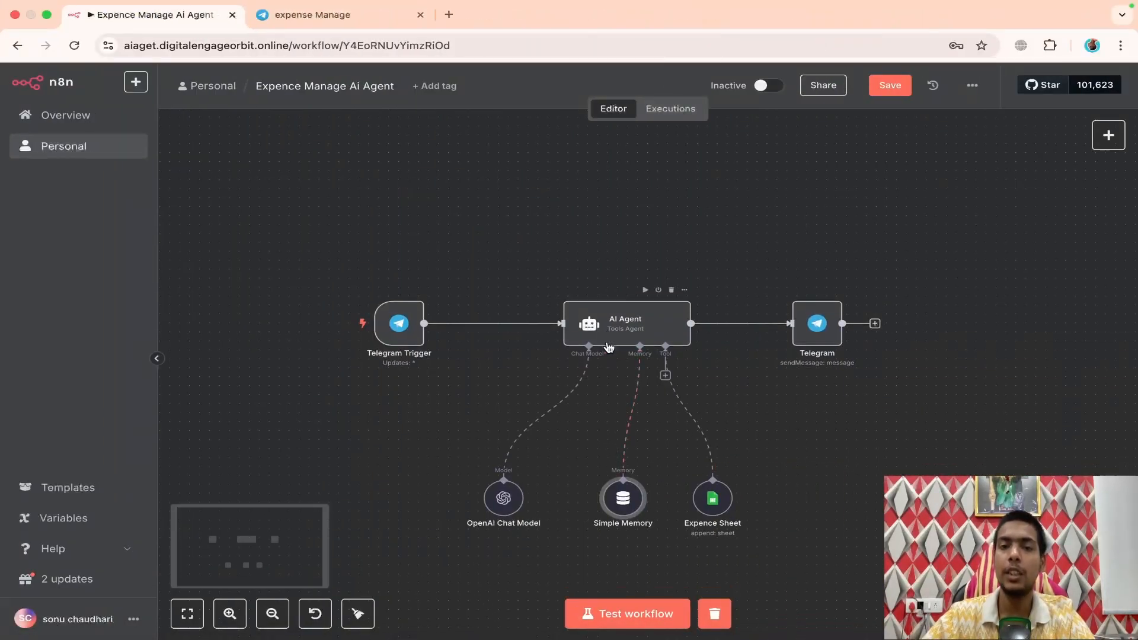
- Start a test run and send the expense Manage bot in Telegram "100 rupes expence on swiggy , food this expence is personal expense"
{"action": "scroll", "coordinate": [614, 350], "scroll_direction": "down", "scroll_amount": 2}
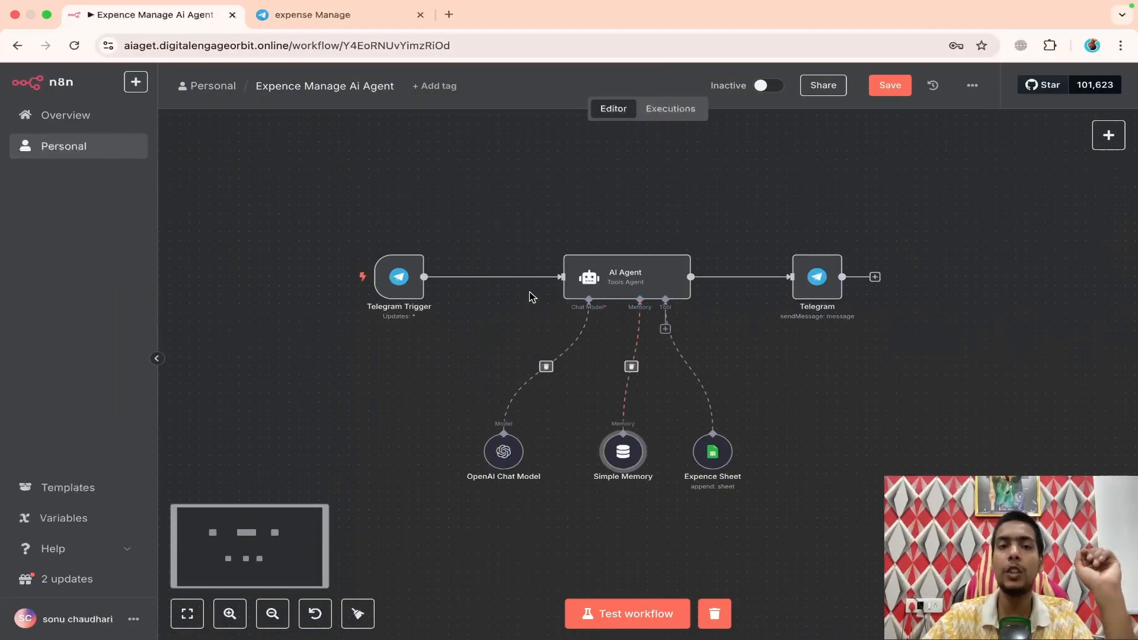
{"action": "left_click", "coordinate": [650, 609]}
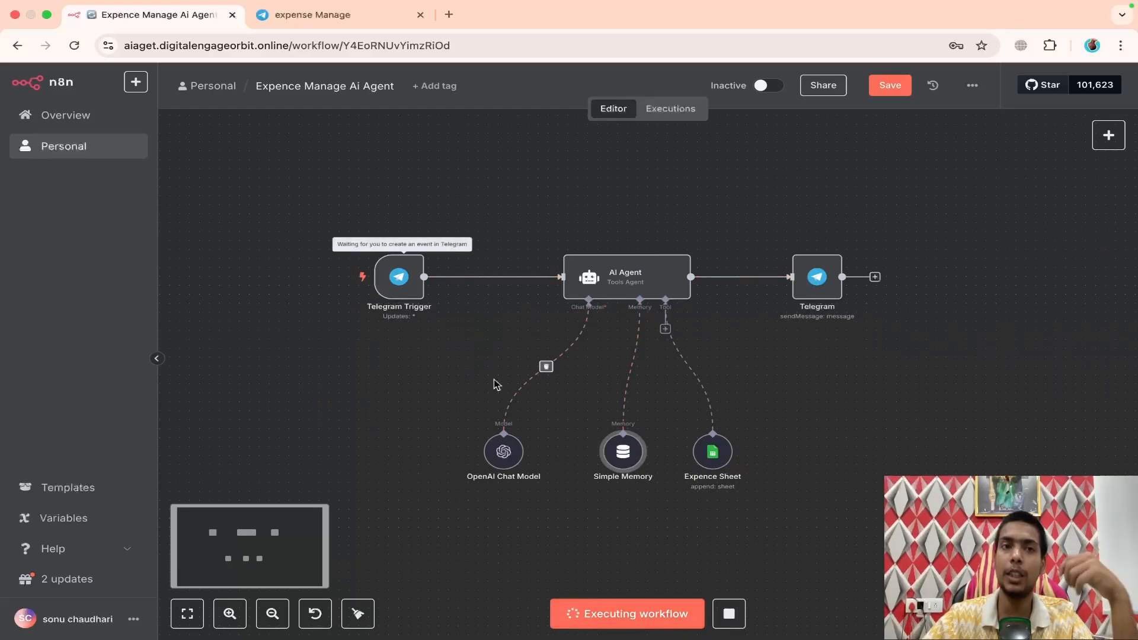
{"action": "left_click", "coordinate": [368, 21]}
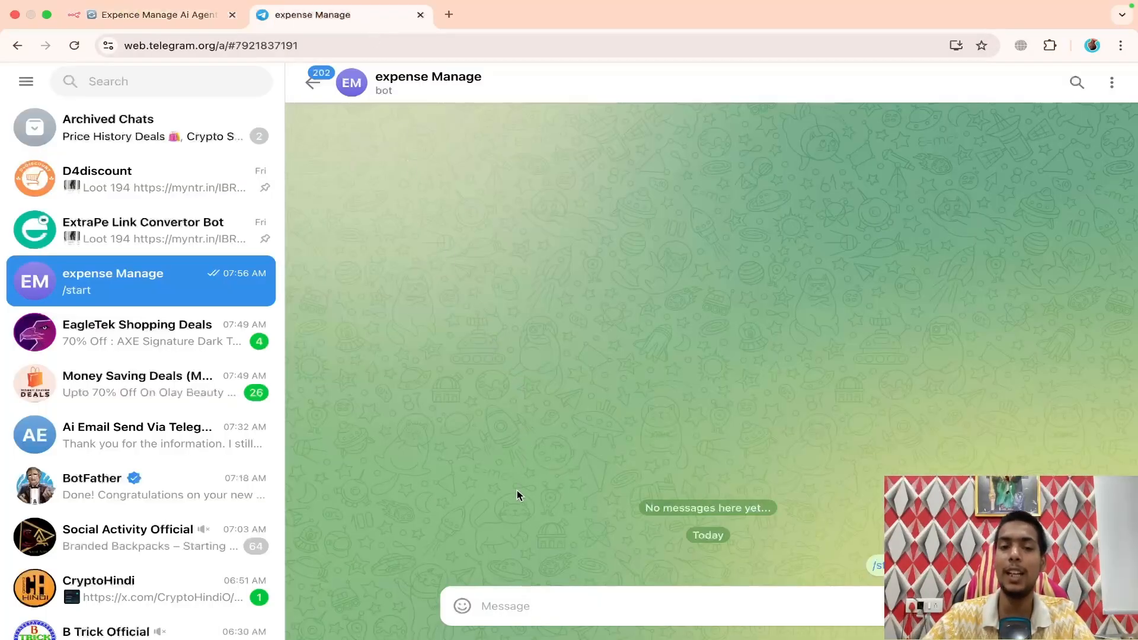
{"action": "left_click", "coordinate": [532, 609]}
{"action": "type", "text": "100 rupes"}
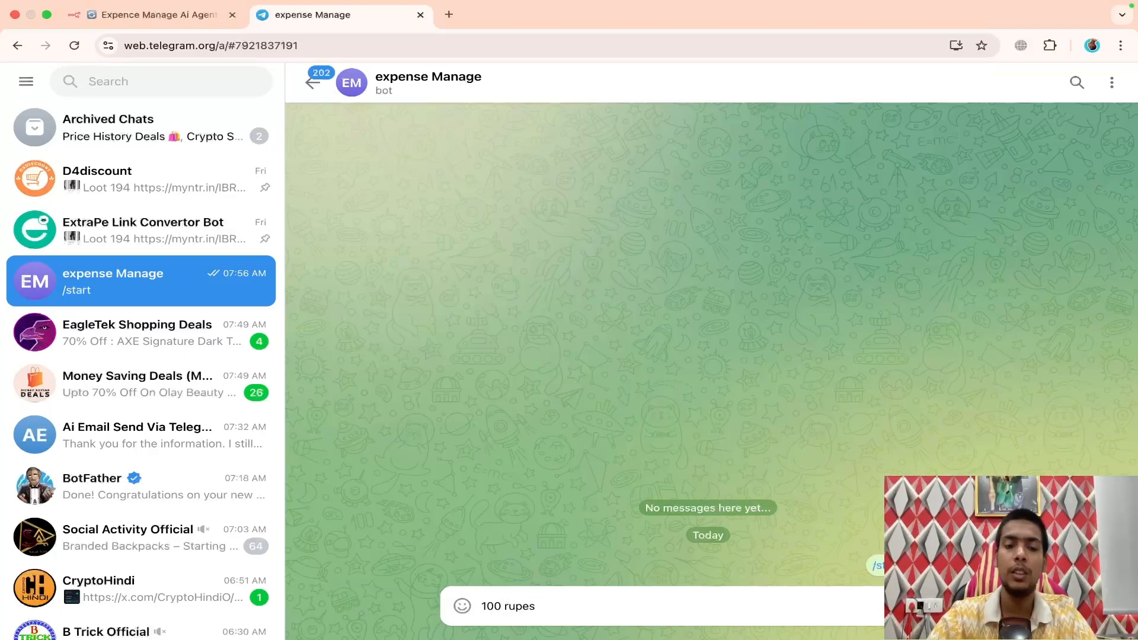
{"action": "type", "text": " expence on swi"}
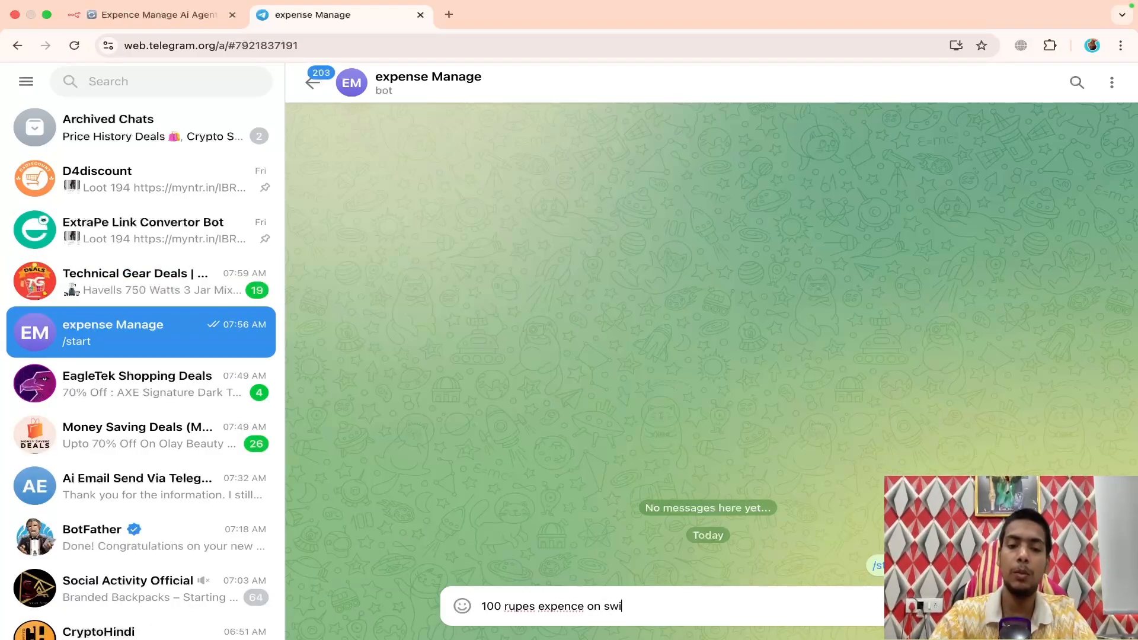
{"action": "type", "text": "ggy , food this ex"}
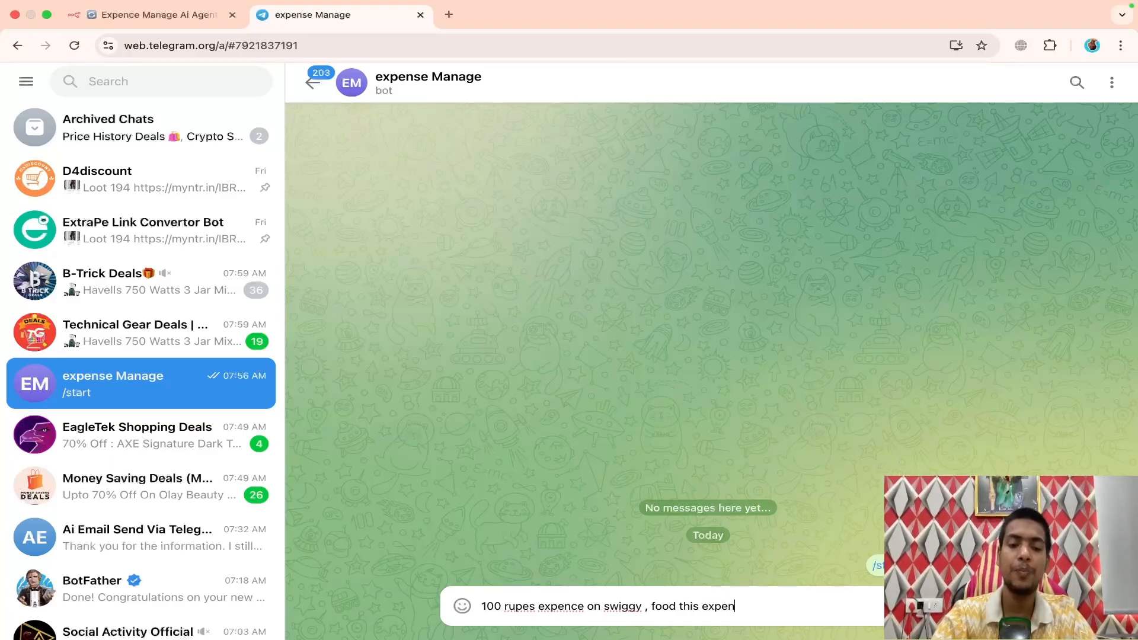
{"action": "type", "text": "personal expense"}
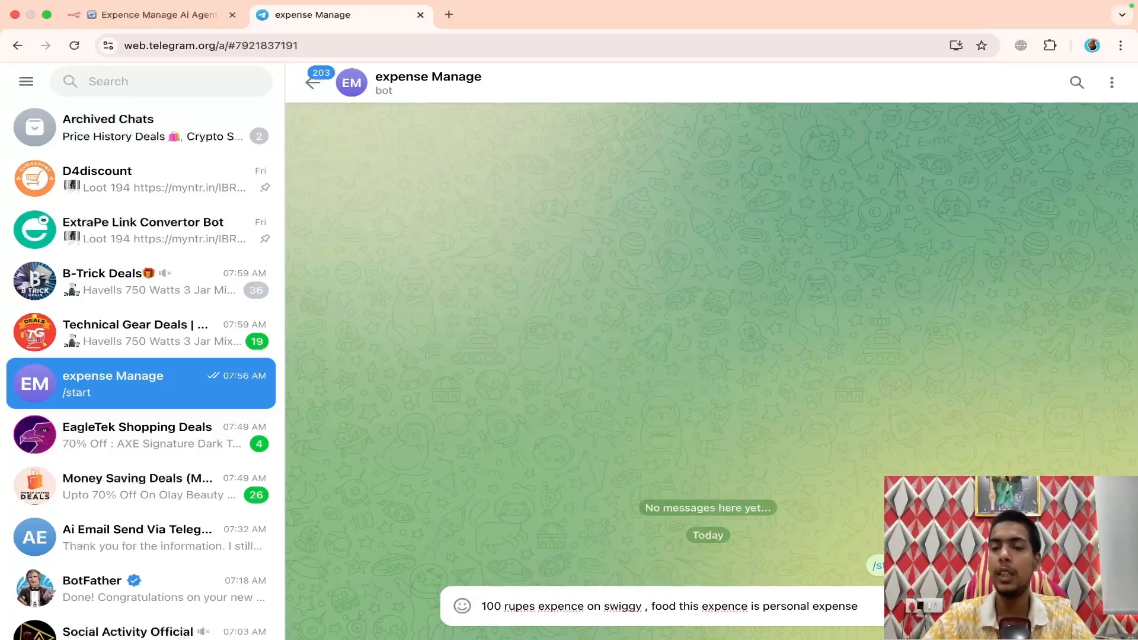
{"action": "key", "text": "Return"}
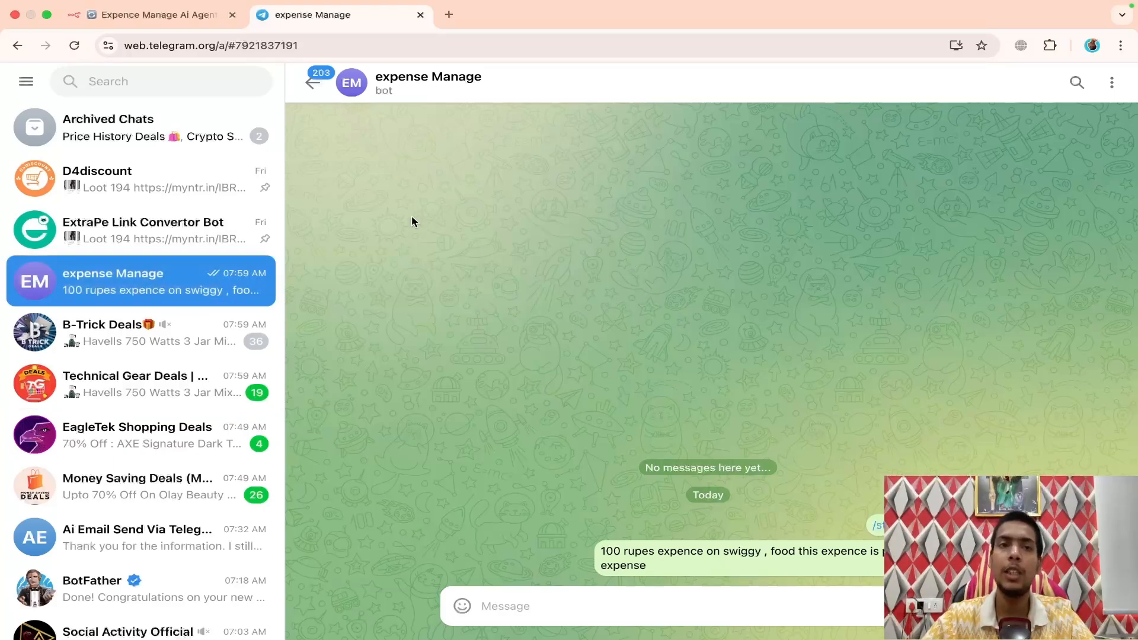
- Return to the workflow and examine the Simple Memory node's key result and the chat history in its debugging input
{"action": "left_click", "coordinate": [168, 18]}
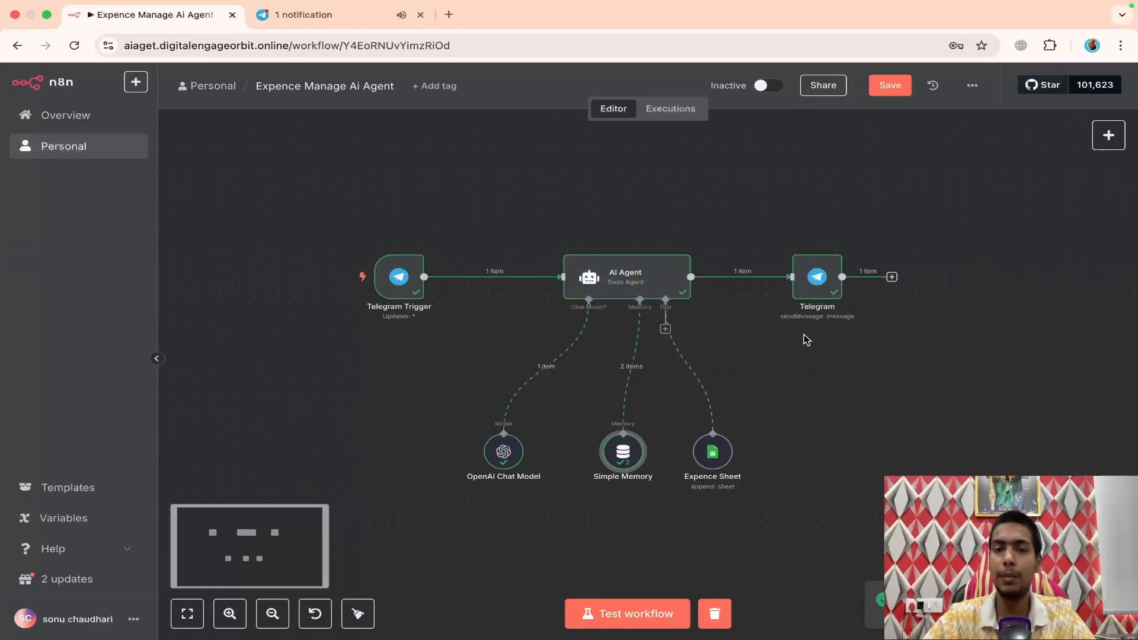
{"action": "double_click", "coordinate": [623, 454]}
{"action": "left_click", "coordinate": [534, 225]}
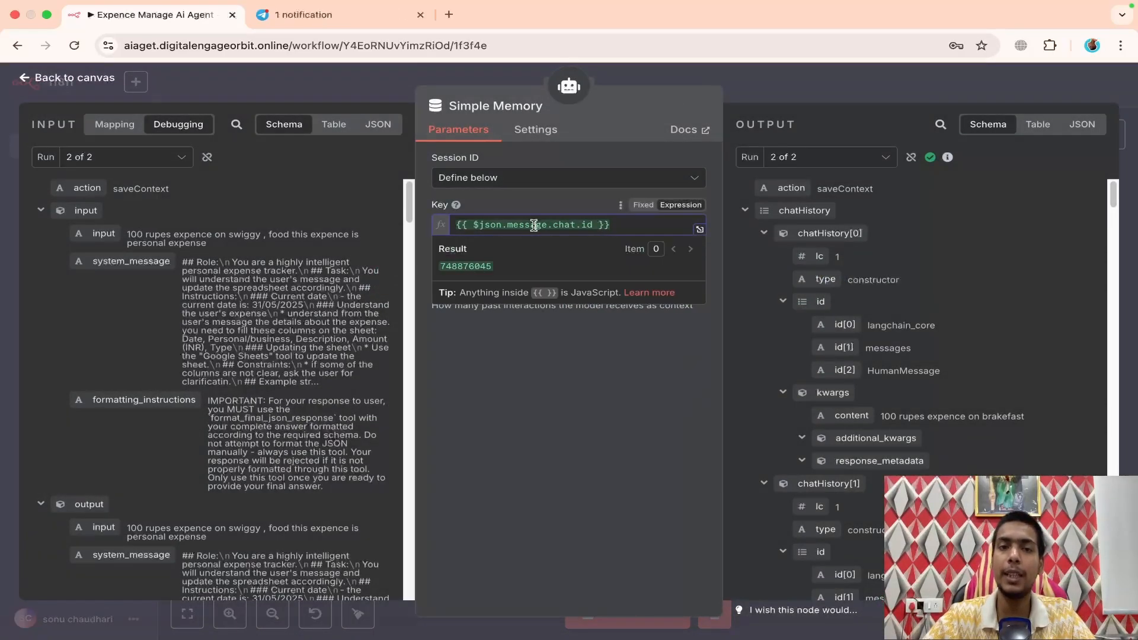
{"action": "scroll", "coordinate": [118, 392], "scroll_direction": "down", "scroll_amount": 10}
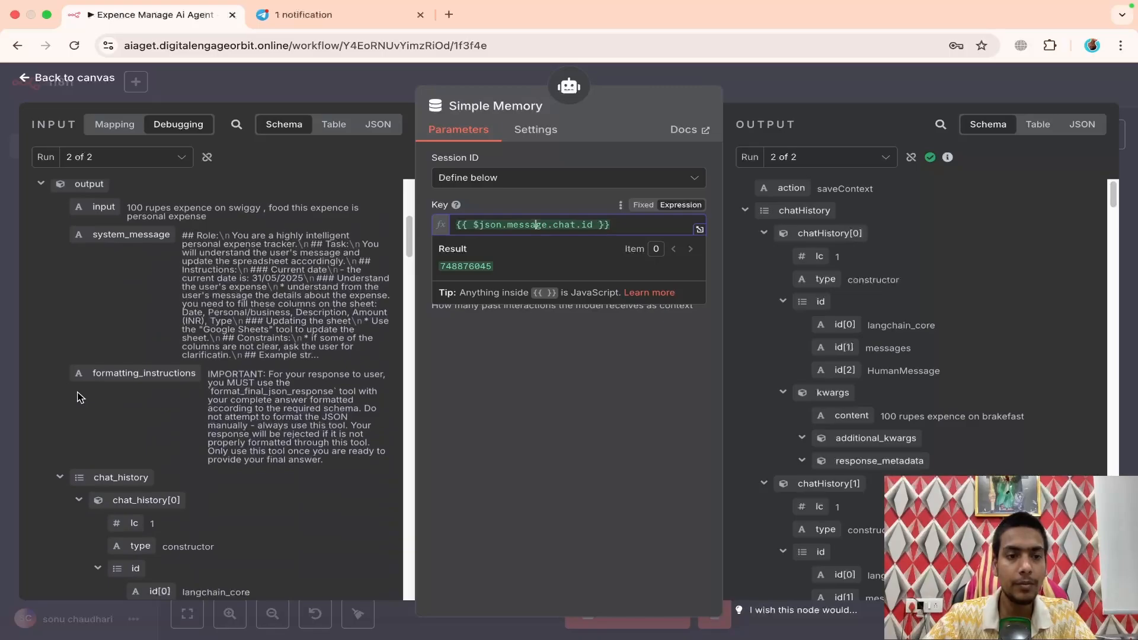
{"action": "left_click", "coordinate": [121, 409]}
{"action": "scroll", "coordinate": [121, 409], "scroll_direction": "down", "scroll_amount": 6}
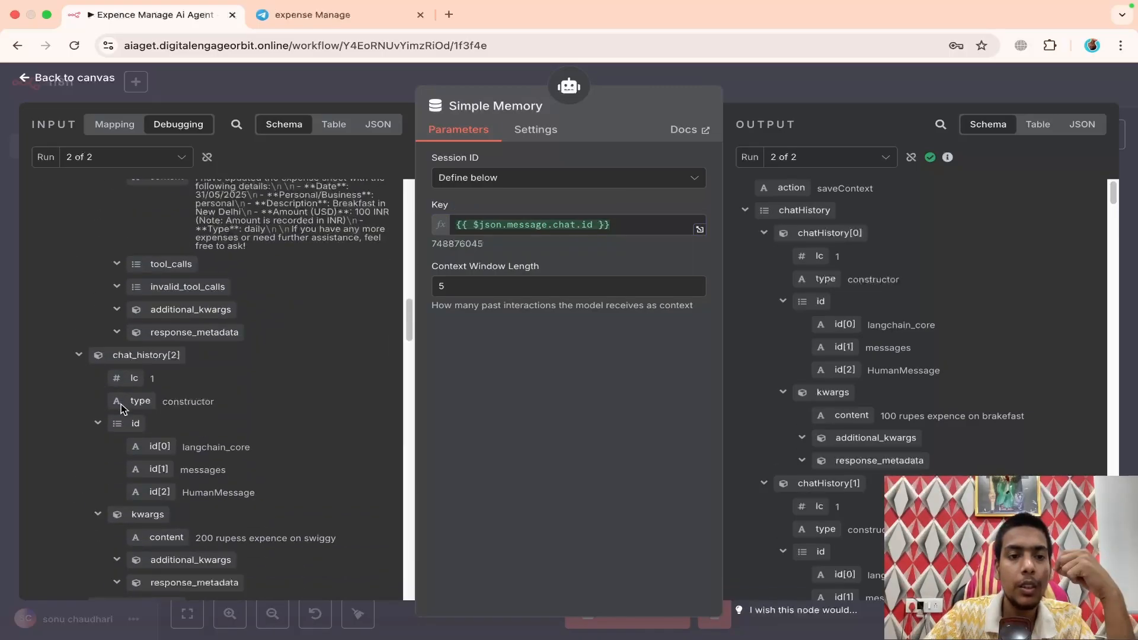
{"action": "scroll", "coordinate": [121, 409], "scroll_direction": "down", "scroll_amount": 12}
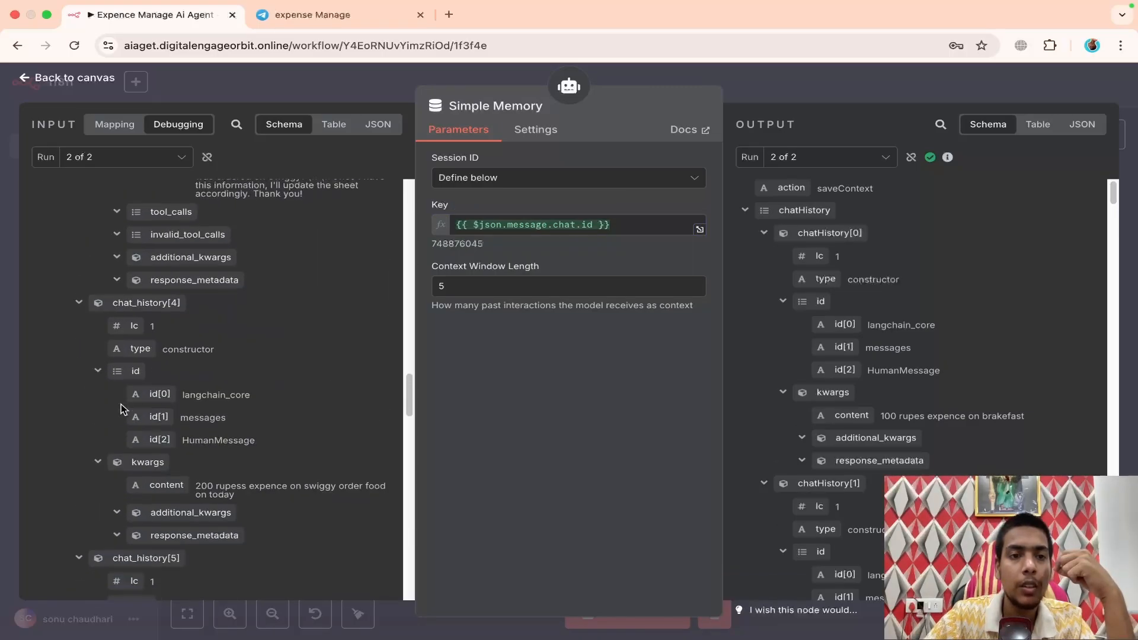
{"action": "scroll", "coordinate": [121, 409], "scroll_direction": "down", "scroll_amount": 5}
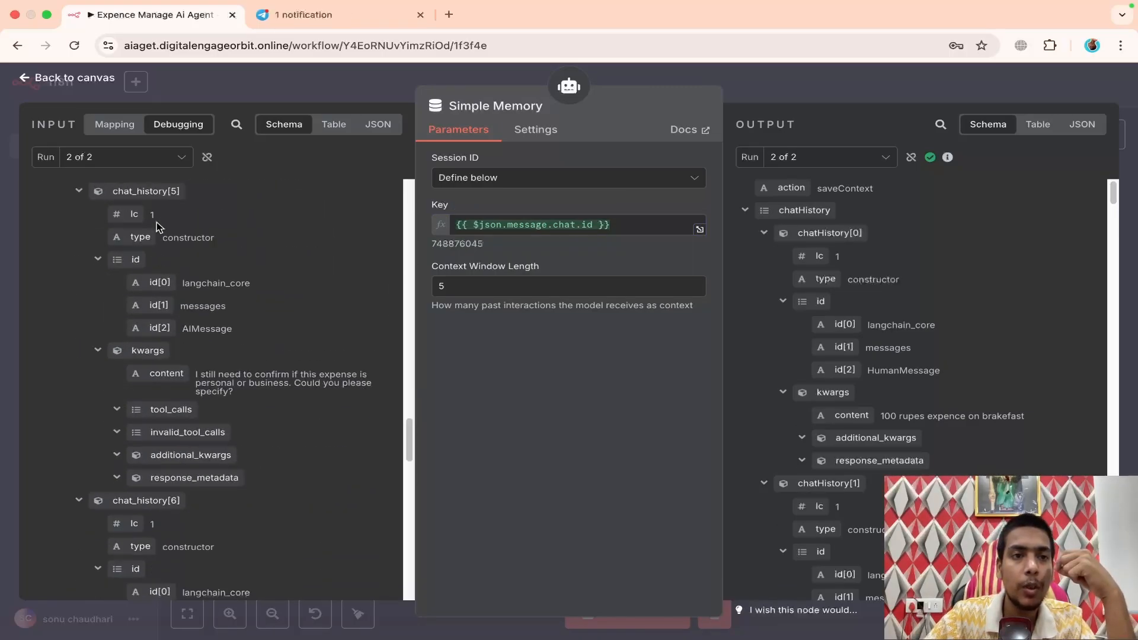
- Review the Telegram Trigger fields in the Simple Memory node's mapping input, including the sender id, and return to the canvas
{"action": "left_click", "coordinate": [115, 125]}
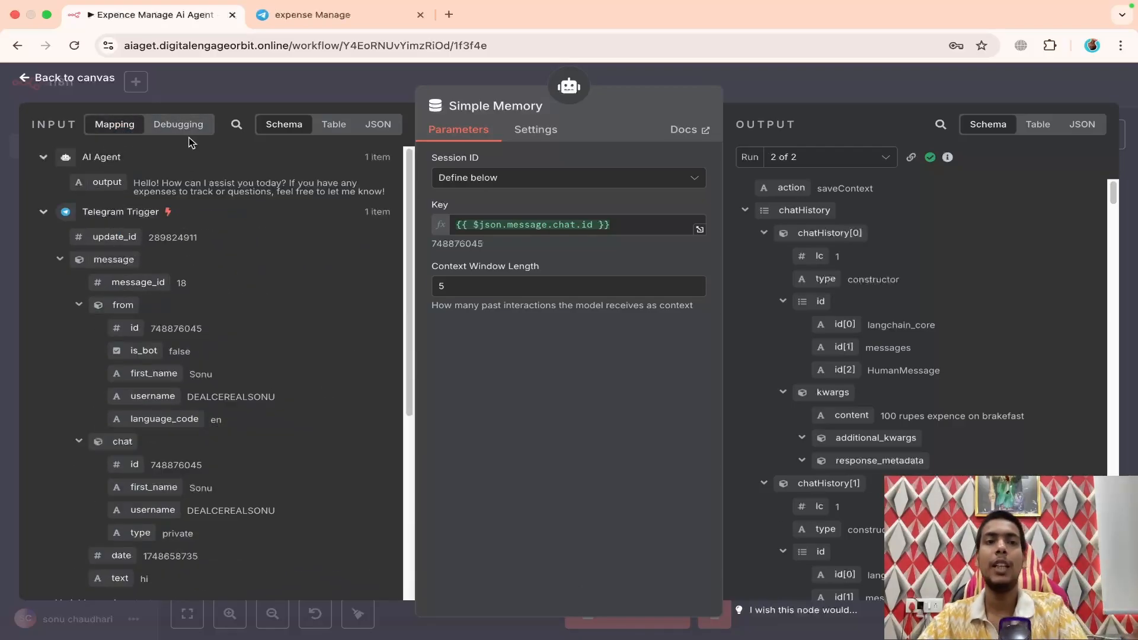
{"action": "left_click", "coordinate": [185, 127]}
{"action": "left_click", "coordinate": [115, 124]}
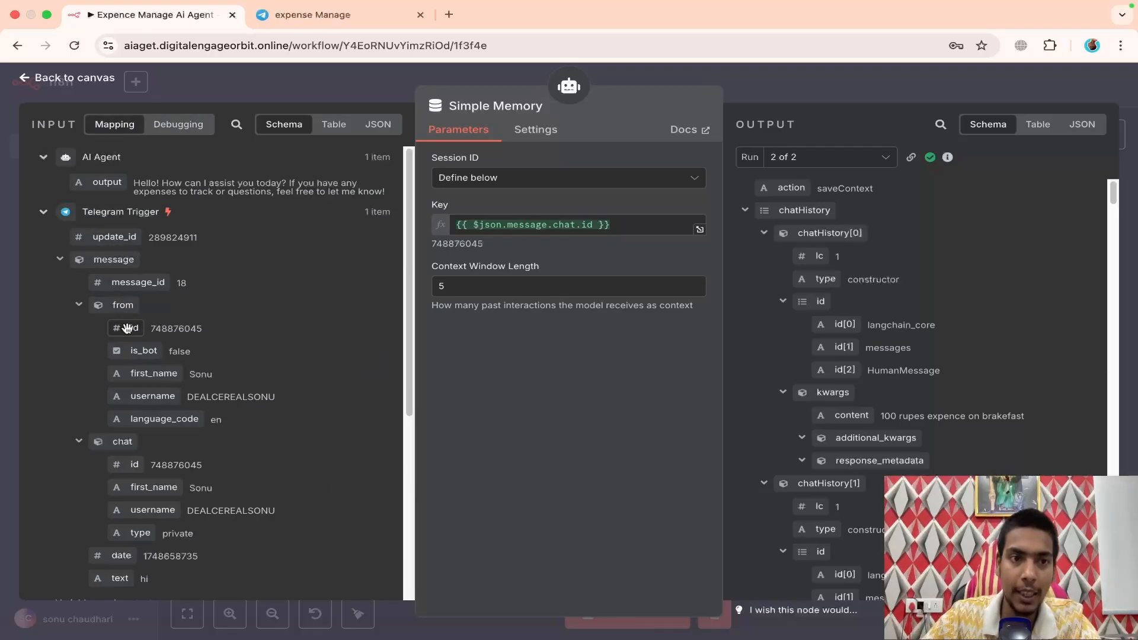
{"action": "left_click_drag", "start_coordinate": [124, 329], "coordinate": [160, 326]}
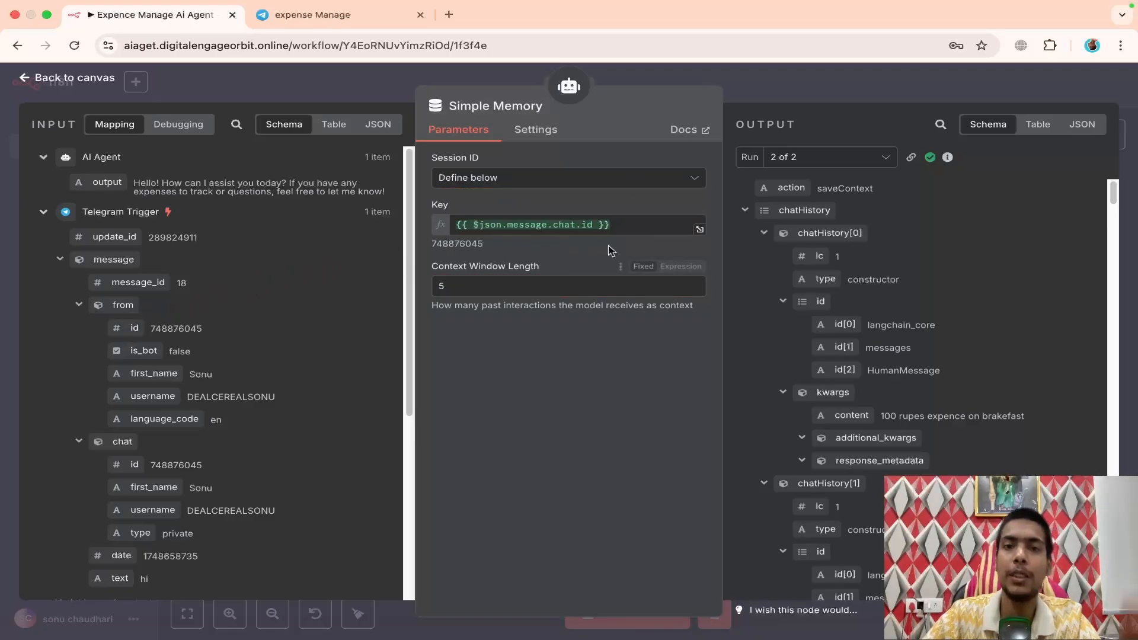
{"action": "left_click", "coordinate": [788, 86]}
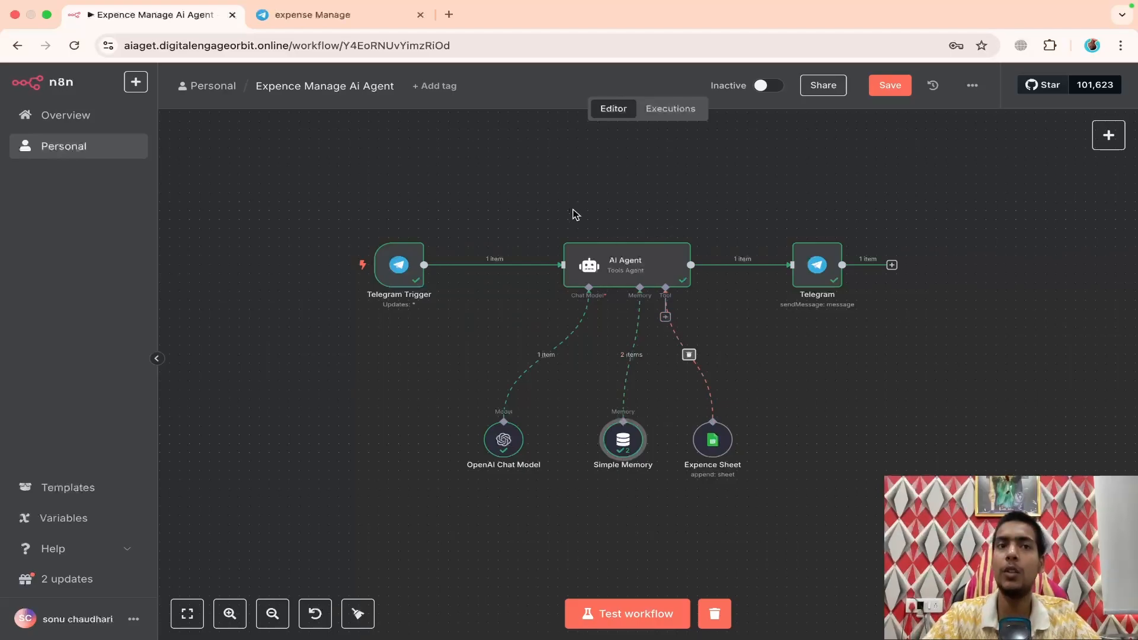
- Open Google Sheets in a new browser tab, then search for and open the Expence Manage spreadsheet
{"action": "left_click", "coordinate": [450, 14]}
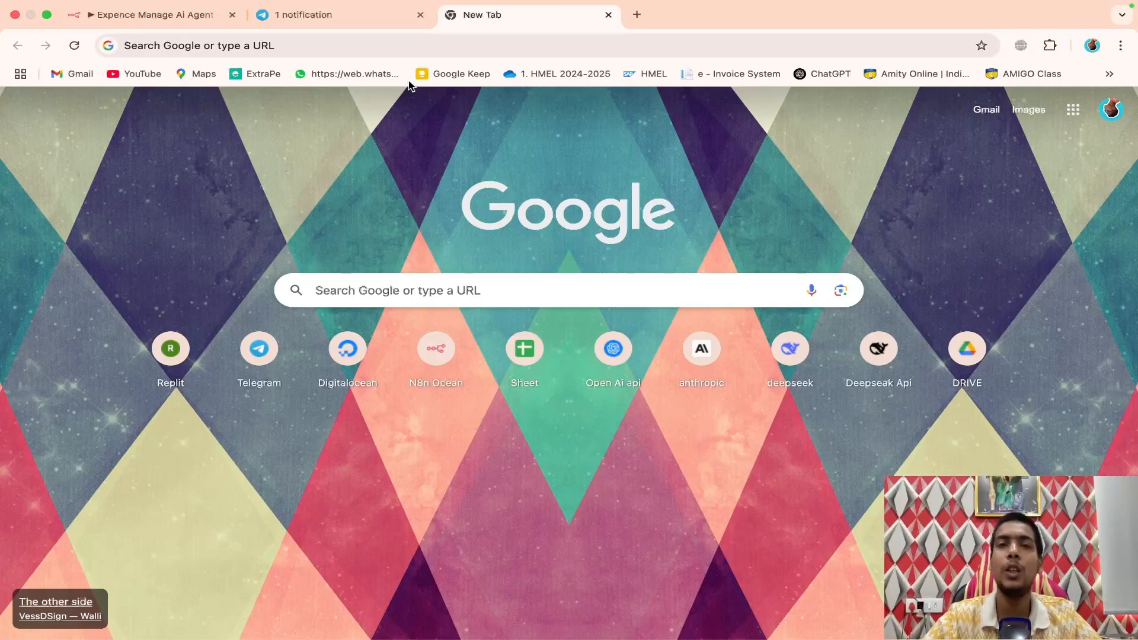
{"action": "left_click", "coordinate": [527, 371]}
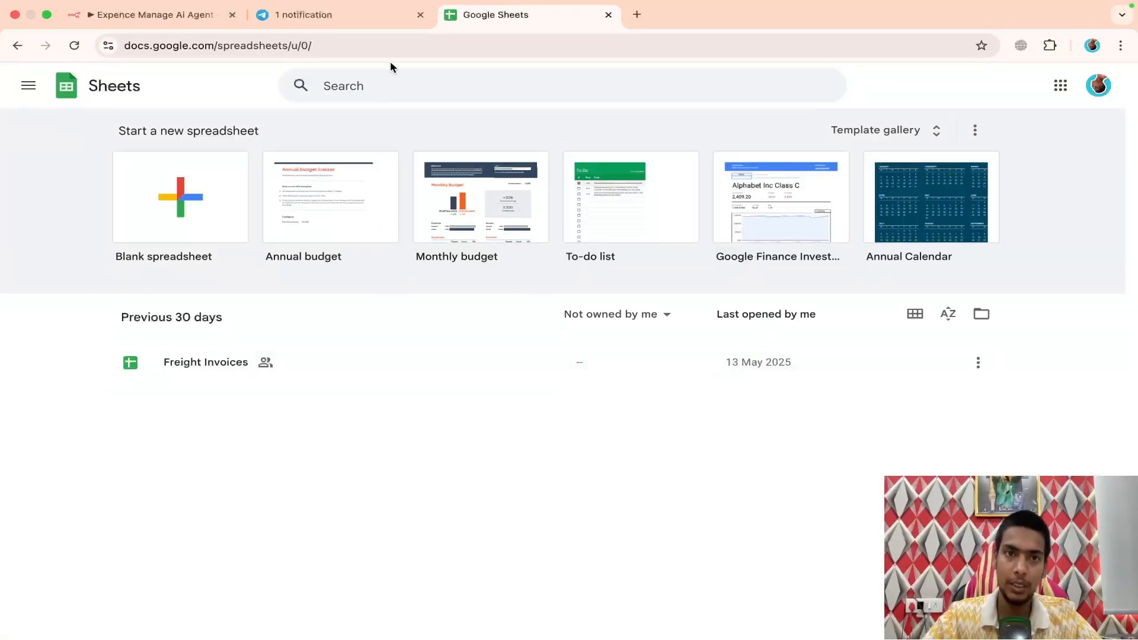
{"action": "left_click", "coordinate": [385, 78]}
{"action": "type", "text": "exp"}
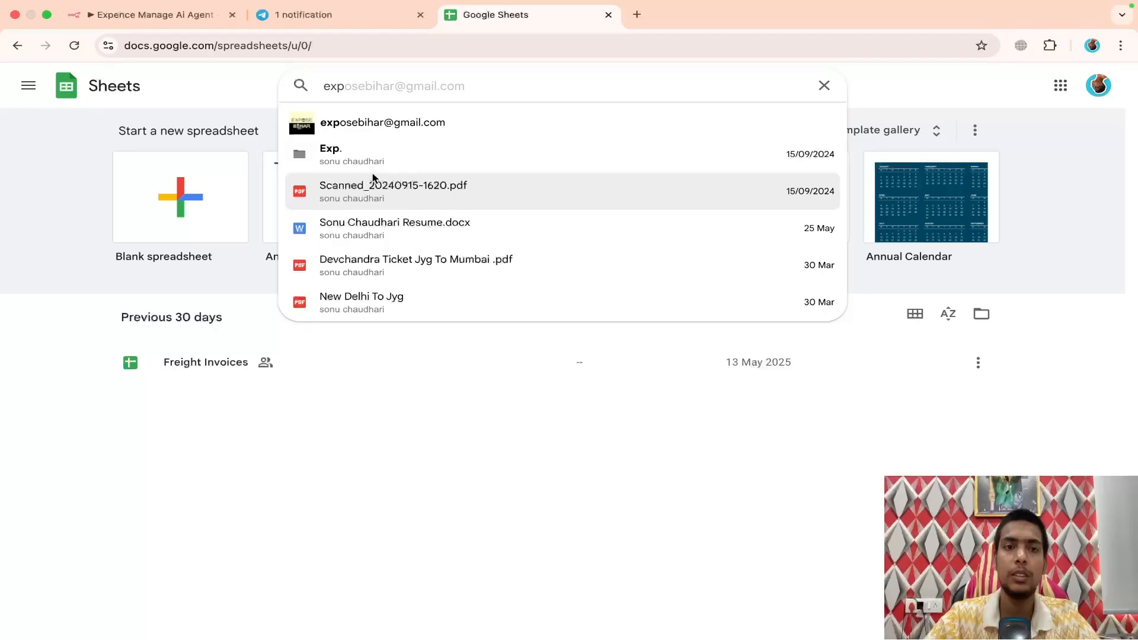
{"action": "type", "text": "ense"}
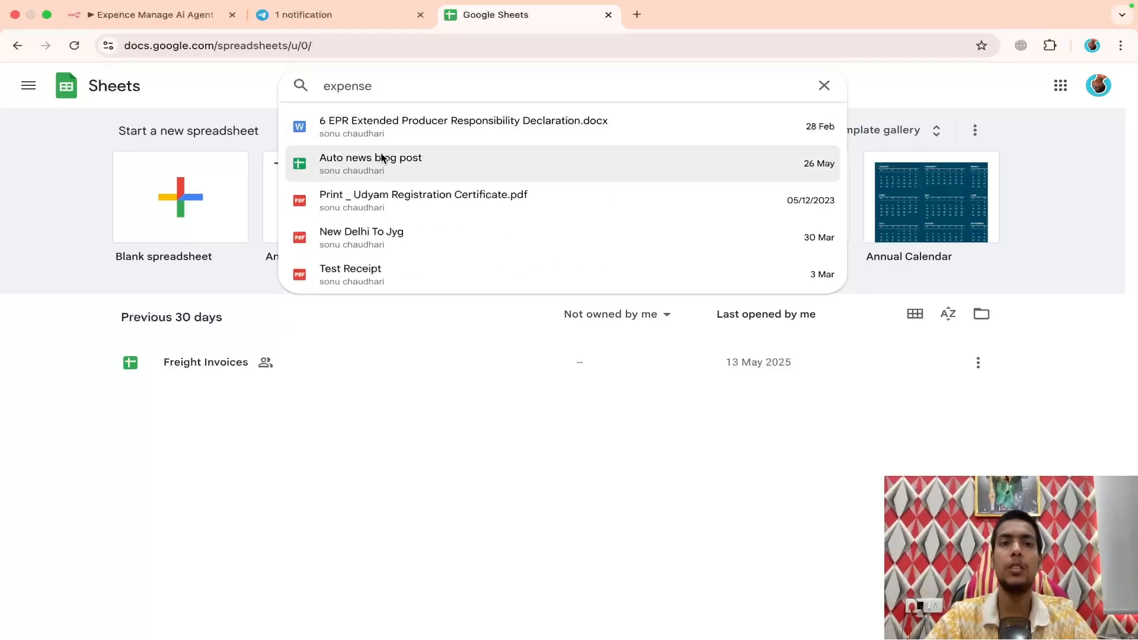
{"action": "key", "text": "BackSpace"}
{"action": "left_click", "coordinate": [424, 112]}
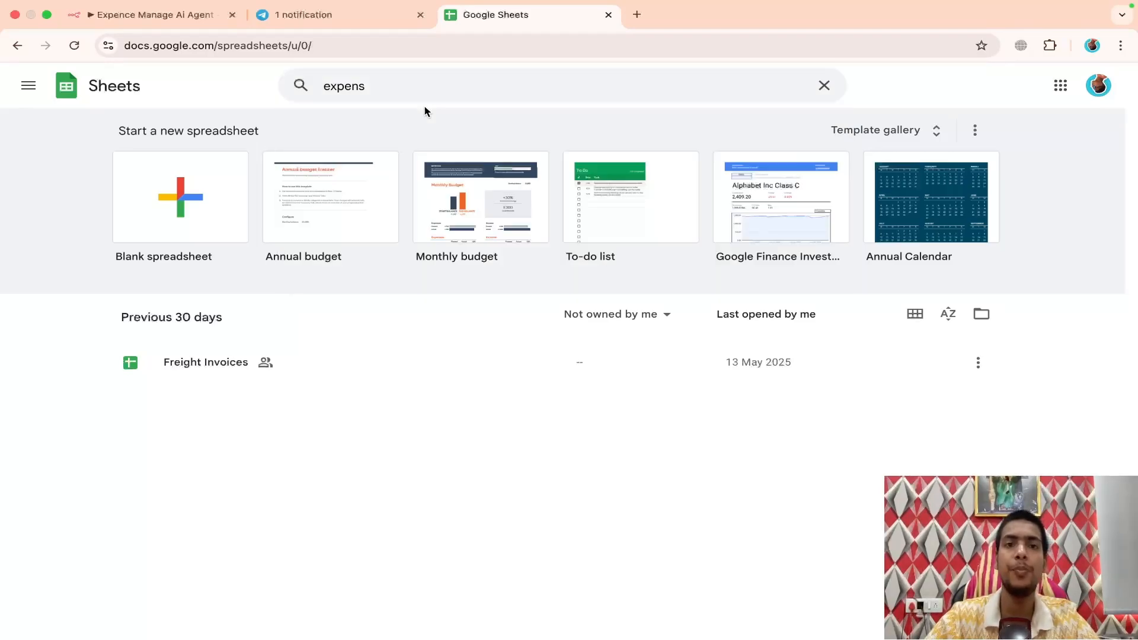
{"action": "left_click", "coordinate": [408, 92]}
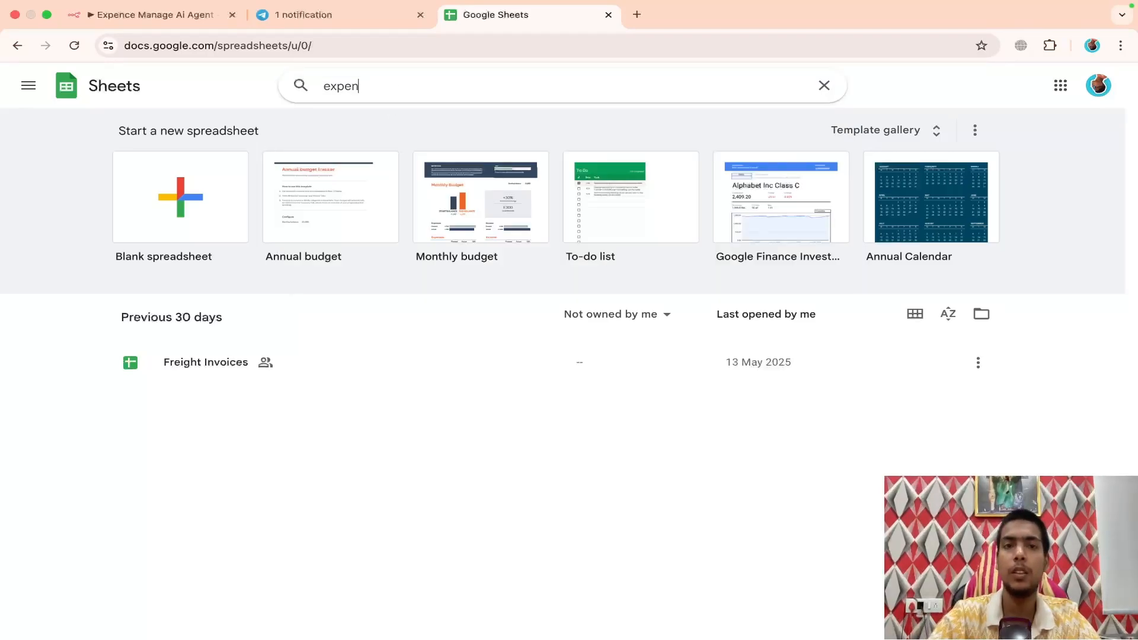
{"action": "left_click", "coordinate": [375, 113]}
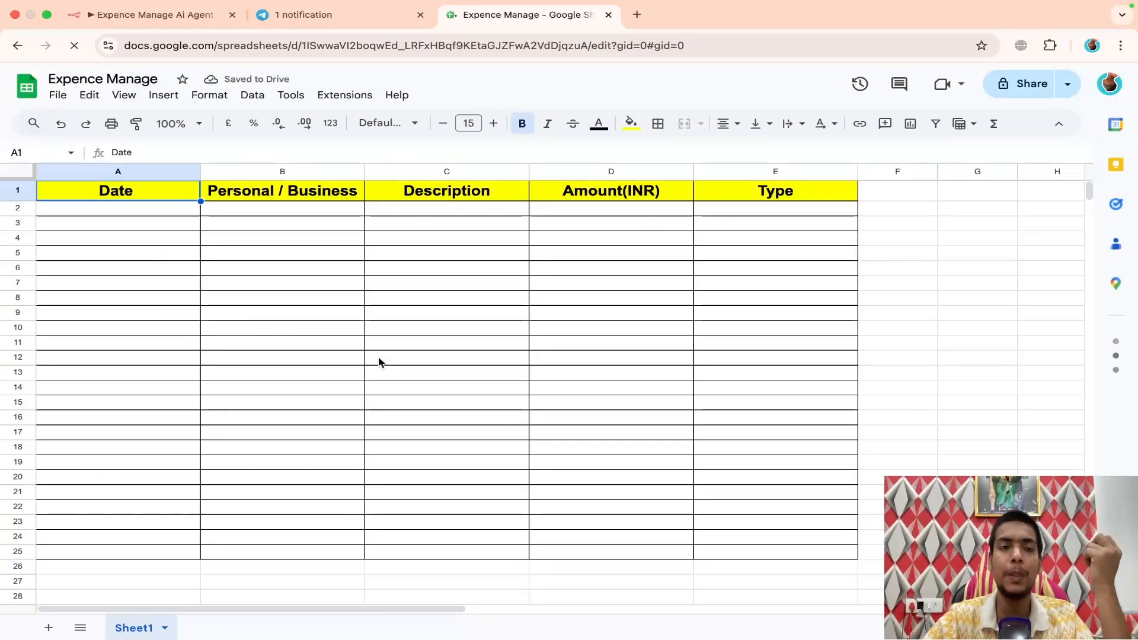
- Examine the Expence Manage sheet's header row from Date to Type and the entry rows in A2:E24
{"action": "left_click", "coordinate": [379, 362]}
{"action": "left_click", "coordinate": [409, 191]}
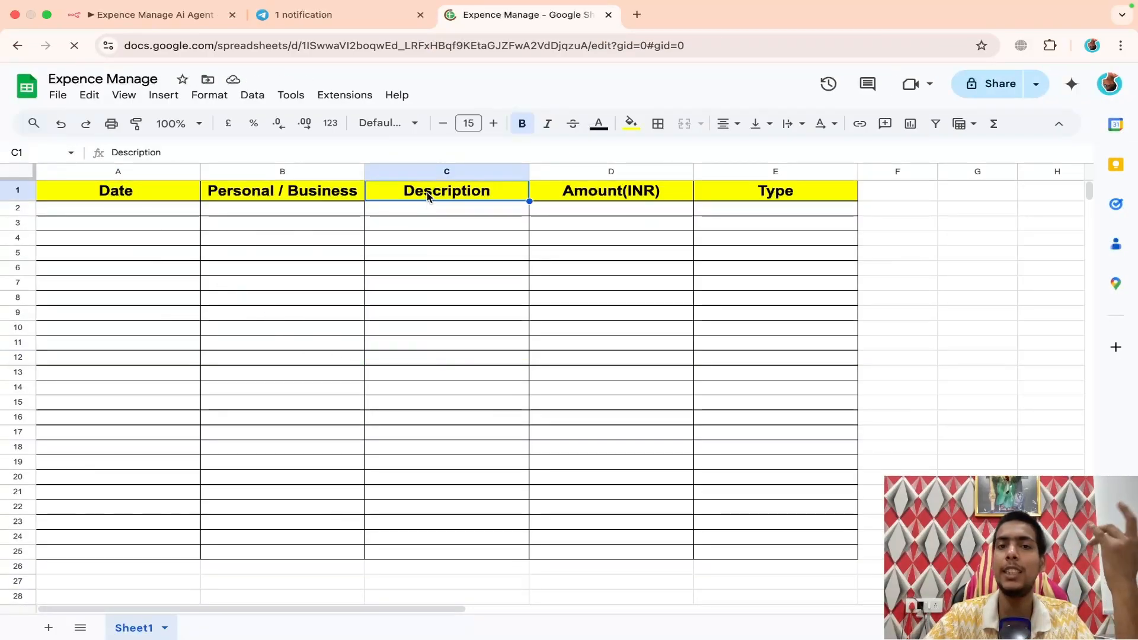
{"action": "left_click", "coordinate": [650, 211]}
{"action": "left_click", "coordinate": [783, 195]}
{"action": "left_click", "coordinate": [501, 320]}
{"action": "left_click_drag", "start_coordinate": [118, 190], "coordinate": [788, 196]}
{"action": "left_click", "coordinate": [554, 328]}
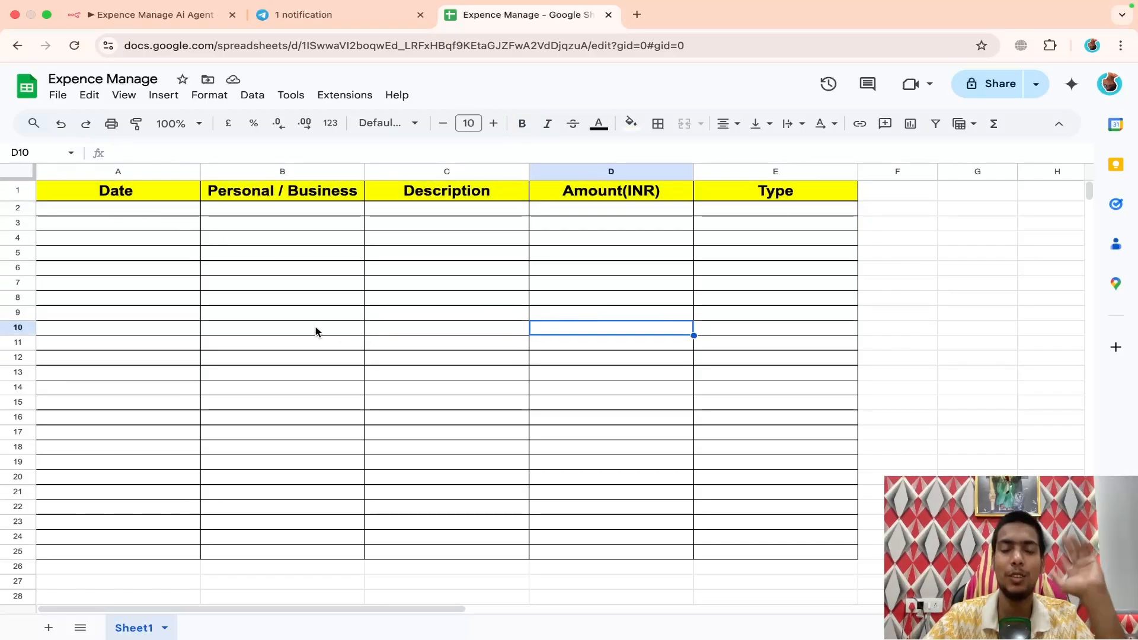
{"action": "left_click_drag", "start_coordinate": [155, 219], "coordinate": [759, 541]}
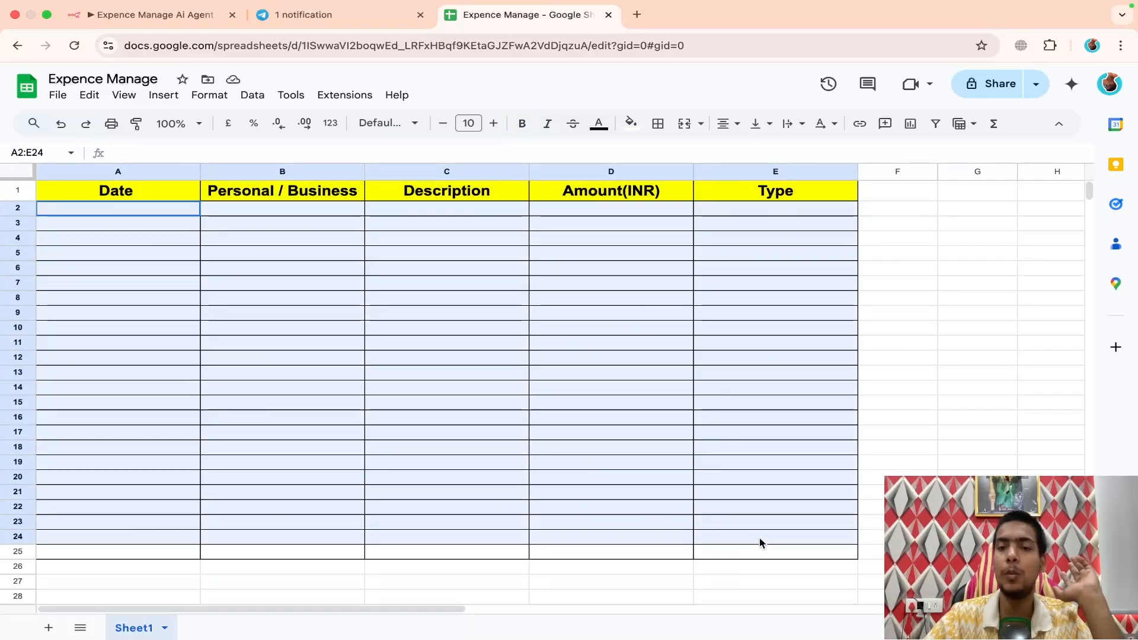
- Reload the Expence Manage spreadsheet and review the expense Manage bot chat in Telegram
{"action": "left_click", "coordinate": [948, 453]}
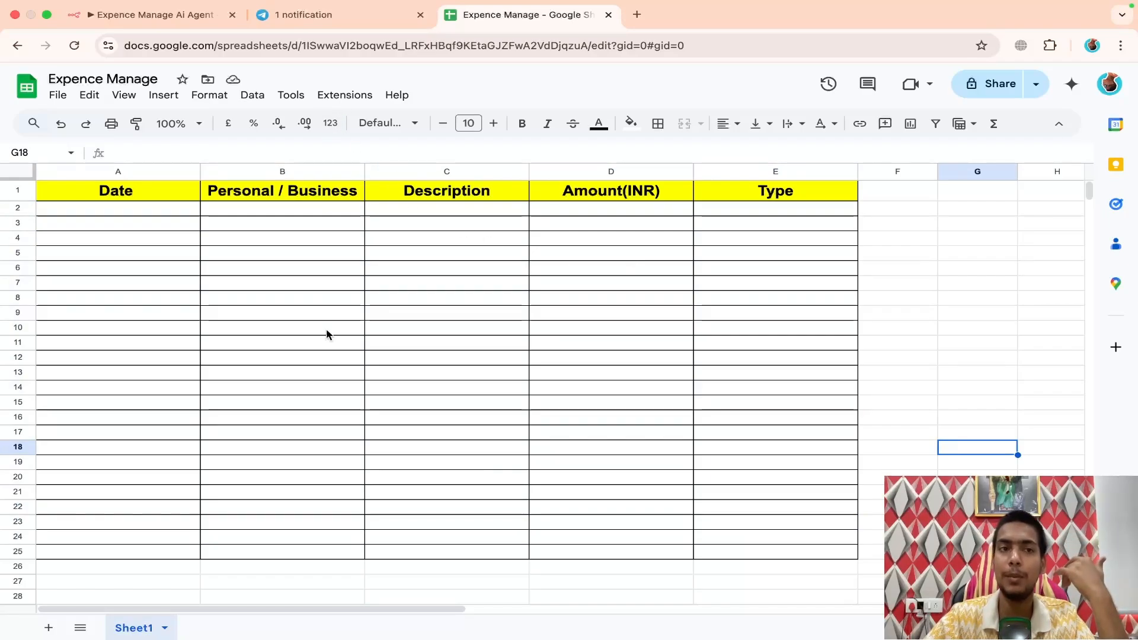
{"action": "left_click", "coordinate": [74, 45]}
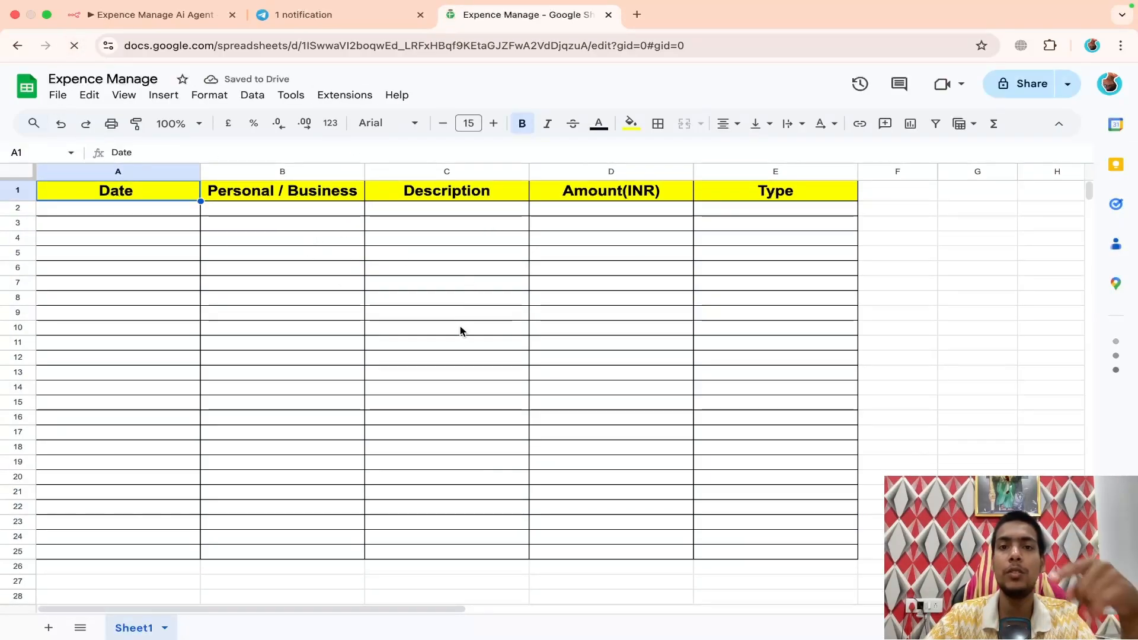
{"action": "left_click", "coordinate": [953, 427]}
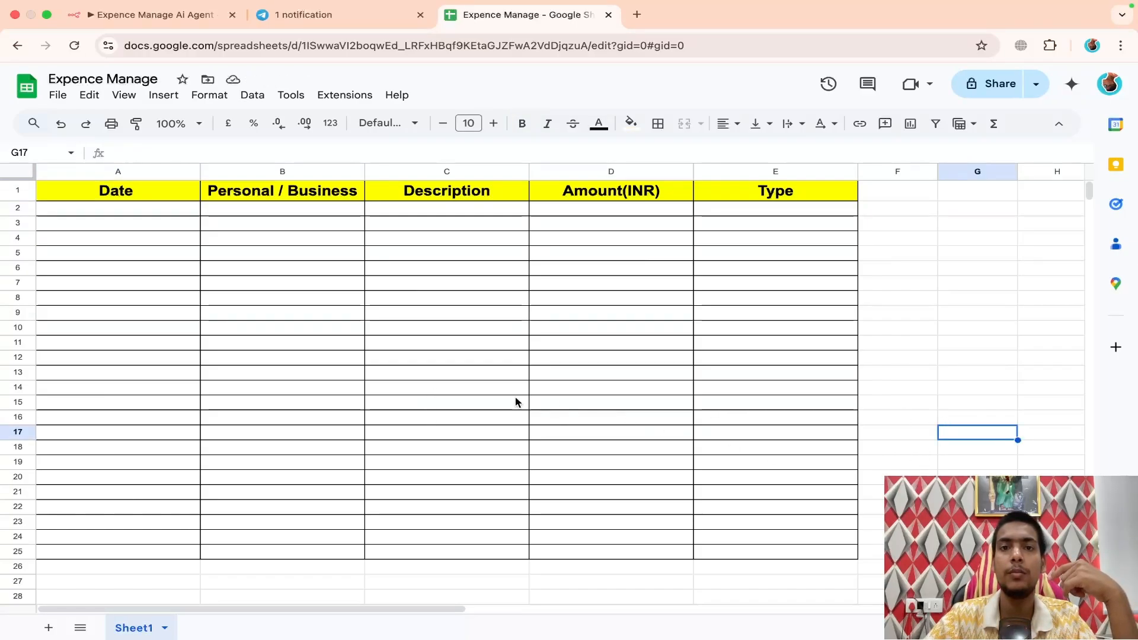
{"action": "left_click", "coordinate": [341, 16]}
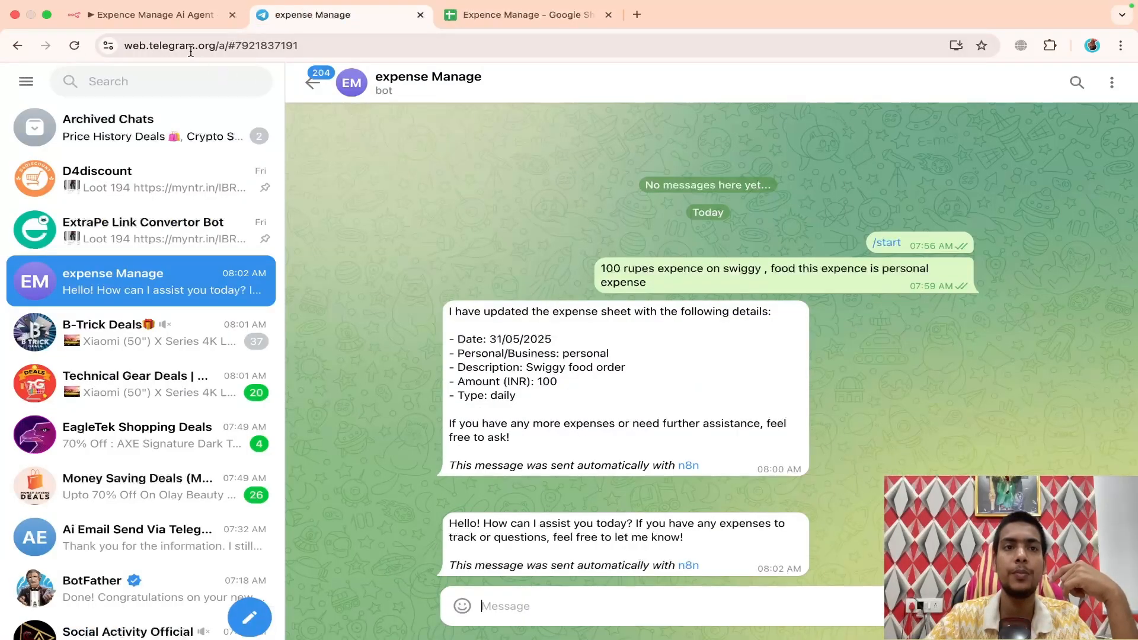
- Return to the n8n workflow and add a Google Sheets Tool to the AI Agent with the Sonudeskt Google Sheet credential
{"action": "left_click", "coordinate": [159, 22]}
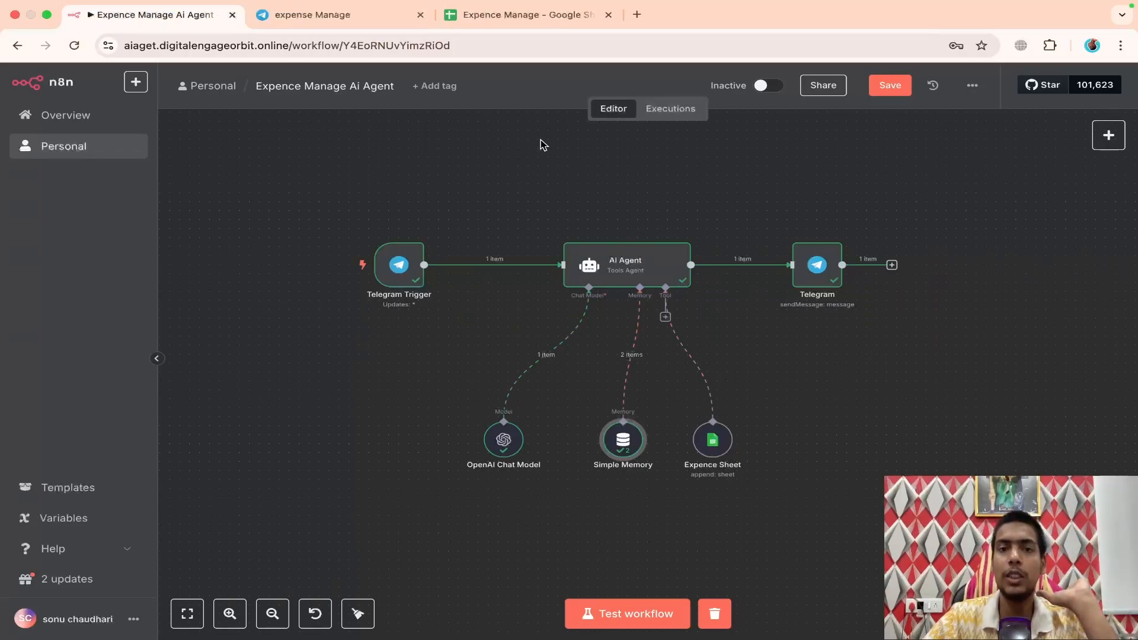
{"action": "left_click", "coordinate": [666, 319]}
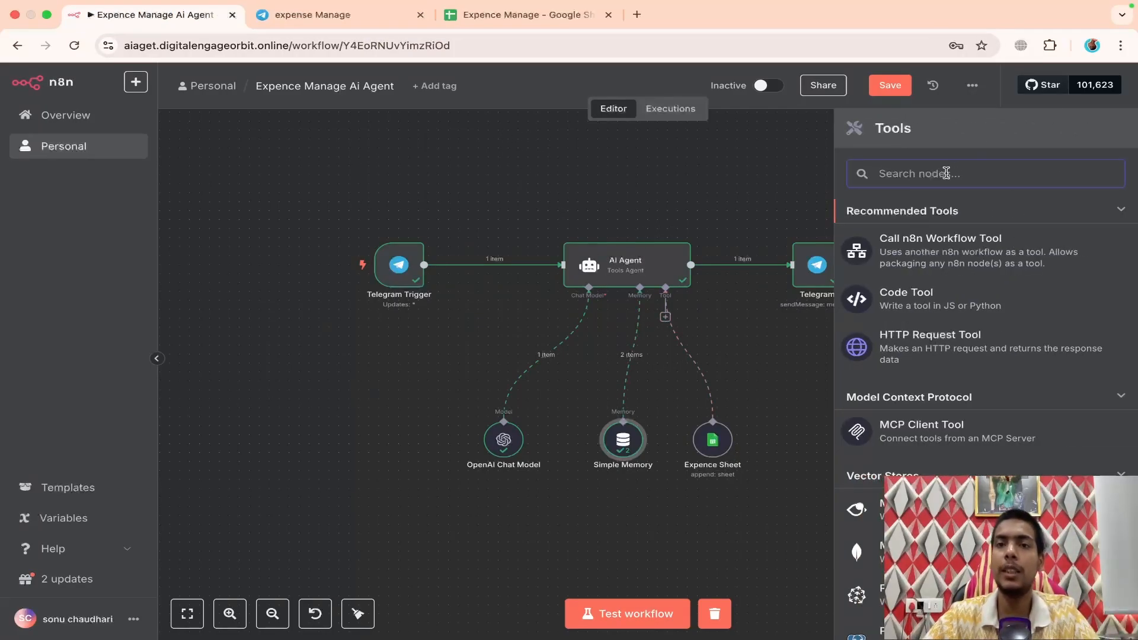
{"action": "type", "text": "google sheet"}
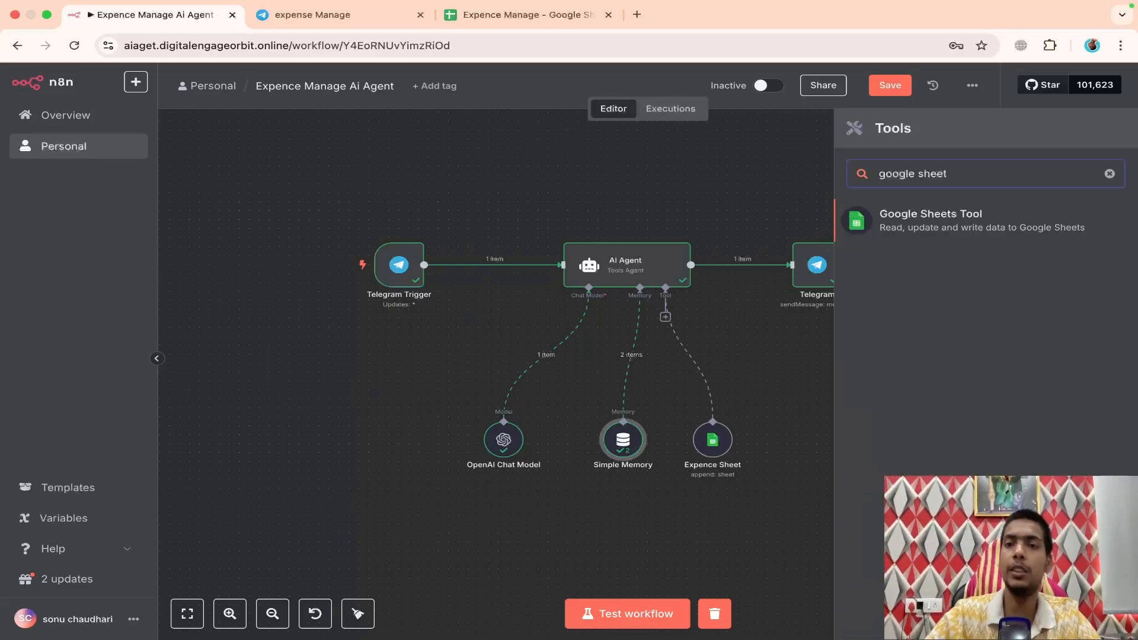
{"action": "left_click", "coordinate": [1004, 208]}
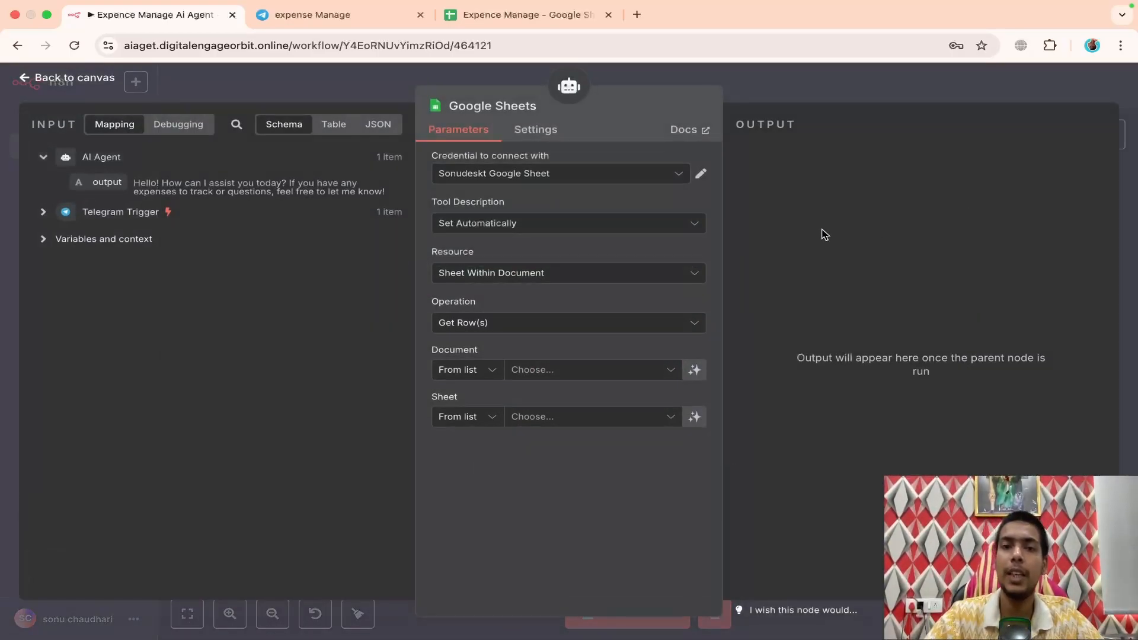
{"action": "left_click", "coordinate": [605, 178]}
{"action": "left_click", "coordinate": [546, 249]}
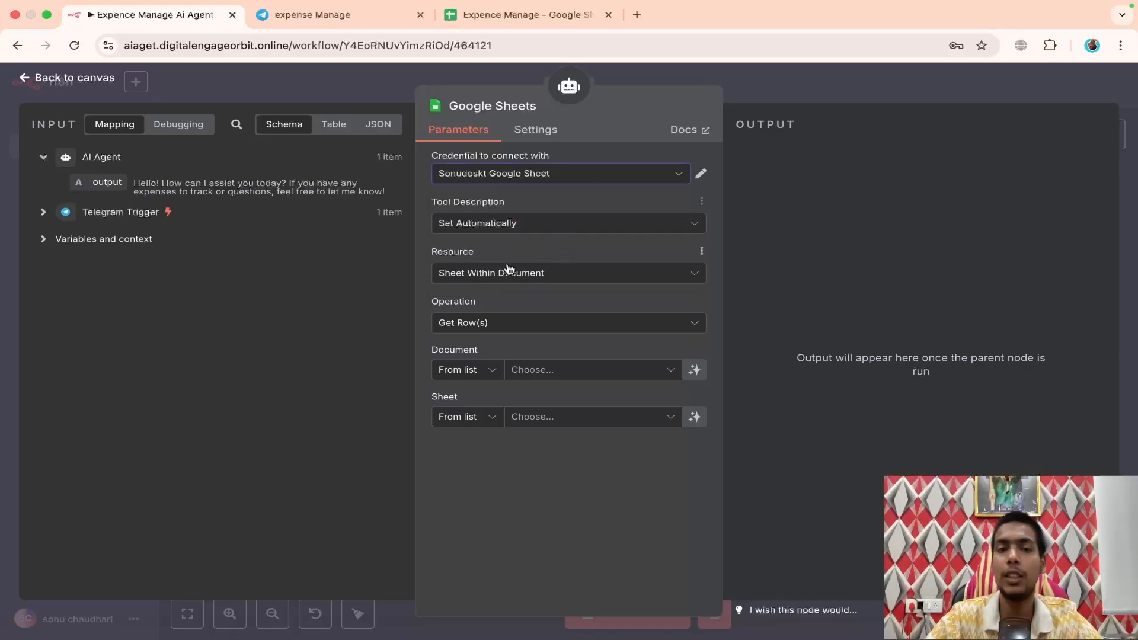
- Set the Google Sheets node's operation to Append Row, targeting Sheet1 of the Expence Manage document
{"action": "left_click", "coordinate": [513, 325]}
{"action": "scroll", "coordinate": [501, 436], "scroll_direction": "up", "scroll_amount": 2}
{"action": "left_click", "coordinate": [501, 408]}
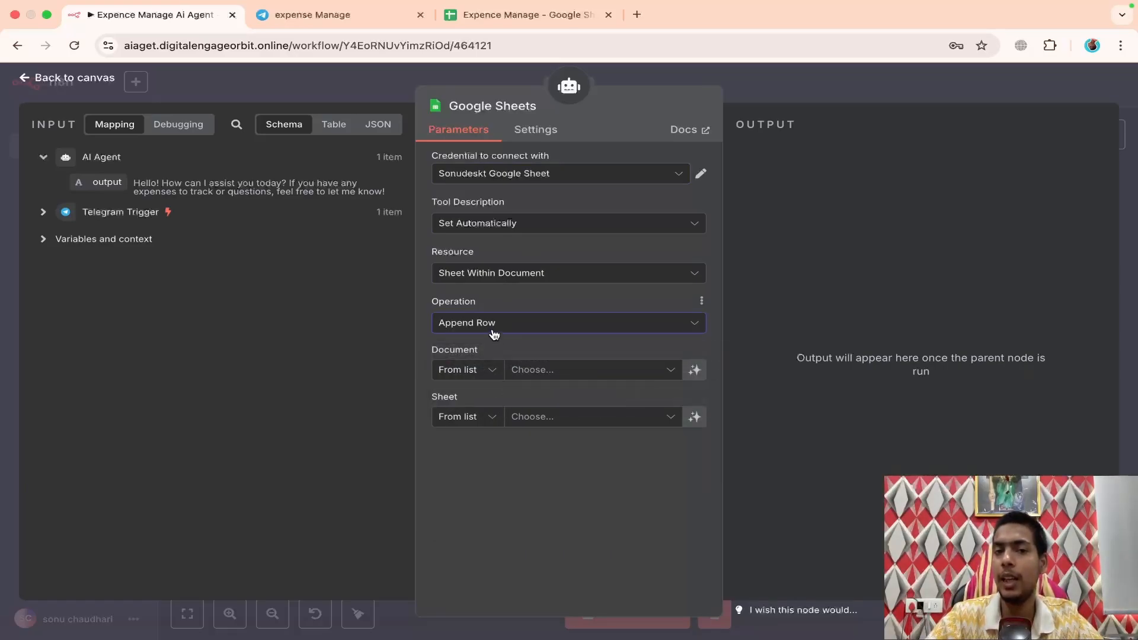
{"action": "left_click", "coordinate": [571, 378]}
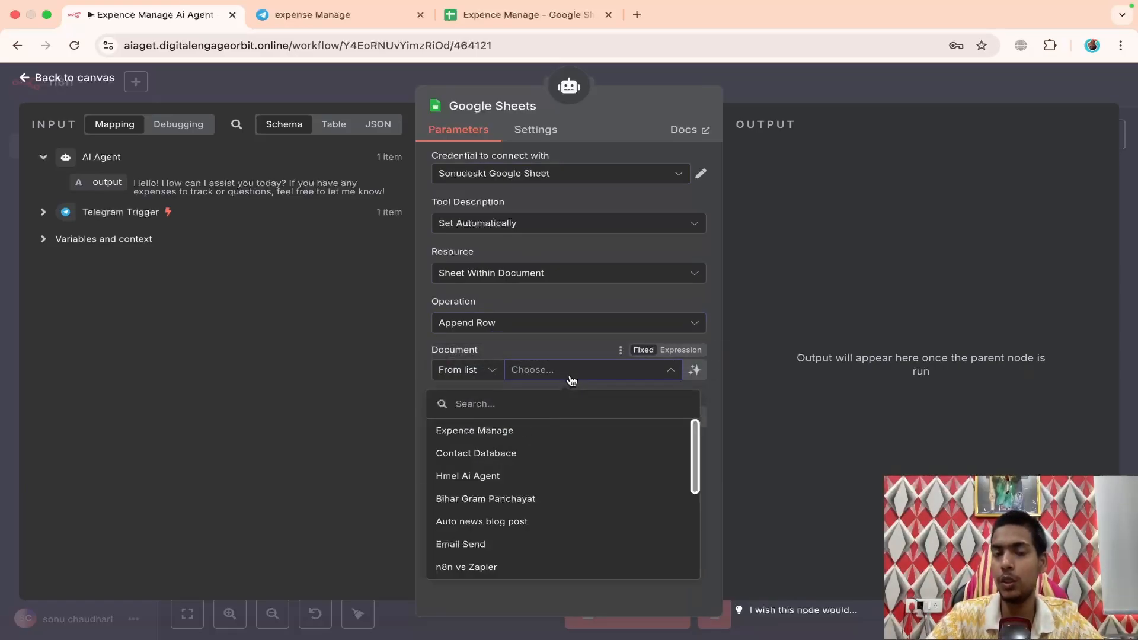
{"action": "left_click", "coordinate": [449, 431]}
{"action": "left_click", "coordinate": [555, 416]}
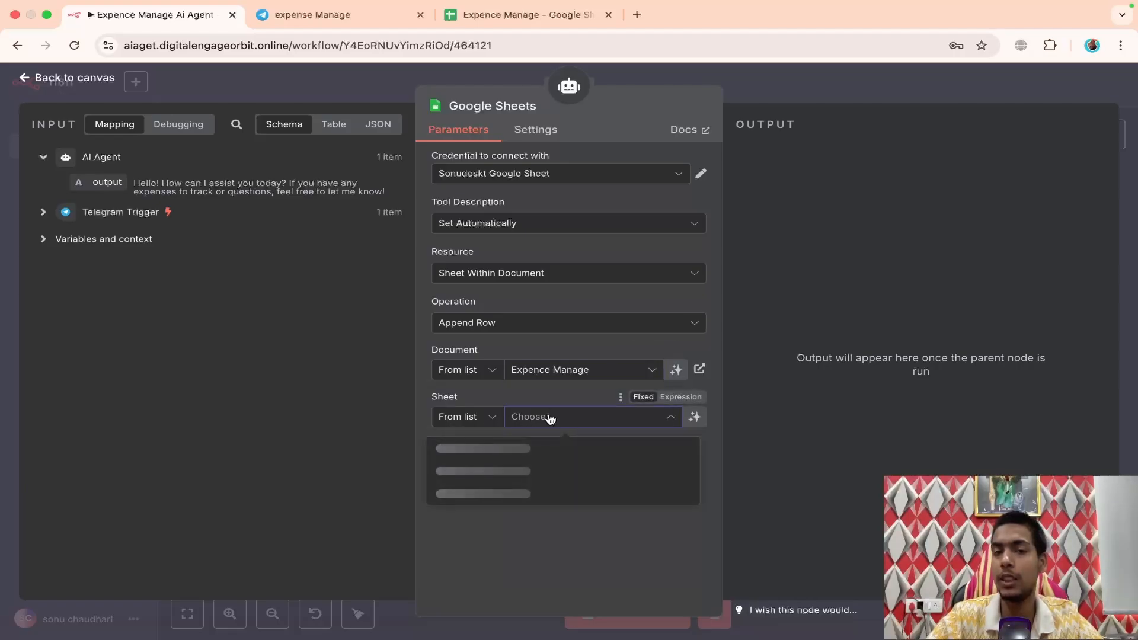
{"action": "left_click", "coordinate": [454, 450]}
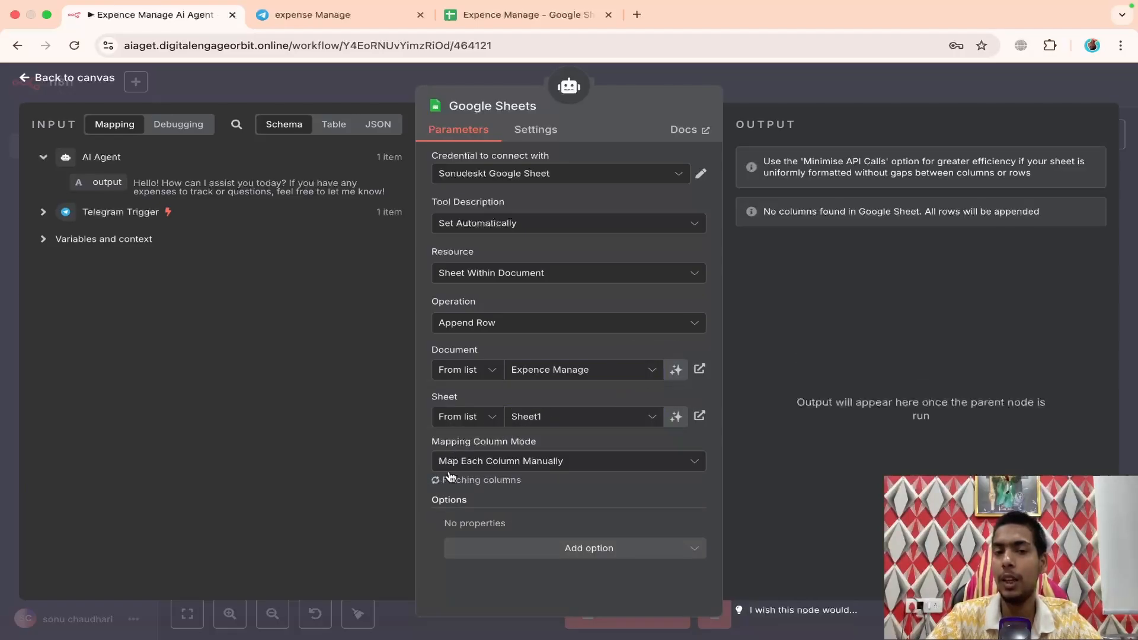
- Let the model define the Google Sheets node's Date, Personal / Business, Description, Amount(INR) and Type values, and move the node beside Expence Sheet
{"action": "scroll", "coordinate": [593, 362], "scroll_direction": "down", "scroll_amount": 5}
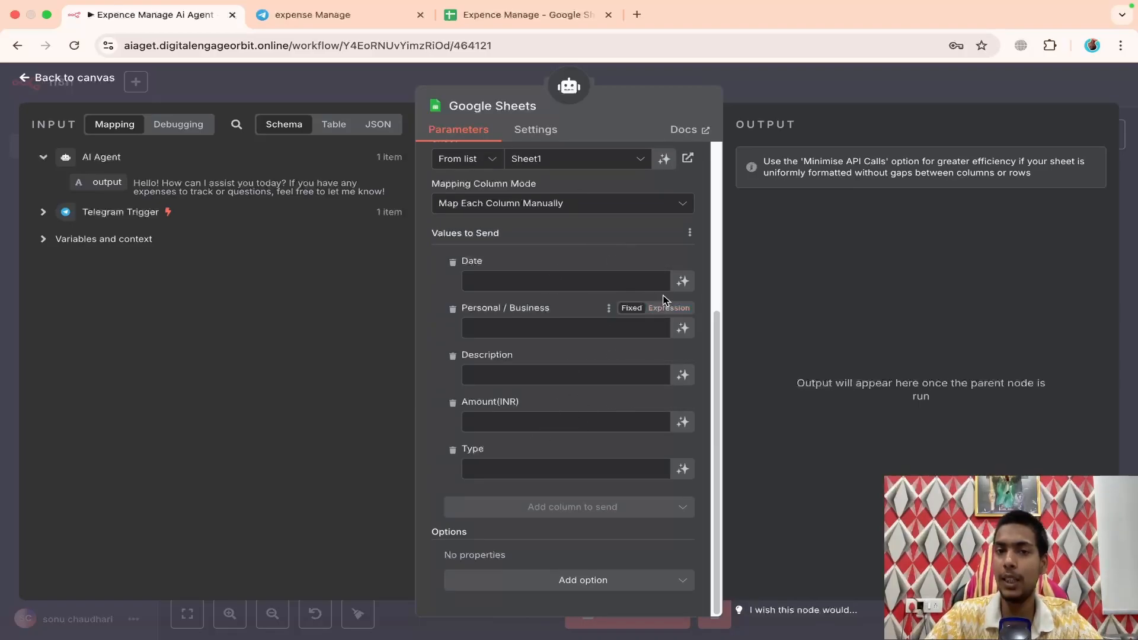
{"action": "left_click", "coordinate": [684, 282]}
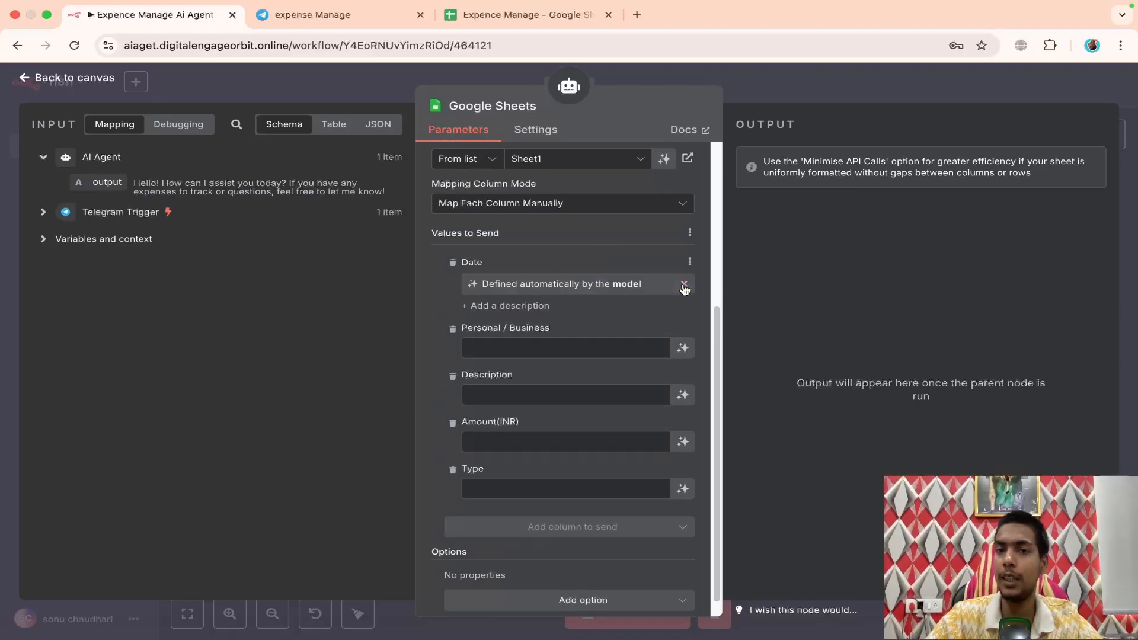
{"action": "left_click", "coordinate": [680, 351]}
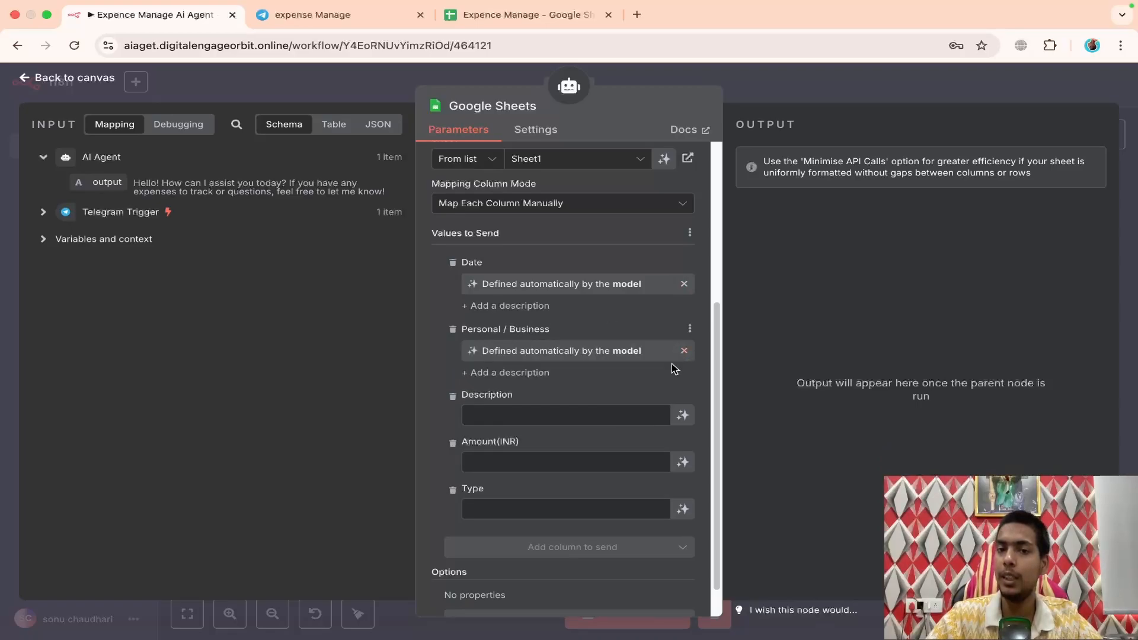
{"action": "left_click", "coordinate": [684, 418]}
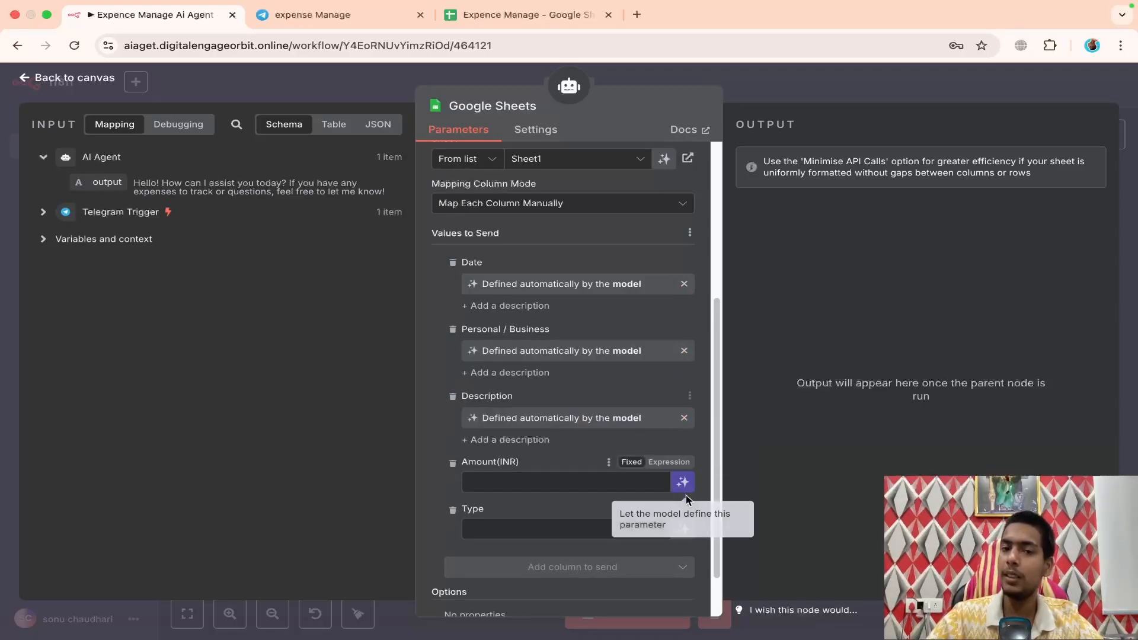
{"action": "left_click", "coordinate": [683, 485]}
{"action": "left_click", "coordinate": [683, 552]}
{"action": "scroll", "coordinate": [617, 491], "scroll_direction": "down", "scroll_amount": 2}
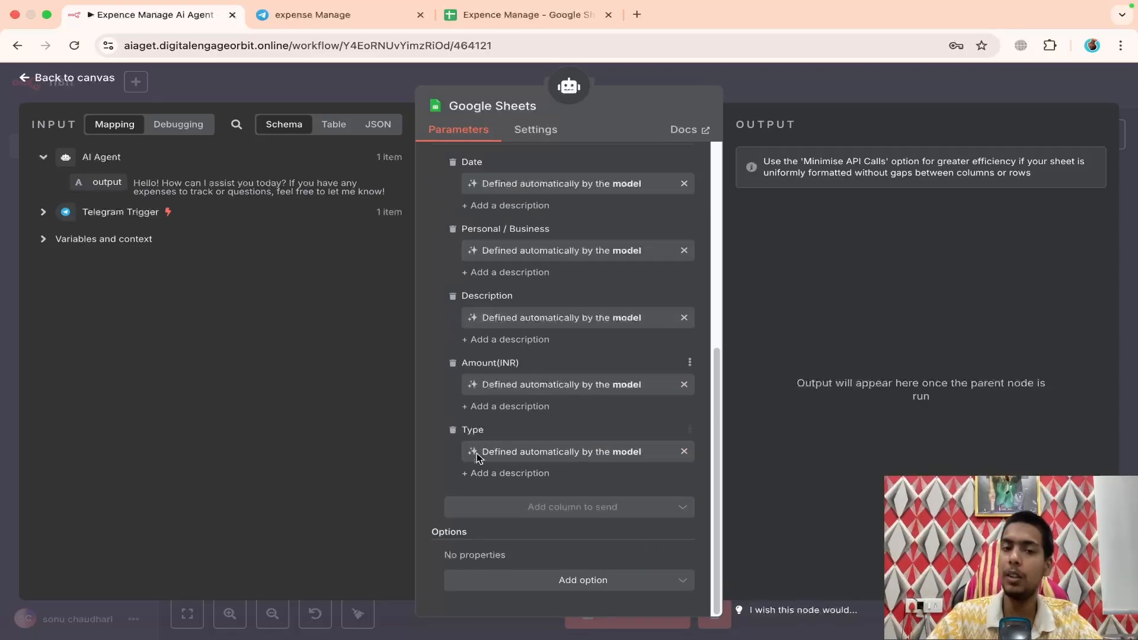
{"action": "scroll", "coordinate": [477, 373], "scroll_direction": "up", "scroll_amount": 4}
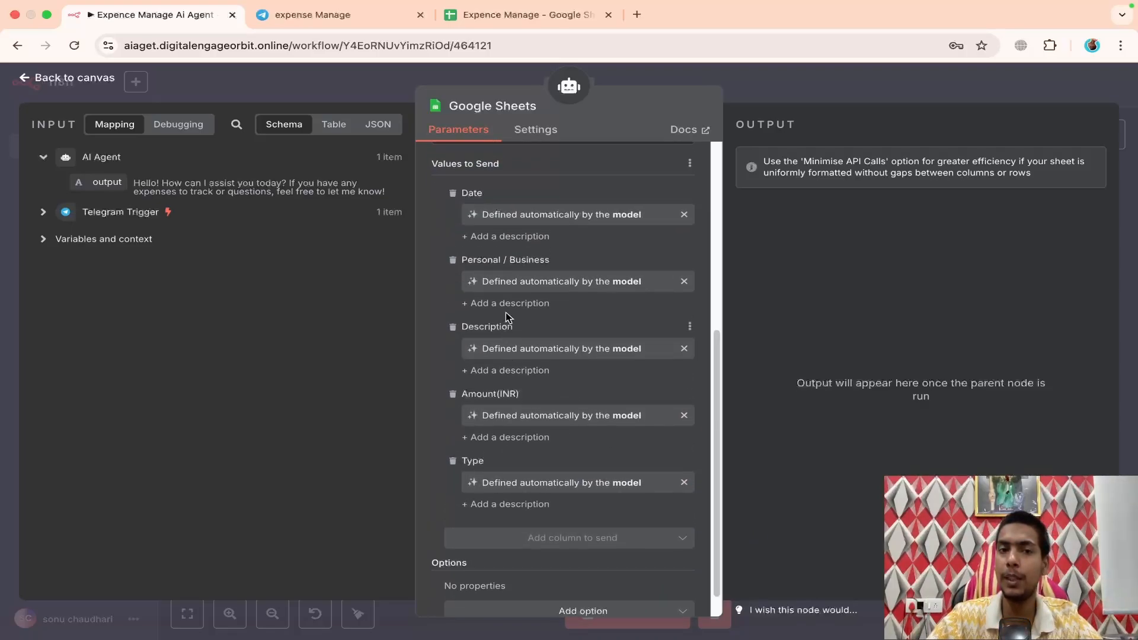
{"action": "scroll", "coordinate": [534, 331], "scroll_direction": "up", "scroll_amount": 4}
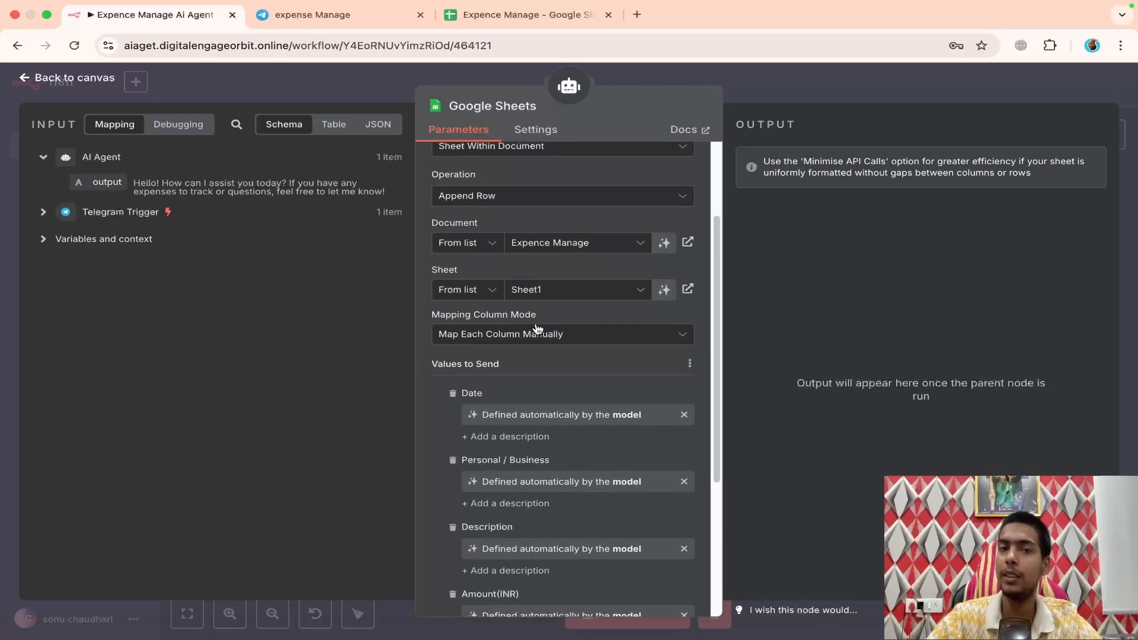
{"action": "left_click", "coordinate": [770, 86]}
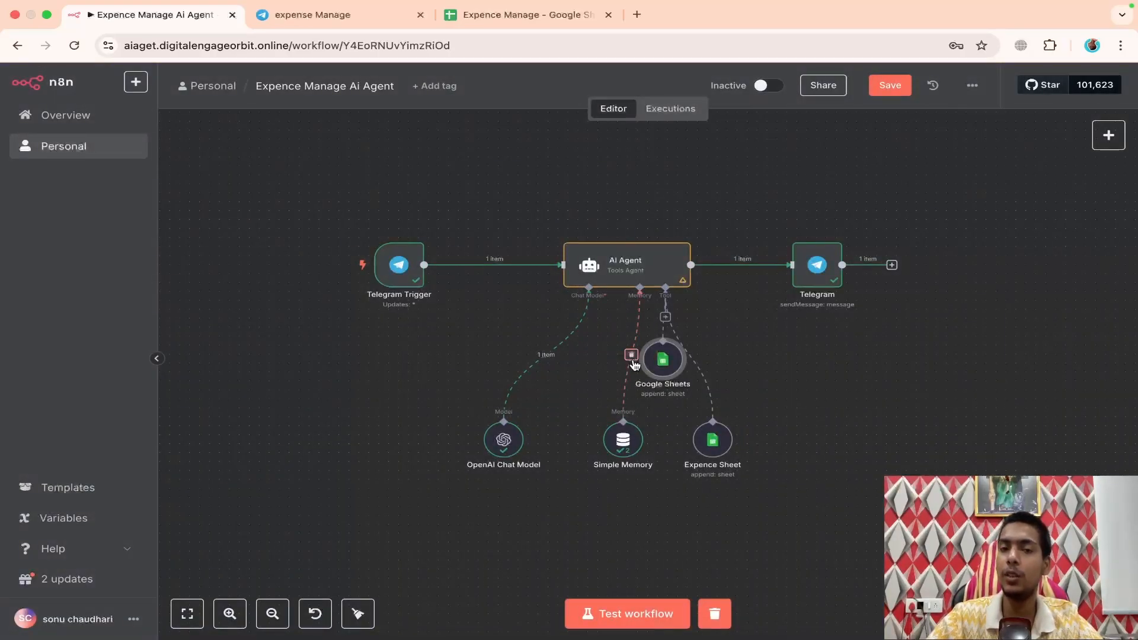
{"action": "left_click_drag", "start_coordinate": [662, 374], "coordinate": [862, 454]}
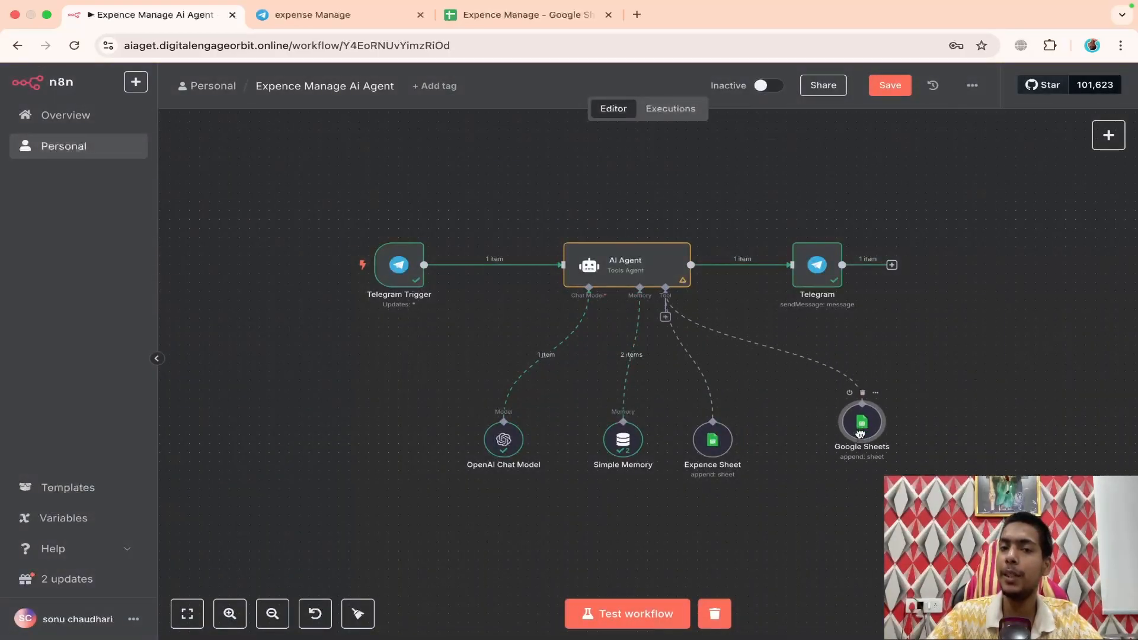
- Review the Expence Sheet node's document, sheet and column value settings, and return to the canvas
{"action": "double_click", "coordinate": [713, 442]}
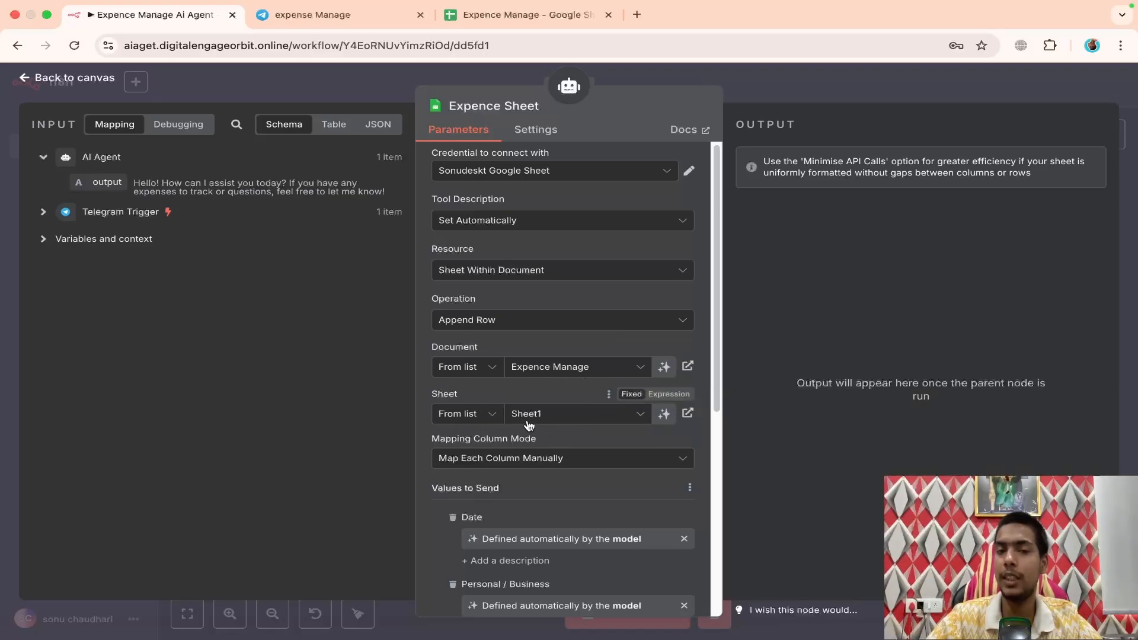
{"action": "scroll", "coordinate": [610, 315], "scroll_direction": "down", "scroll_amount": 6}
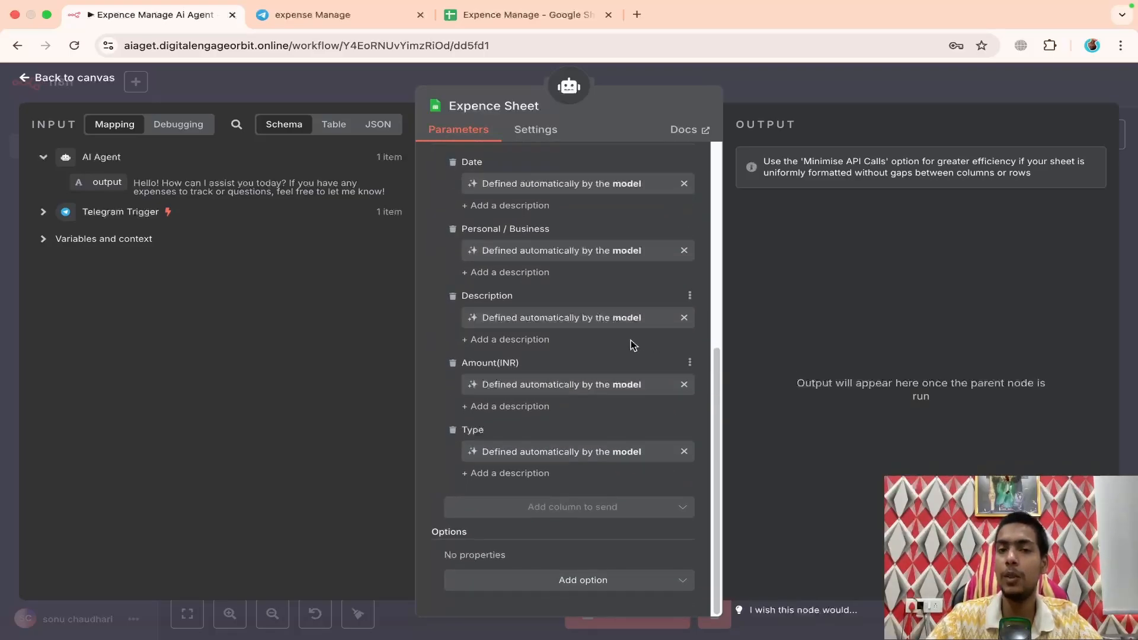
{"action": "scroll", "coordinate": [569, 268], "scroll_direction": "up", "scroll_amount": 6}
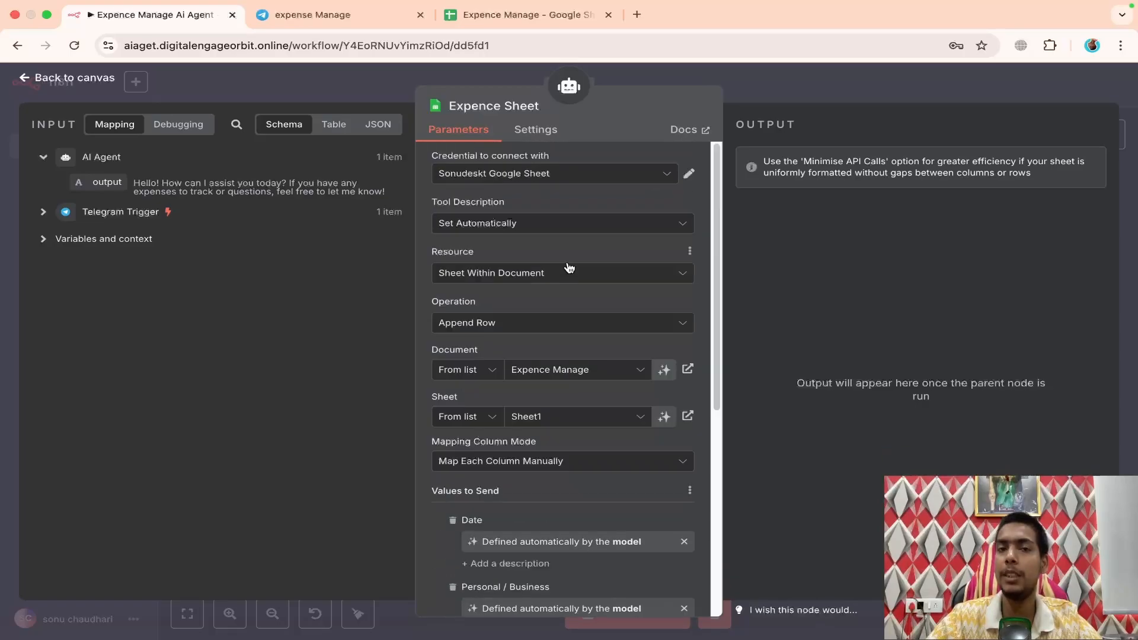
{"action": "left_click", "coordinate": [777, 74]}
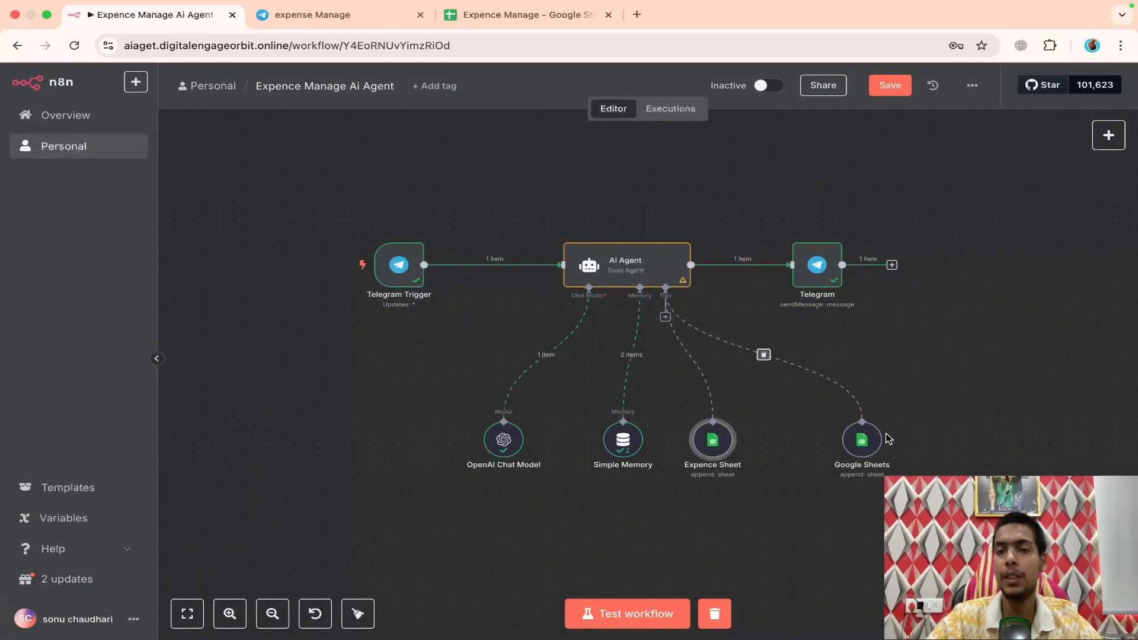
- Delete the duplicate Google Sheets node and save the workflow
{"action": "left_click", "coordinate": [863, 411]}
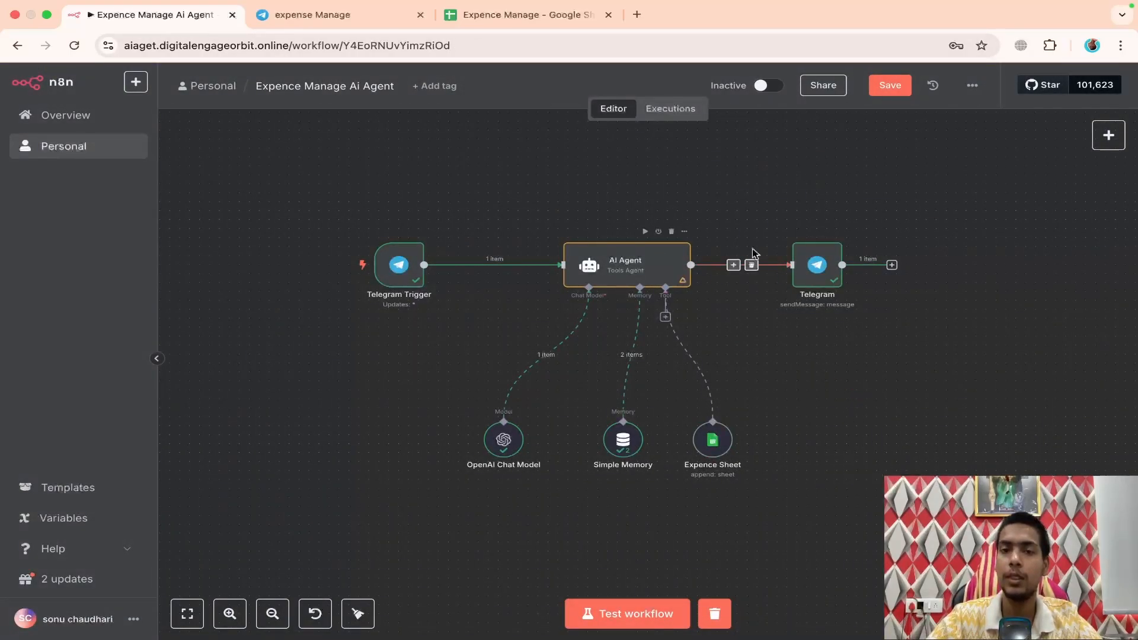
{"action": "left_click", "coordinate": [889, 86]}
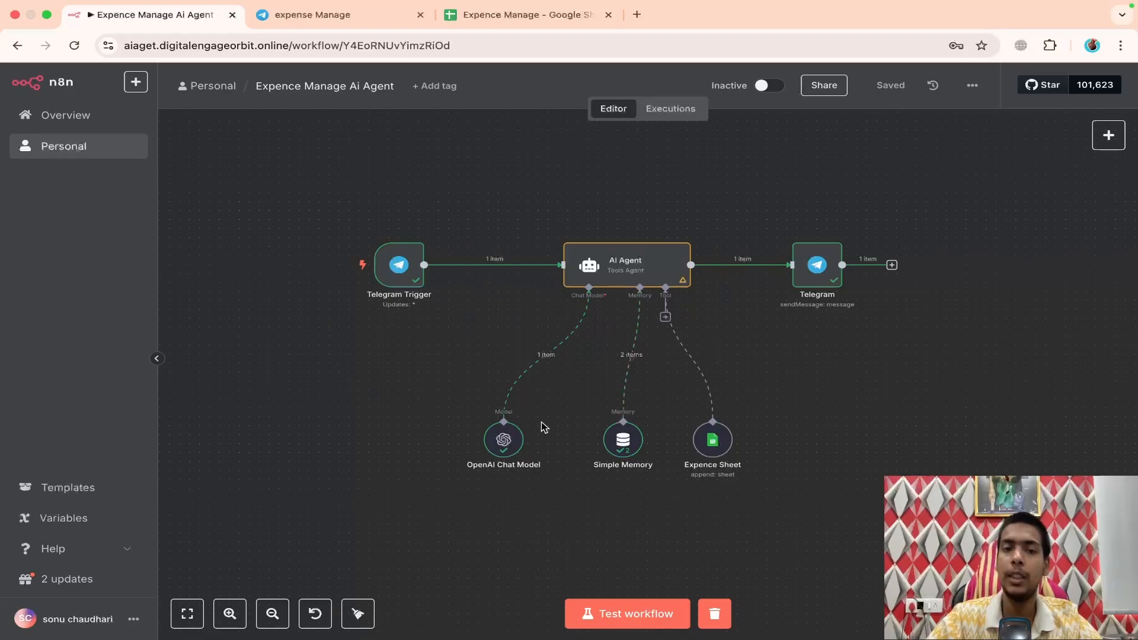
- Disconnect the existing OpenAI Chat Model from the AI Agent and add a new OpenAI Chat Model node in its place
{"action": "mouse_move", "coordinate": [578, 338]}
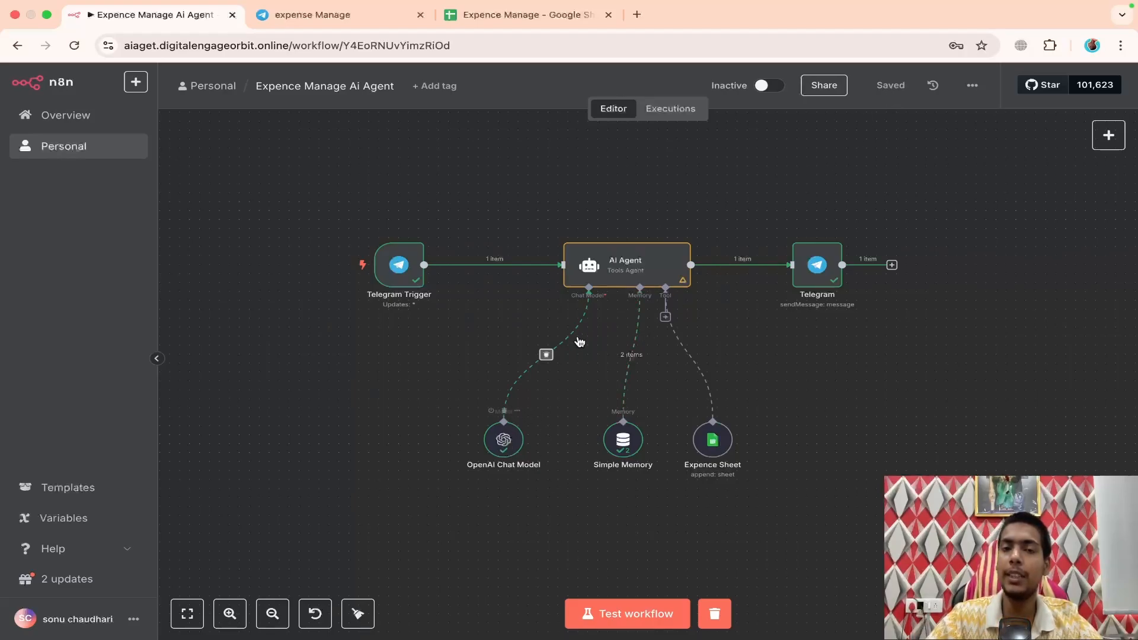
{"action": "left_click", "coordinate": [547, 354]}
{"action": "left_click", "coordinate": [589, 317]}
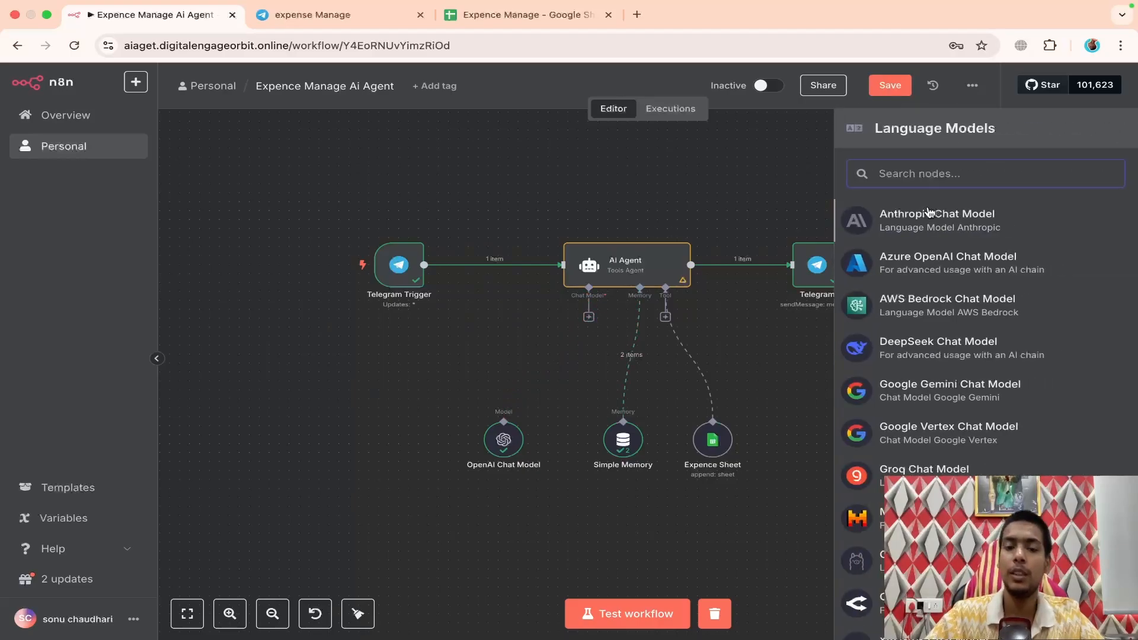
{"action": "type", "text": "open"}
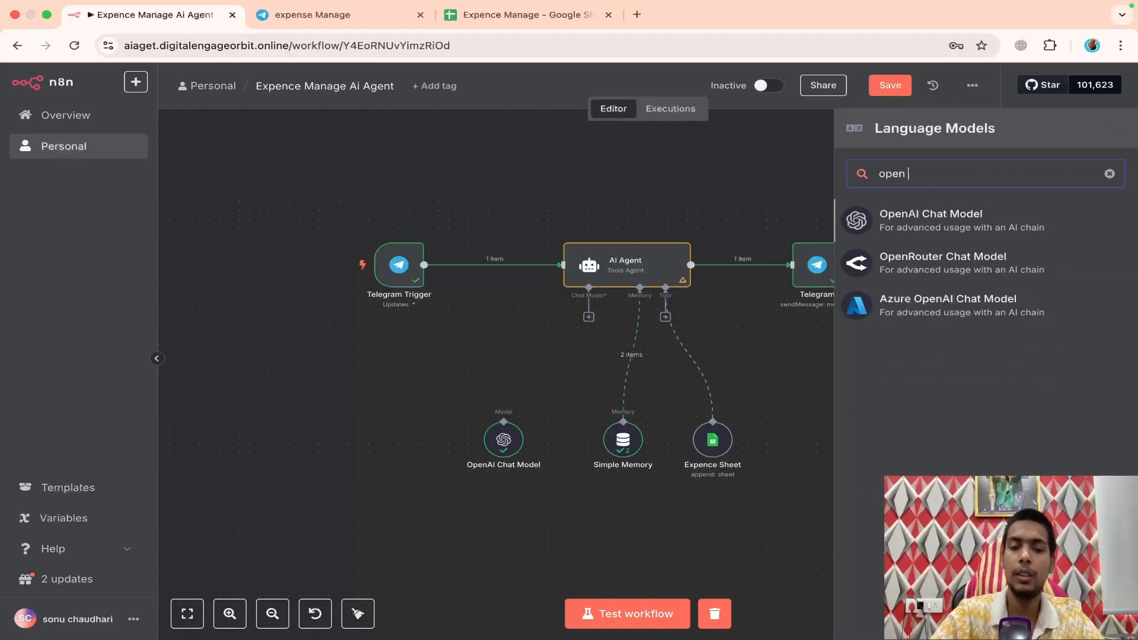
{"action": "type", "text": " ai"}
{"action": "key", "text": "BackSpace"}
{"action": "key", "text": "BackSpace"}
{"action": "key", "text": "BackSpace"}
{"action": "key", "text": "BackSpace"}
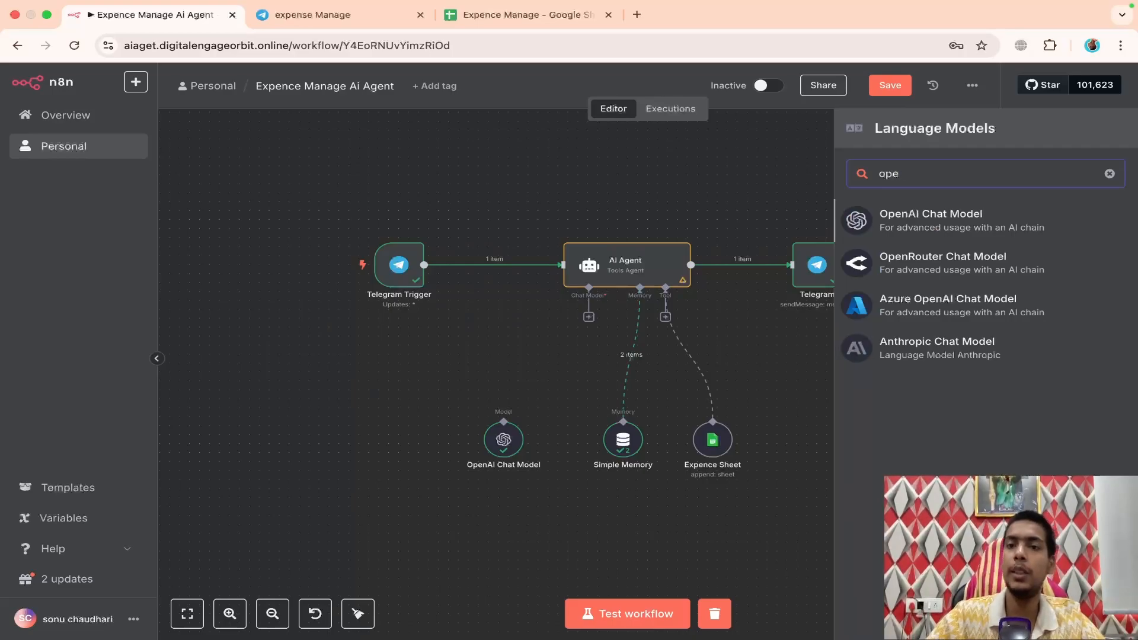
{"action": "left_click", "coordinate": [1000, 226]}
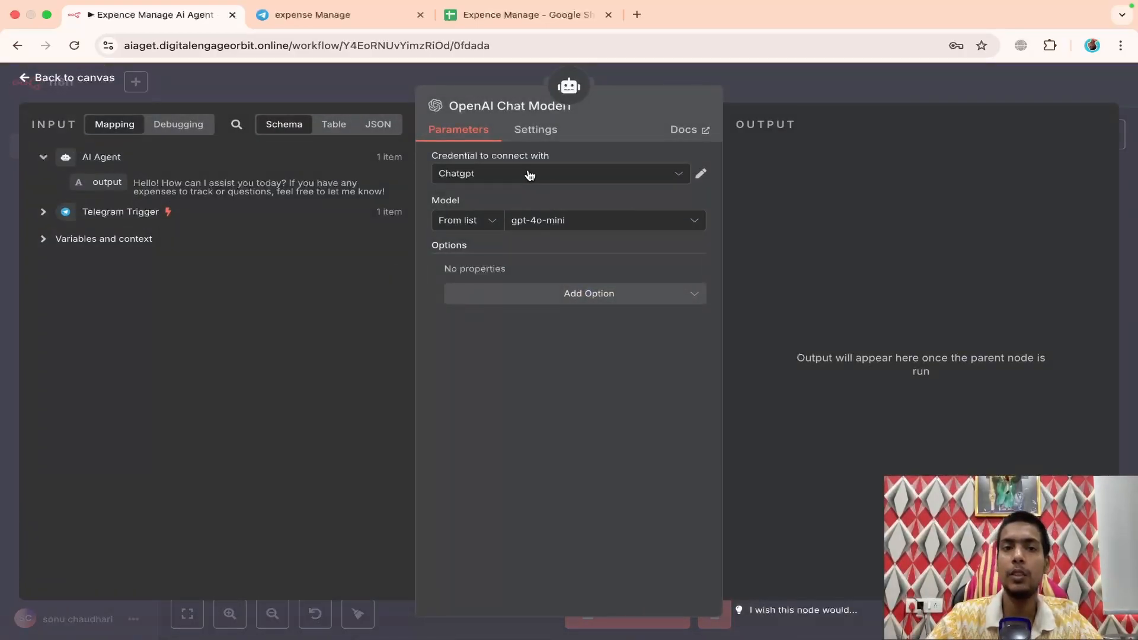
- Check the credential choices of the new OpenAI Chat Model node, keeping Chatgpt
{"action": "left_click", "coordinate": [529, 174]}
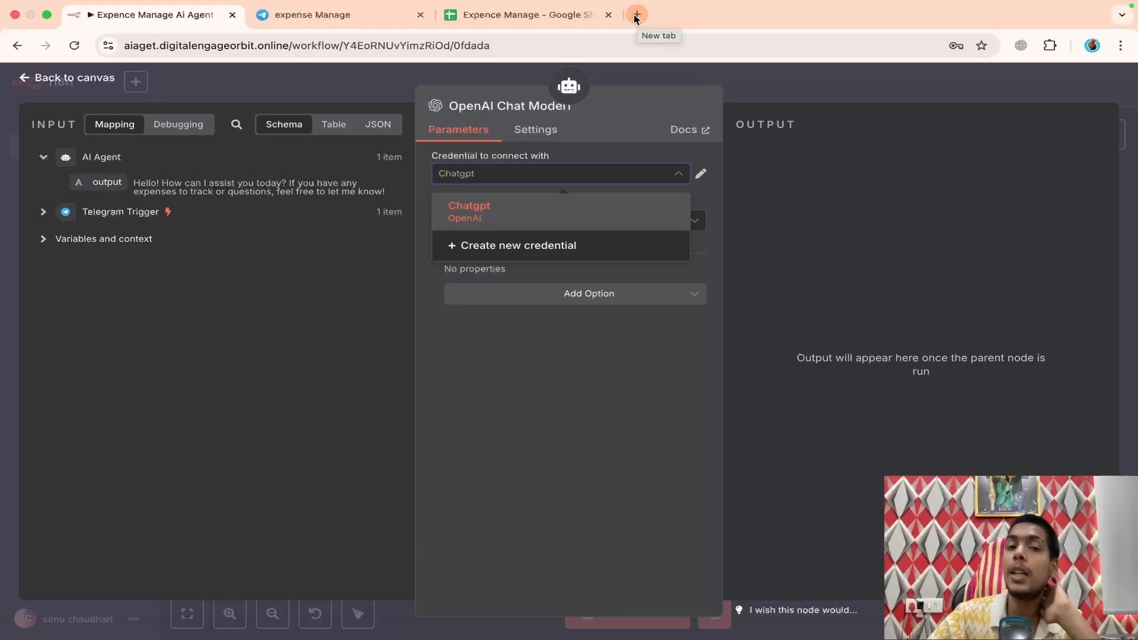
{"action": "left_click", "coordinate": [610, 159]}
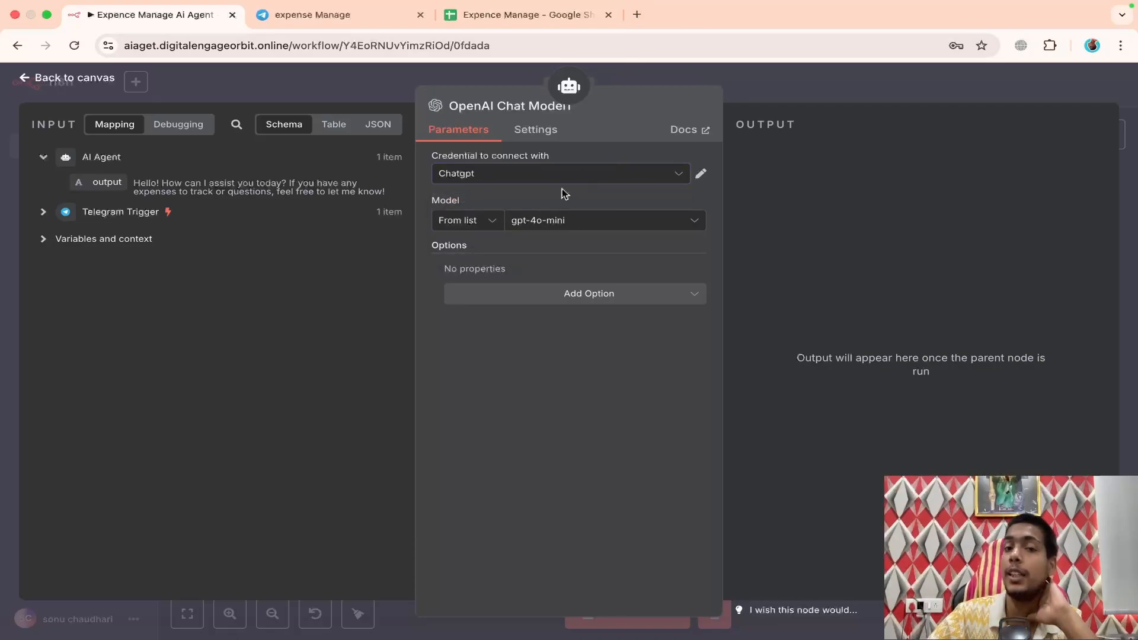
- Check the model choices of the new OpenAI Chat Model node, keeping gpt-4o-mini, and return to the canvas
{"action": "left_click", "coordinate": [574, 221]}
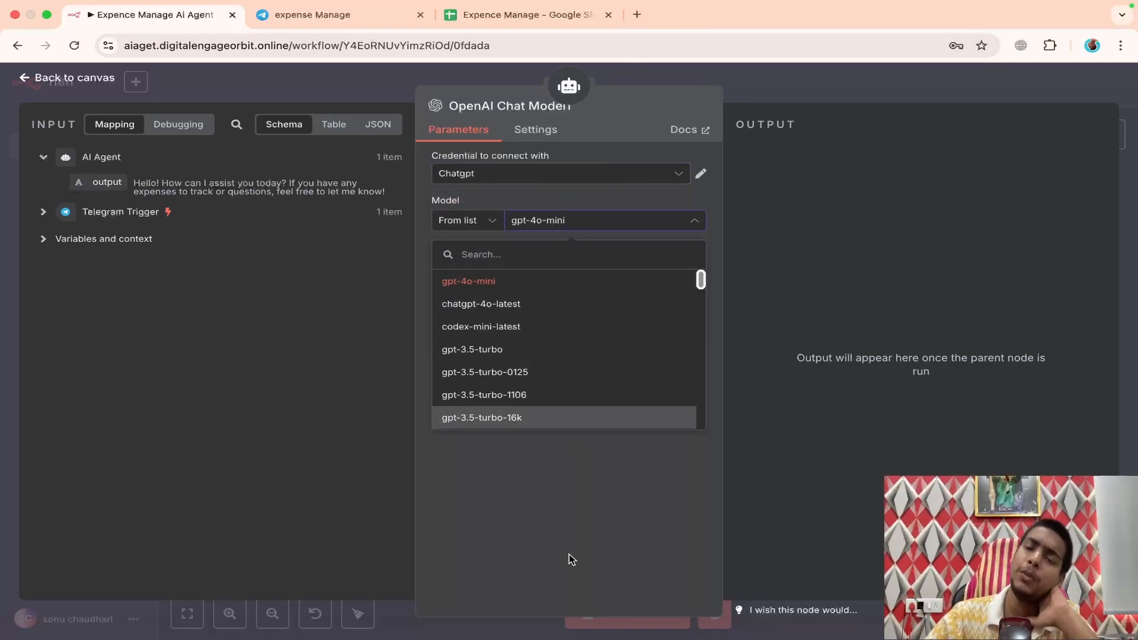
{"action": "left_click", "coordinate": [708, 221]}
{"action": "left_click", "coordinate": [754, 87]}
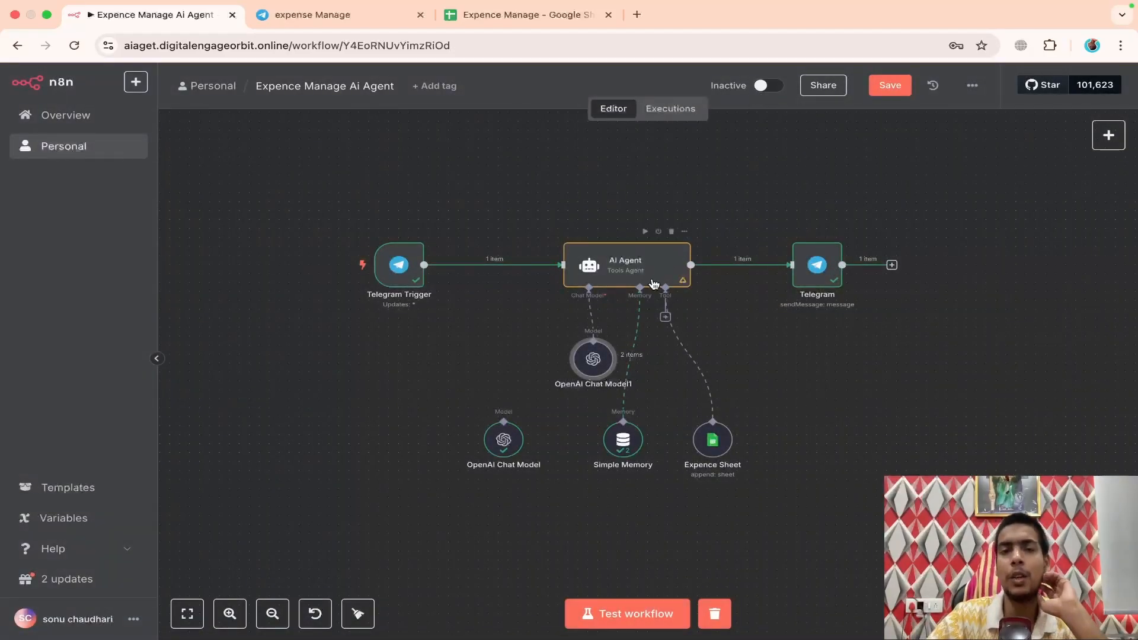
- Reconnect the original OpenAI Chat Model to the AI Agent in place of OpenAI Chat Model1, delete the duplicate, and save the workflow
{"action": "left_click_drag", "start_coordinate": [552, 368], "coordinate": [375, 466]}
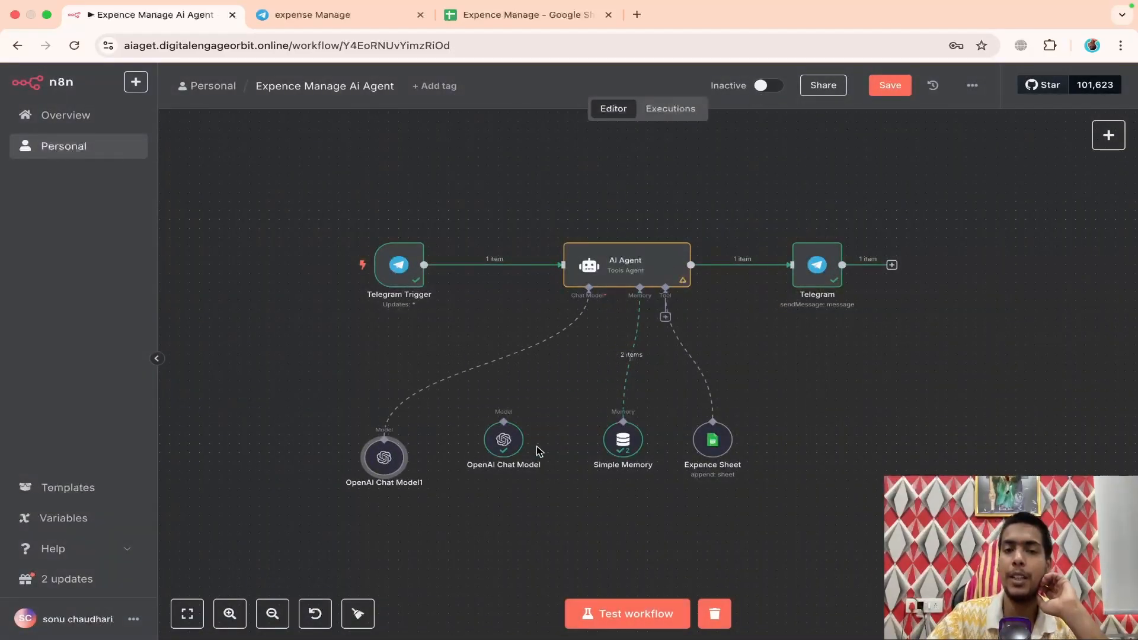
{"action": "left_click", "coordinate": [487, 363]}
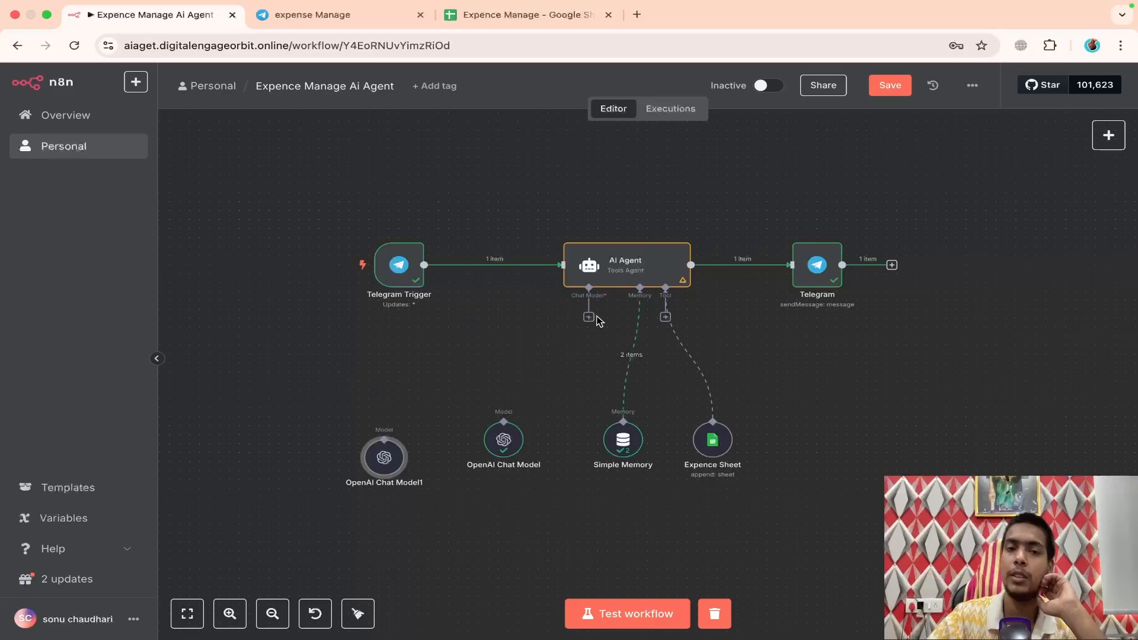
{"action": "left_click_drag", "start_coordinate": [582, 326], "coordinate": [503, 422]}
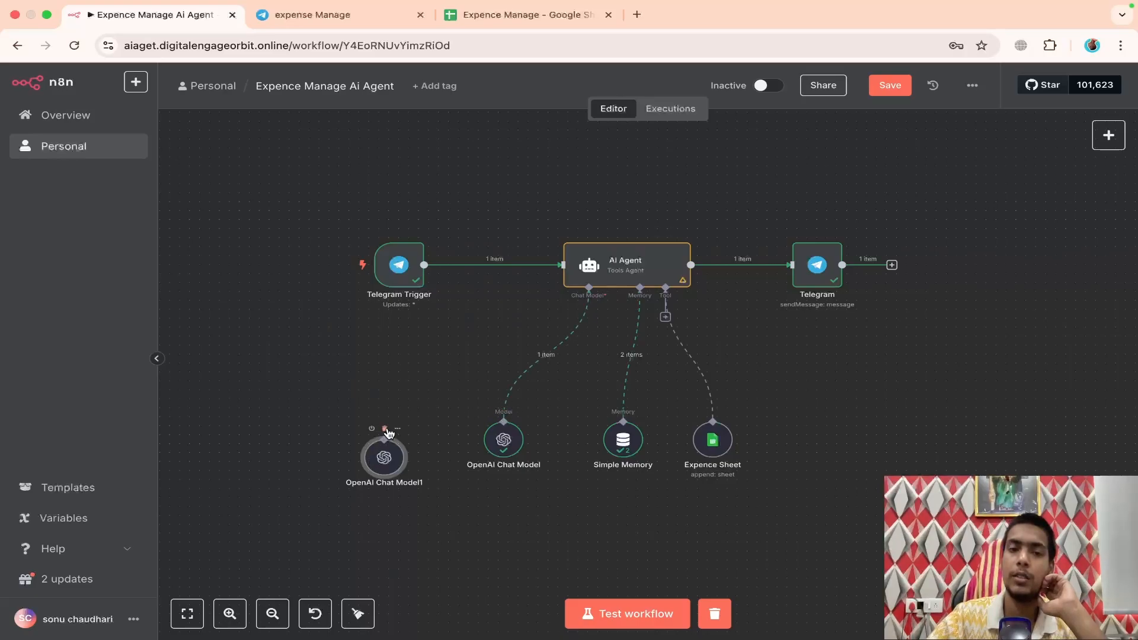
{"action": "left_click", "coordinate": [386, 429]}
{"action": "left_click", "coordinate": [888, 88]}
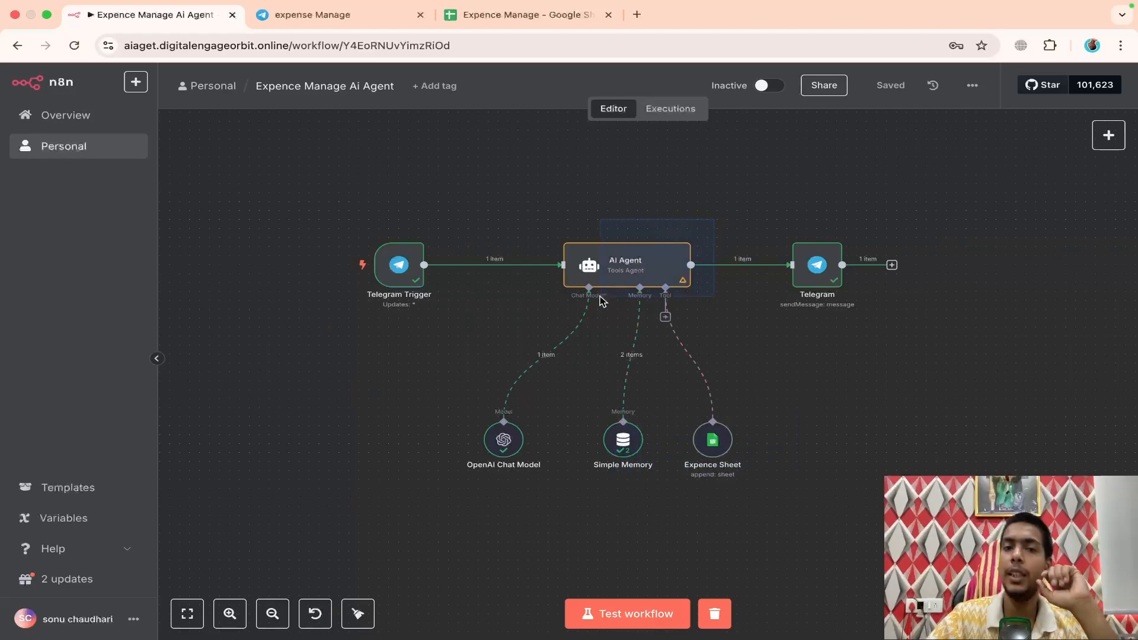
{"action": "left_click_drag", "start_coordinate": [451, 422], "coordinate": [541, 487]}
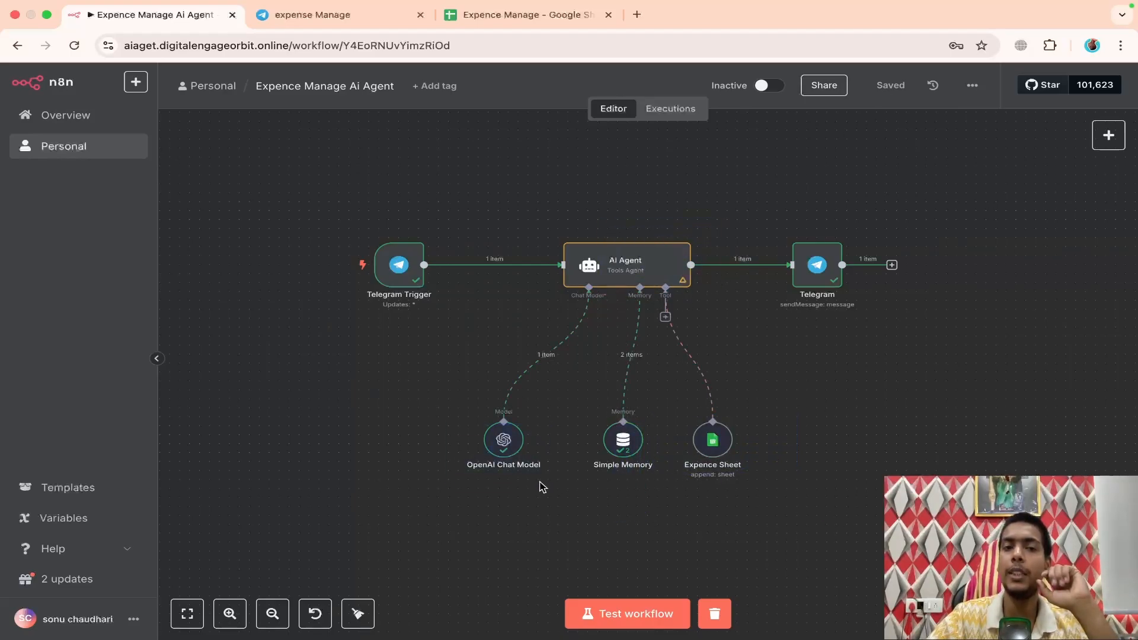
{"action": "left_click_drag", "start_coordinate": [437, 330], "coordinate": [344, 328]}
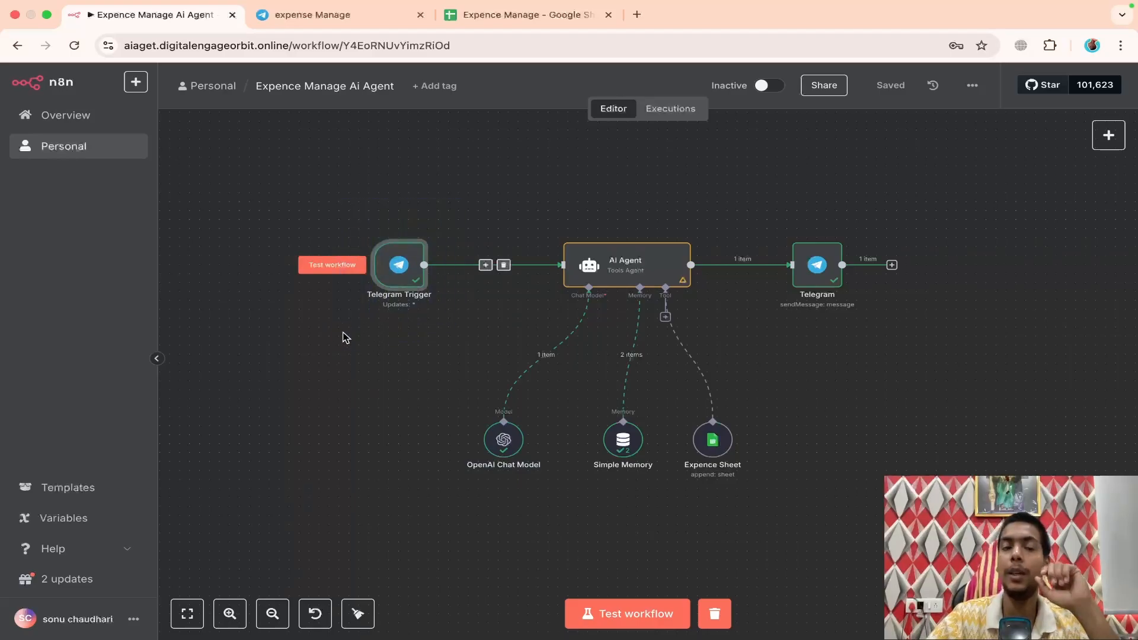
{"action": "left_click", "coordinate": [343, 370]}
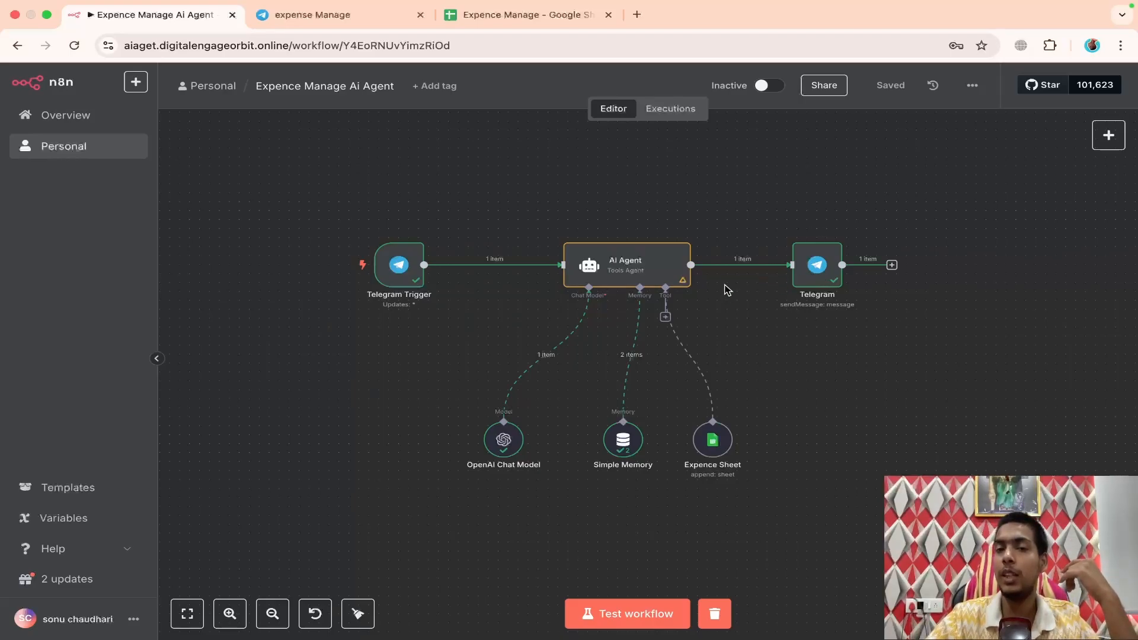
- Remove the connection from the AI Agent to the Telegram node and add a new Telegram node with the Get a chat action after the agent
{"action": "left_click", "coordinate": [752, 266]}
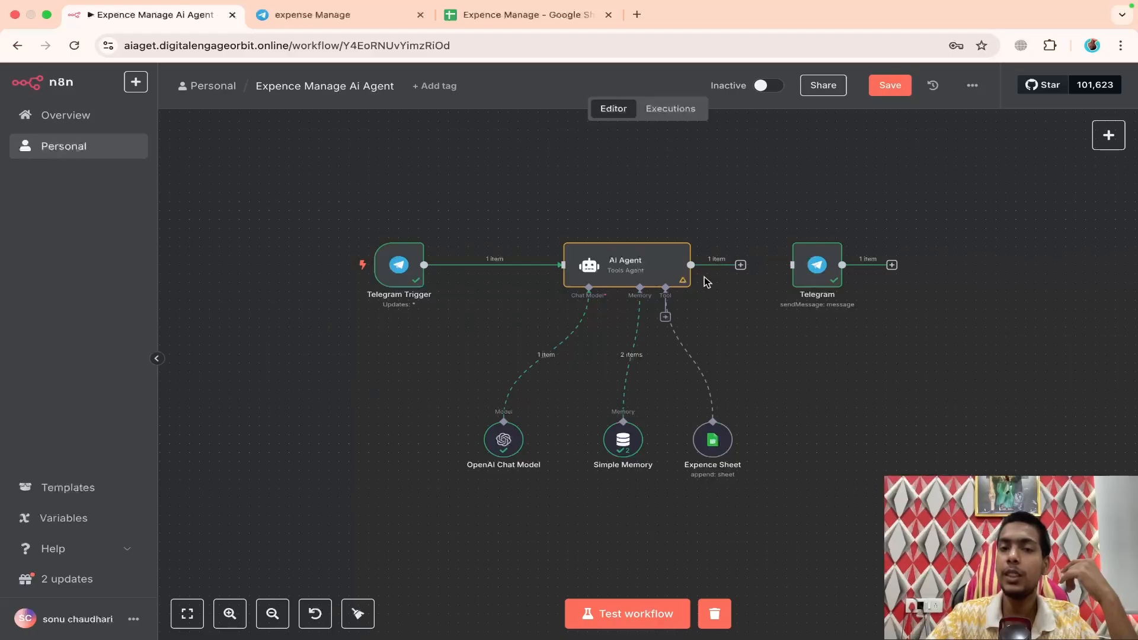
{"action": "left_click", "coordinate": [740, 265]}
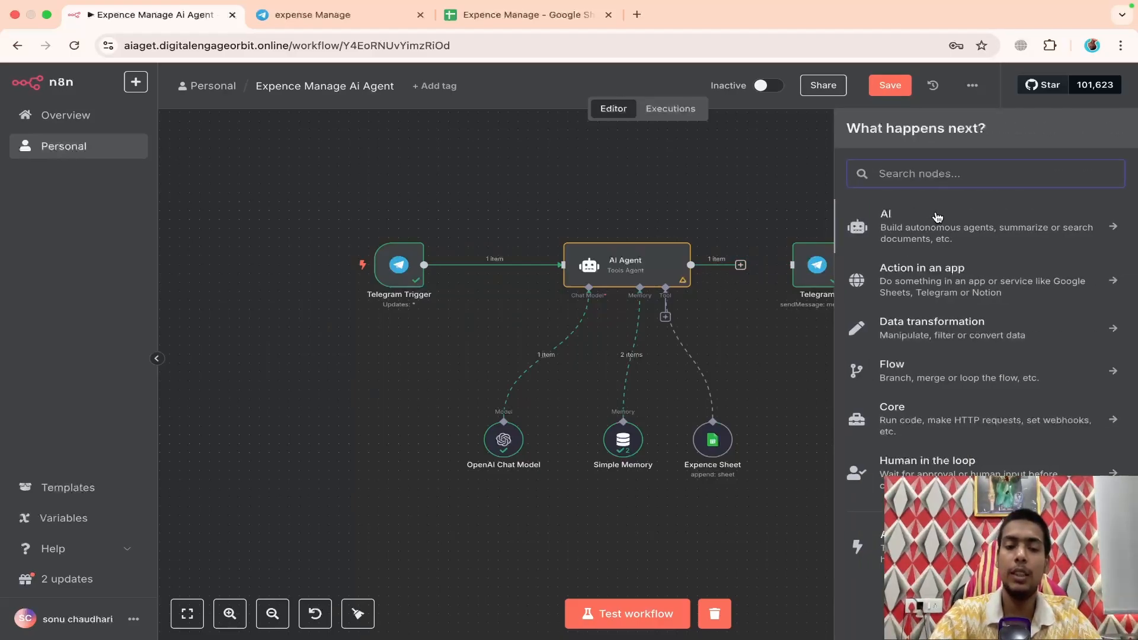
{"action": "type", "text": "telegram"}
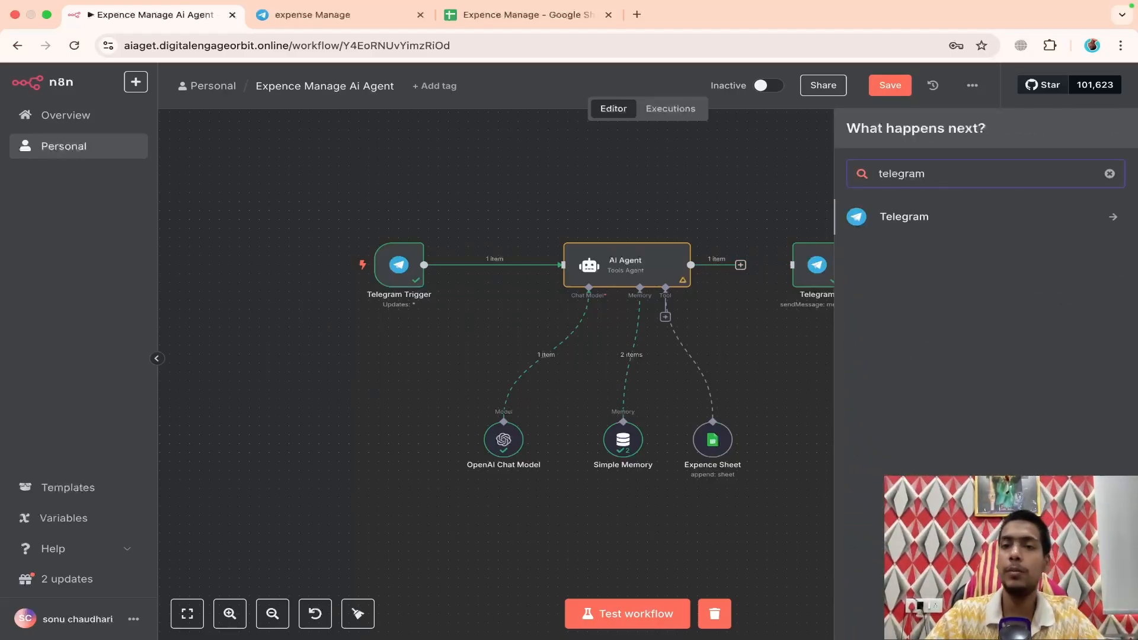
{"action": "left_click", "coordinate": [908, 217]}
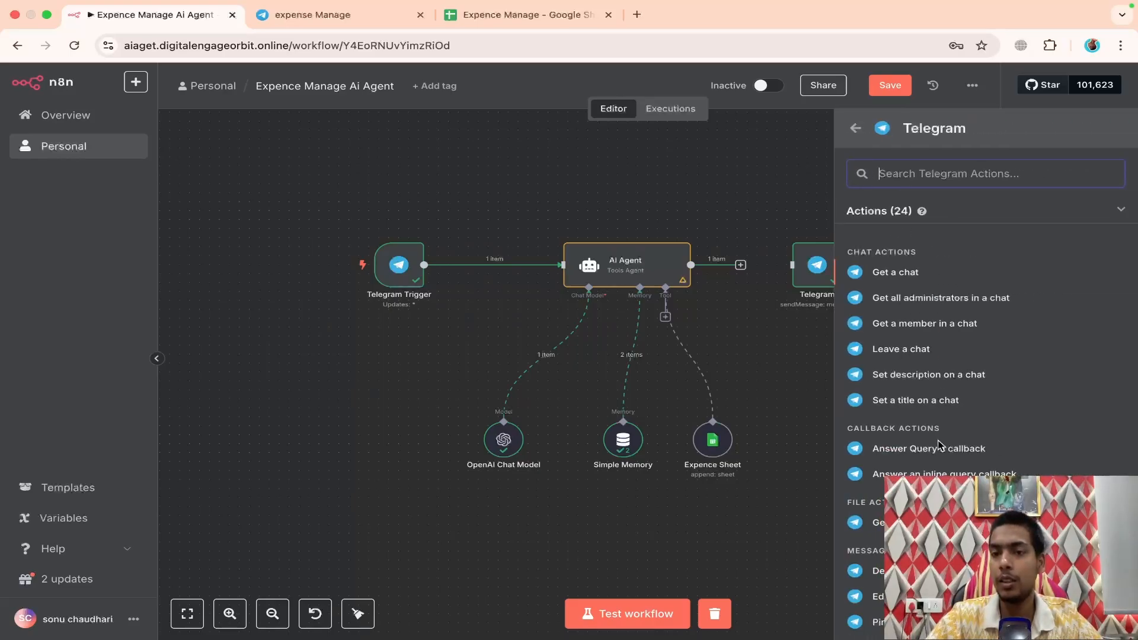
{"action": "scroll", "coordinate": [940, 433], "scroll_direction": "down", "scroll_amount": 5}
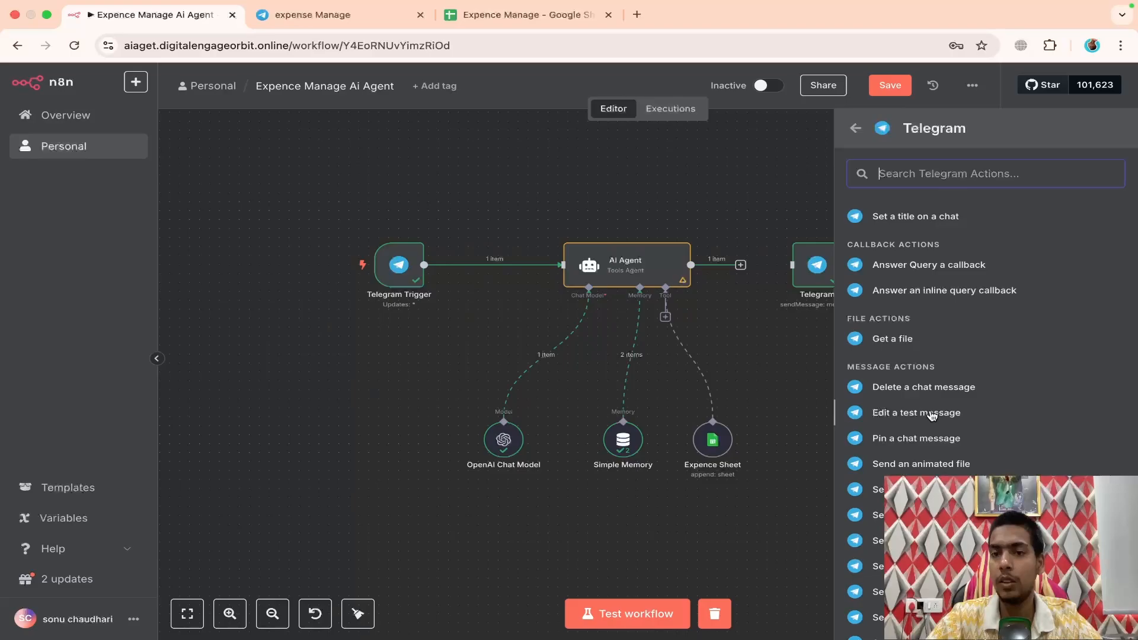
{"action": "scroll", "coordinate": [933, 413], "scroll_direction": "down", "scroll_amount": 4}
{"action": "scroll", "coordinate": [933, 413], "scroll_direction": "up", "scroll_amount": 8}
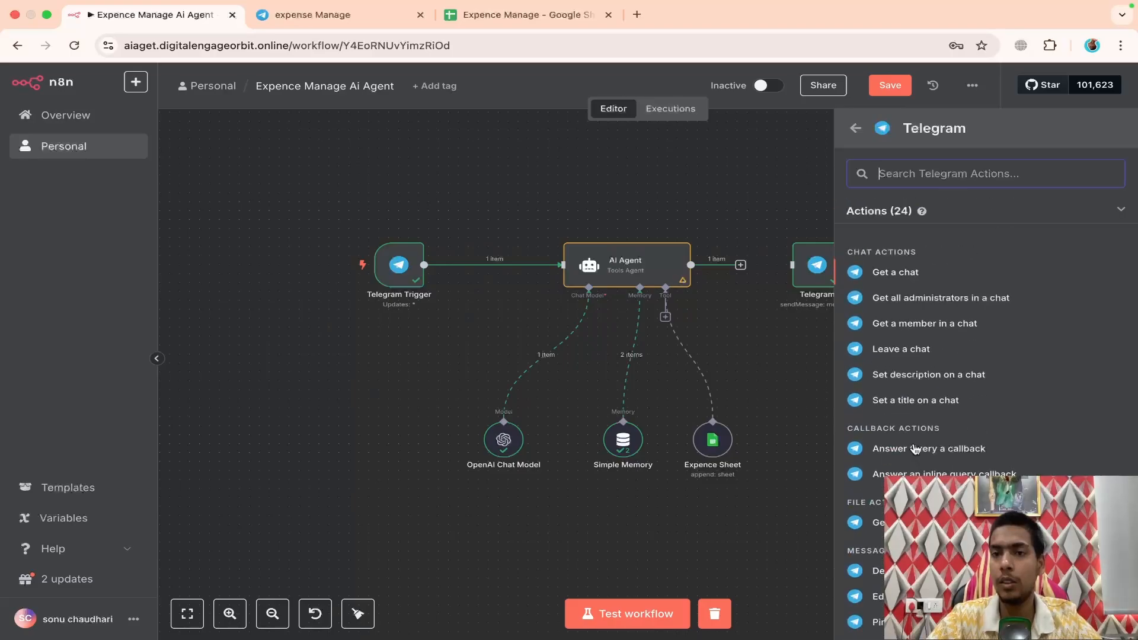
{"action": "left_click", "coordinate": [913, 275]}
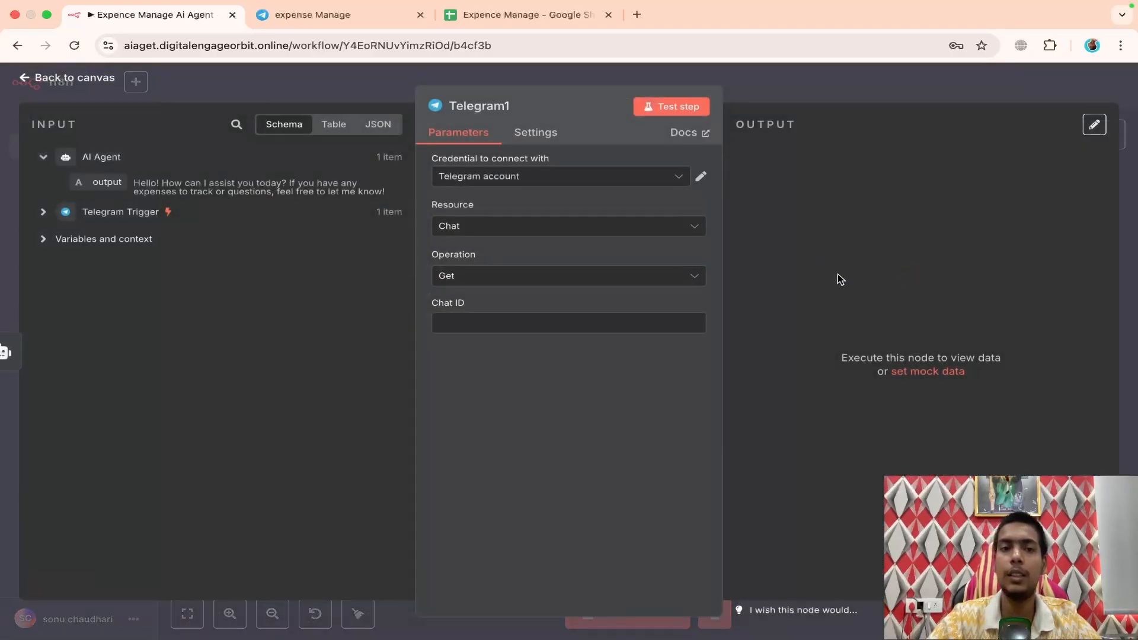
- Set the new Telegram node's resource to Message and map its Chat ID to the sender id from the Telegram Trigger's message
{"action": "left_click", "coordinate": [516, 233]}
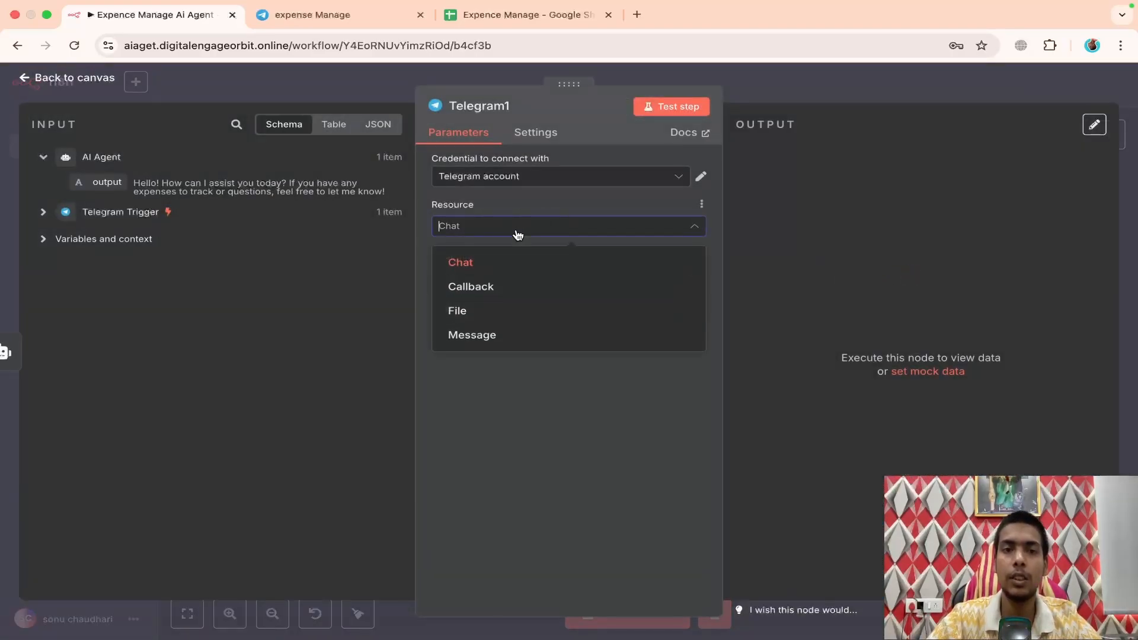
{"action": "left_click", "coordinate": [498, 348]}
{"action": "left_click", "coordinate": [469, 330]}
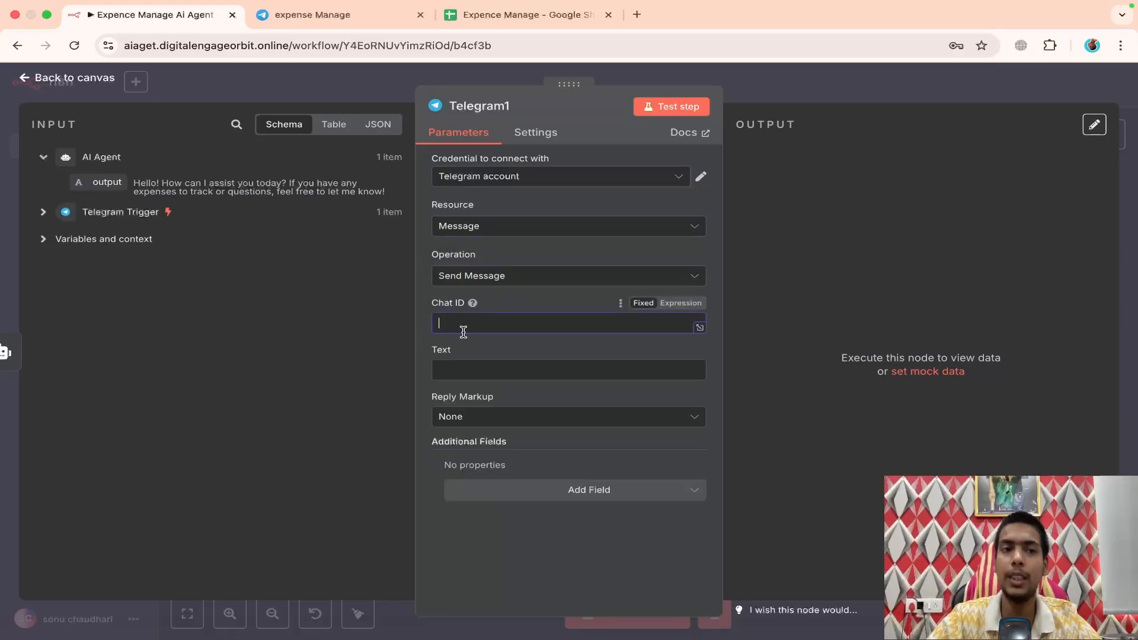
{"action": "left_click", "coordinate": [43, 211]}
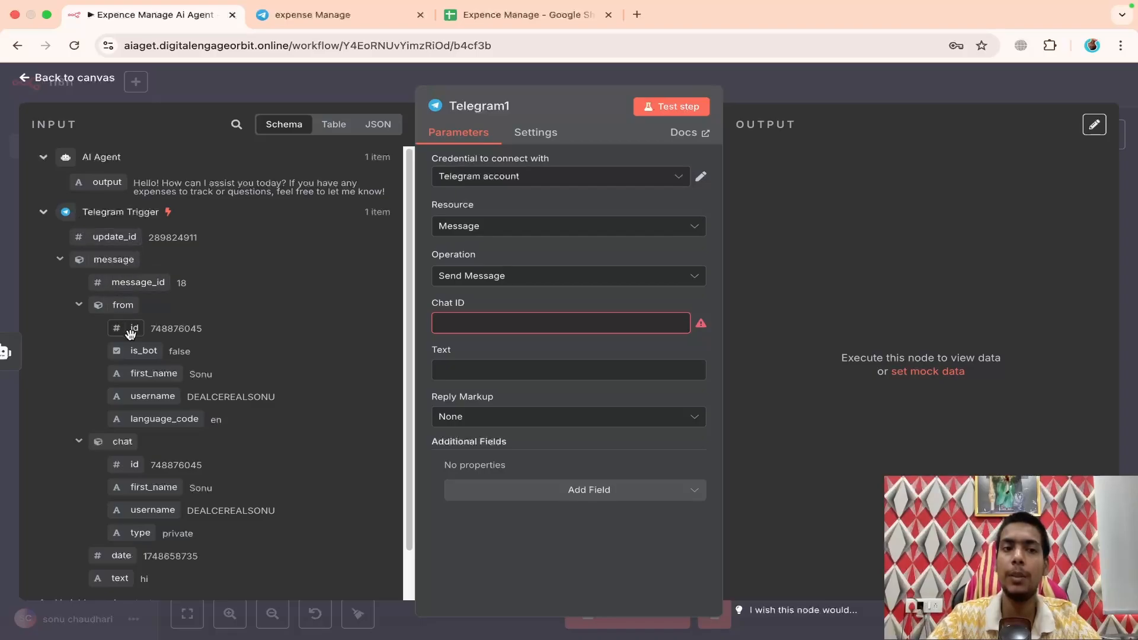
{"action": "left_click_drag", "start_coordinate": [120, 328], "coordinate": [440, 324]}
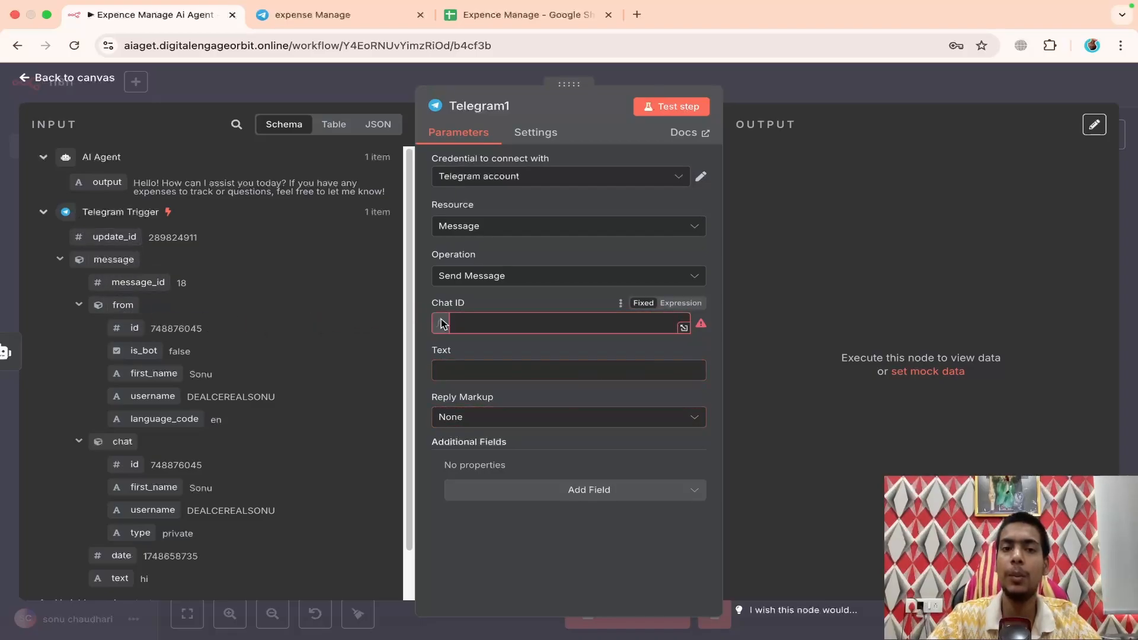
{"action": "left_click", "coordinate": [420, 330]}
- Map the Telegram message's Text to the AI Agent's output and return to the canvas
{"action": "left_click", "coordinate": [472, 393]}
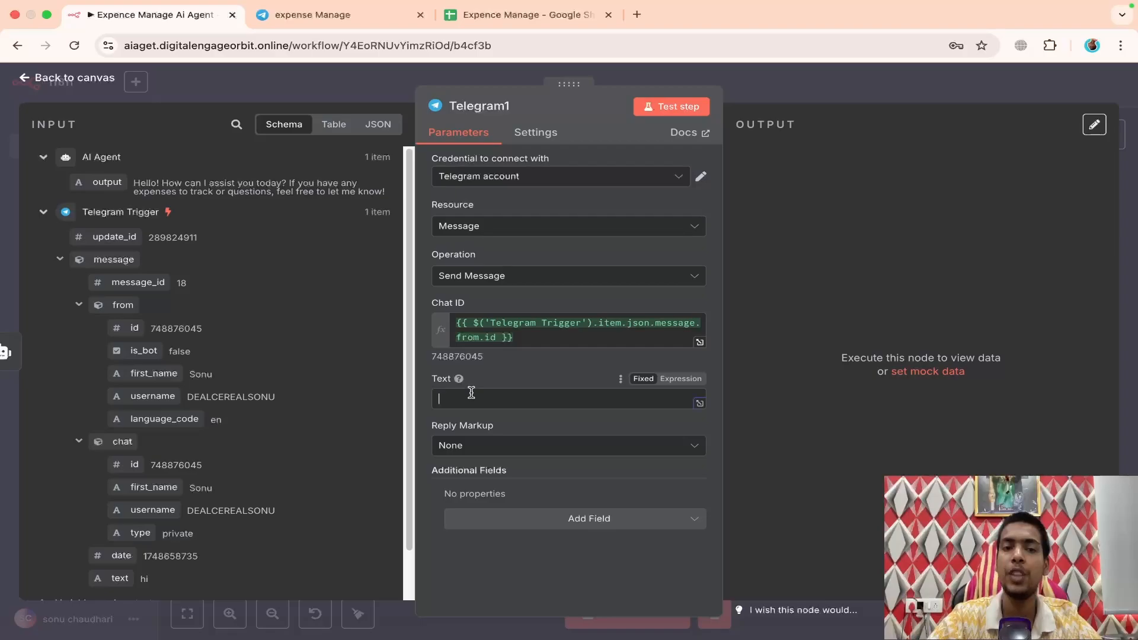
{"action": "left_click_drag", "start_coordinate": [102, 182], "coordinate": [441, 401]}
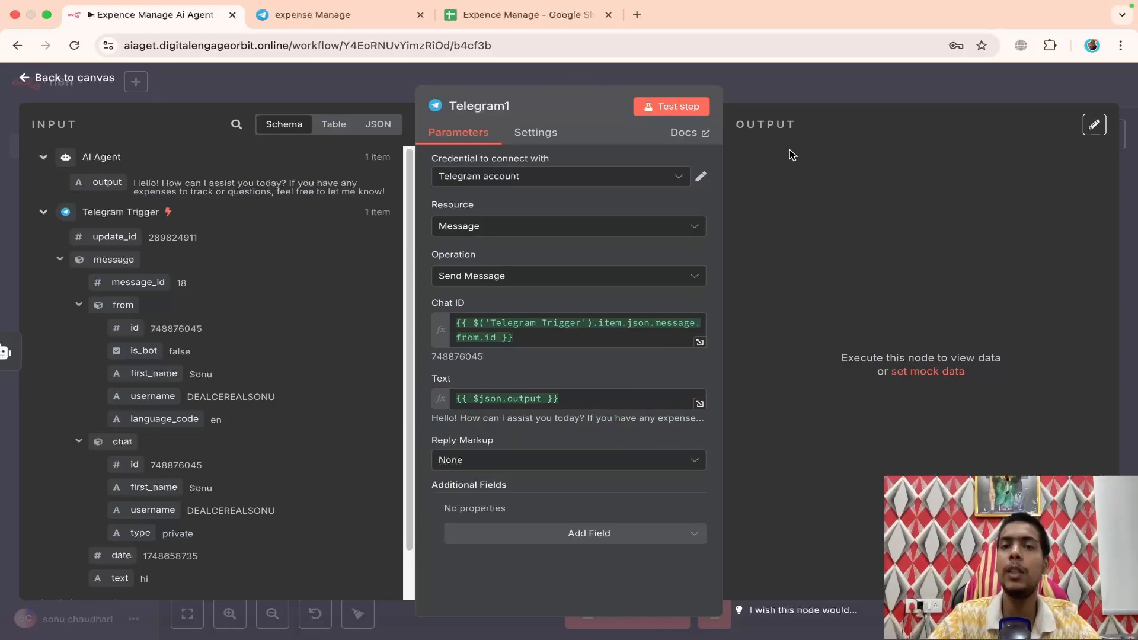
{"action": "left_click", "coordinate": [790, 95]}
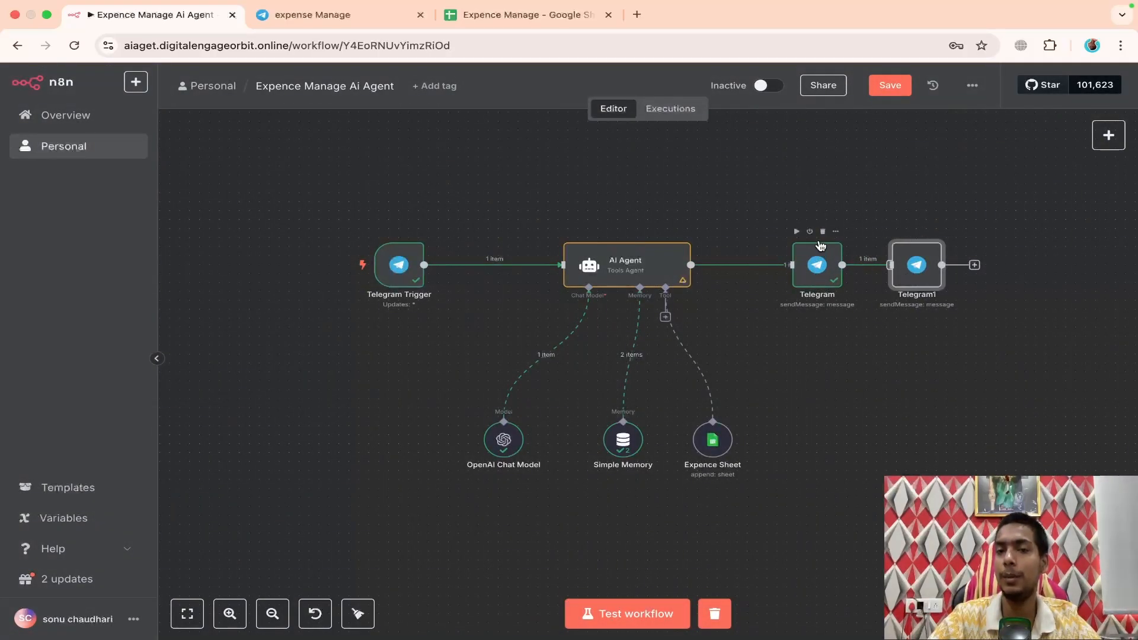
- Delete the old Telegram node, move Telegram1 slightly closer to the AI Agent, and save the workflow
{"action": "left_click", "coordinate": [823, 232]}
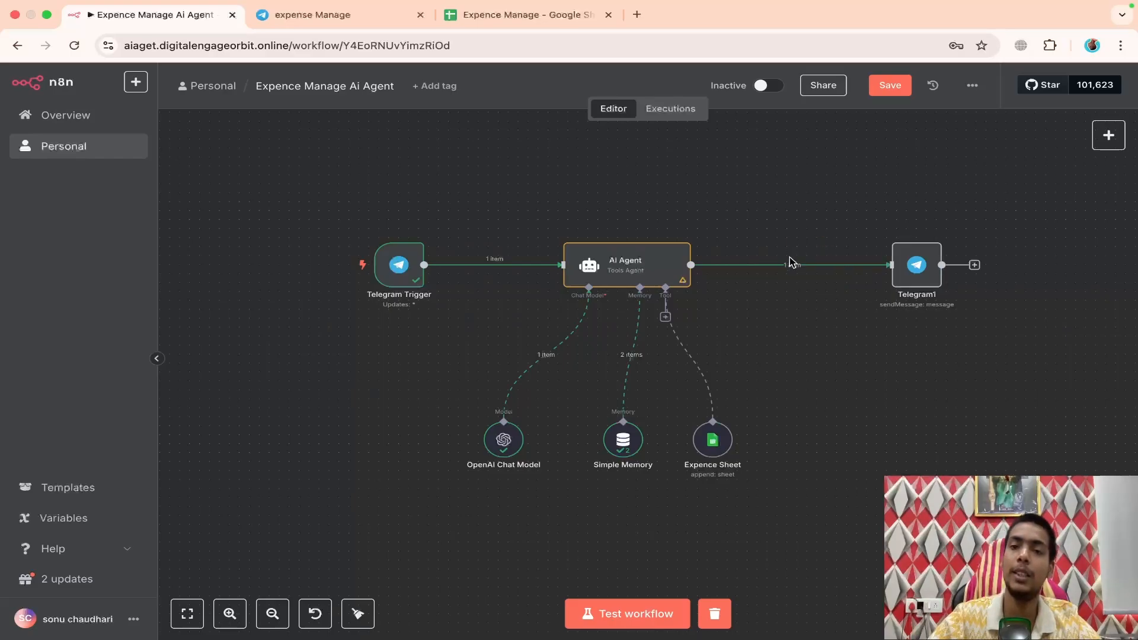
{"action": "left_click_drag", "start_coordinate": [900, 274], "coordinate": [870, 274]}
{"action": "left_click", "coordinate": [901, 93]}
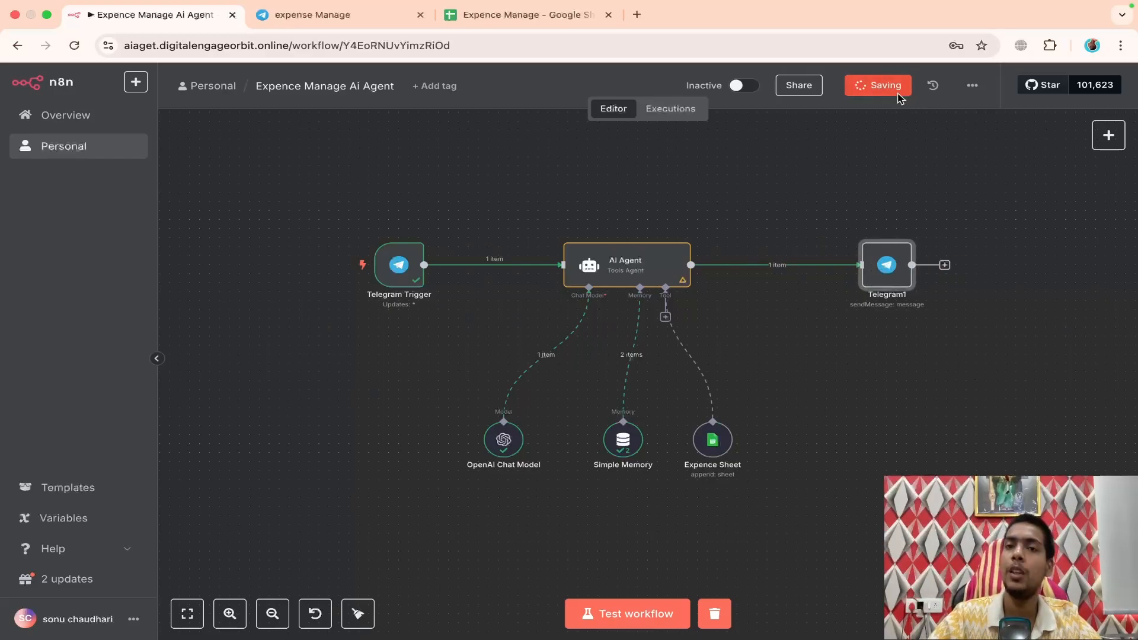
- Start and stop a test run, and review the Simple Memory node's session key and context window length
{"action": "left_click", "coordinate": [659, 613]}
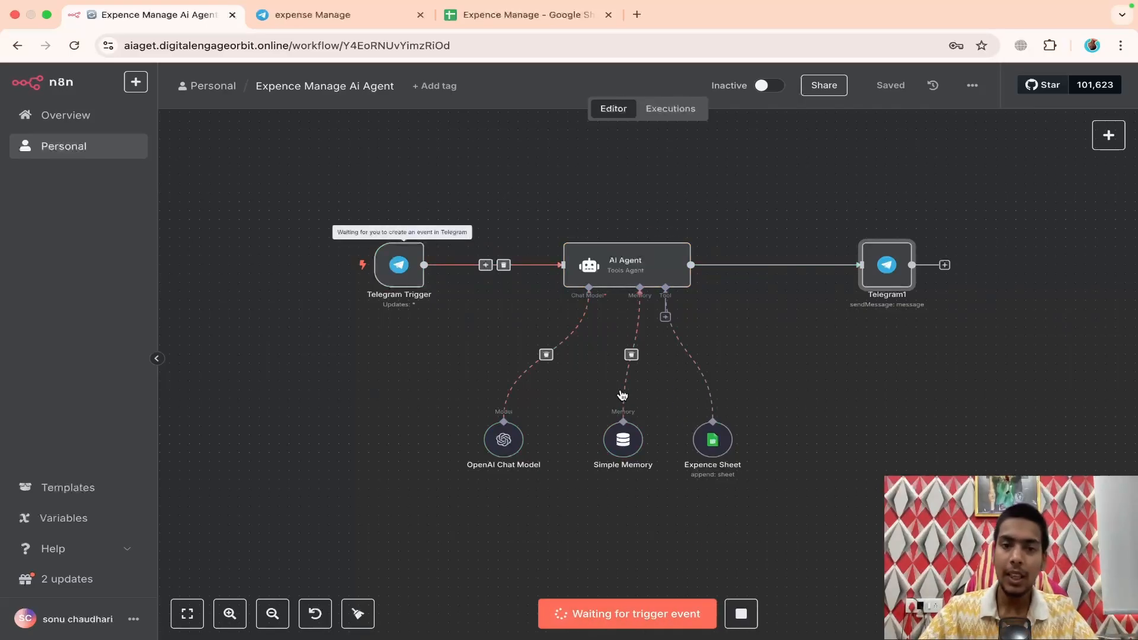
{"action": "left_click", "coordinate": [740, 616]}
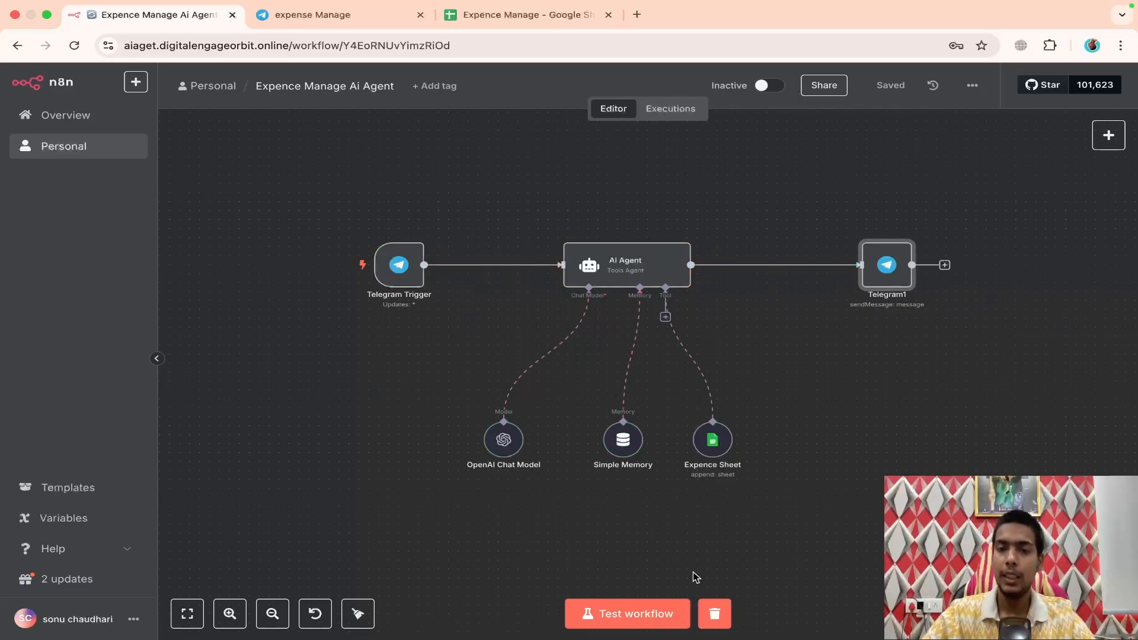
{"action": "double_click", "coordinate": [614, 438]}
{"action": "left_click", "coordinate": [478, 269]}
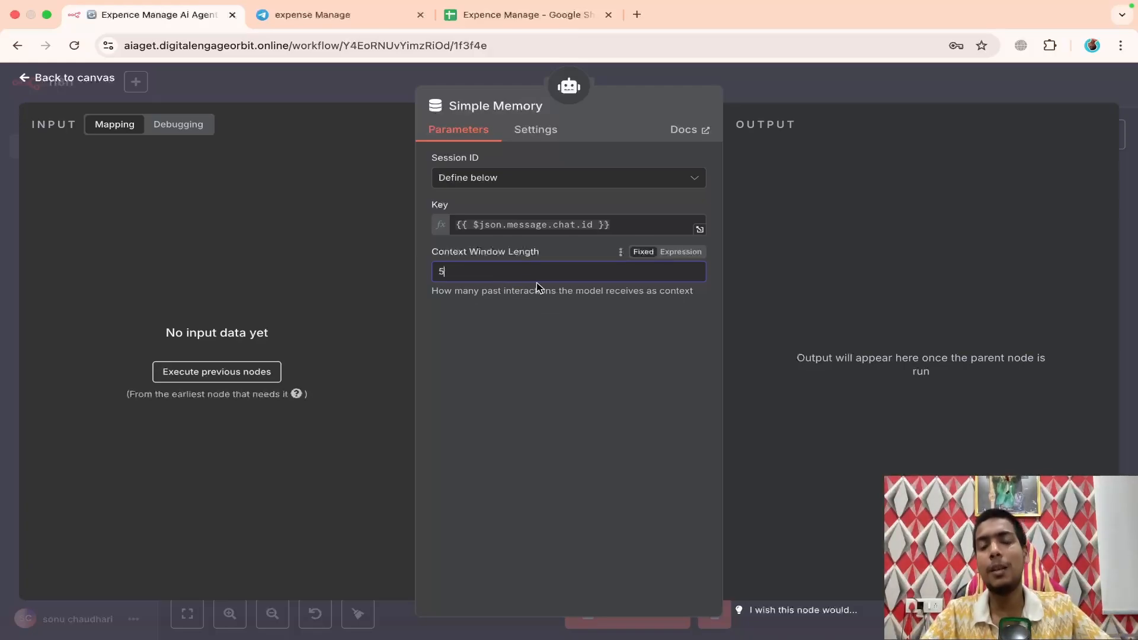
{"action": "left_click", "coordinate": [846, 99]}
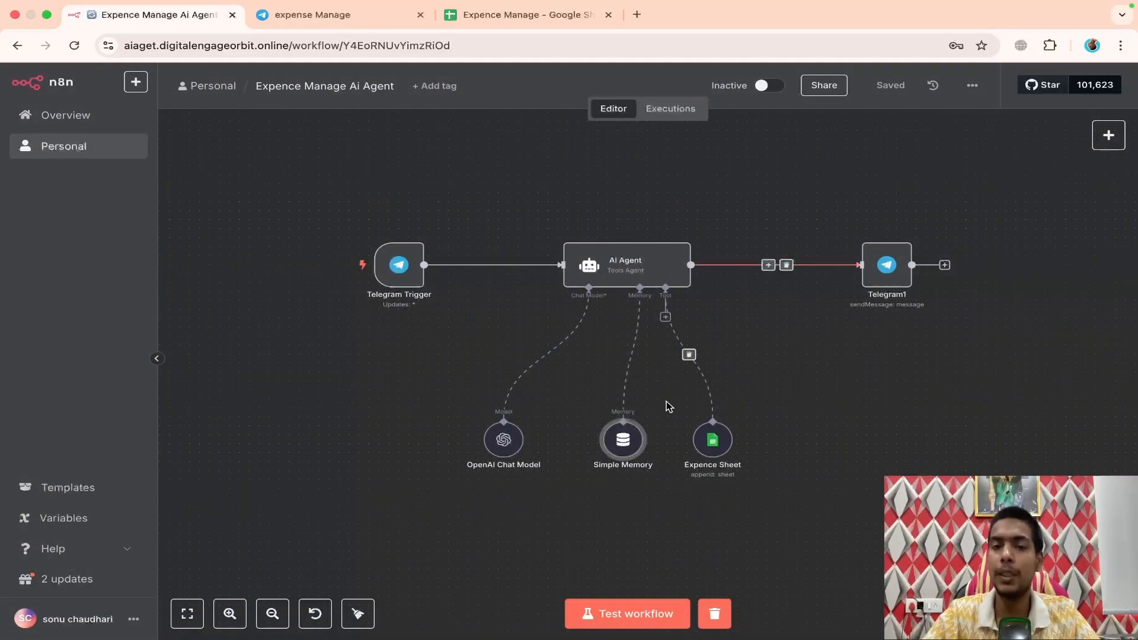
- Start a workflow test and resend the message "100 rupes expence on swiggy , food this expence is personal expense" to the expense Manage Telegram bot
{"action": "left_click", "coordinate": [654, 606]}
{"action": "left_click", "coordinate": [363, 14]}
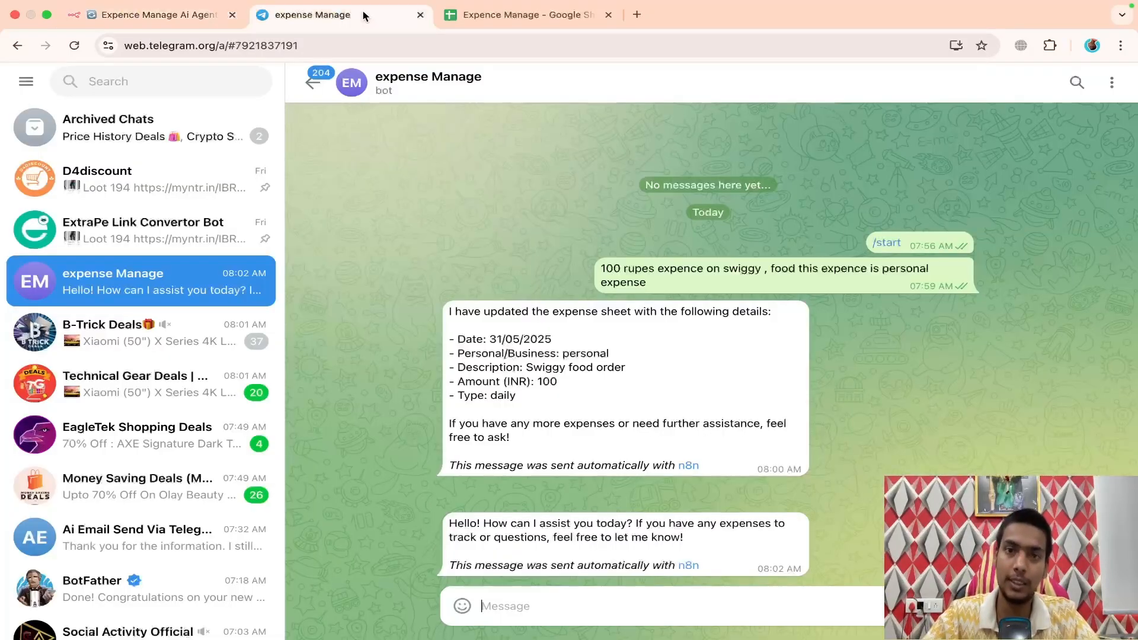
{"action": "left_click_drag", "start_coordinate": [601, 270], "coordinate": [602, 274]}
{"action": "key", "text": "super+c"}
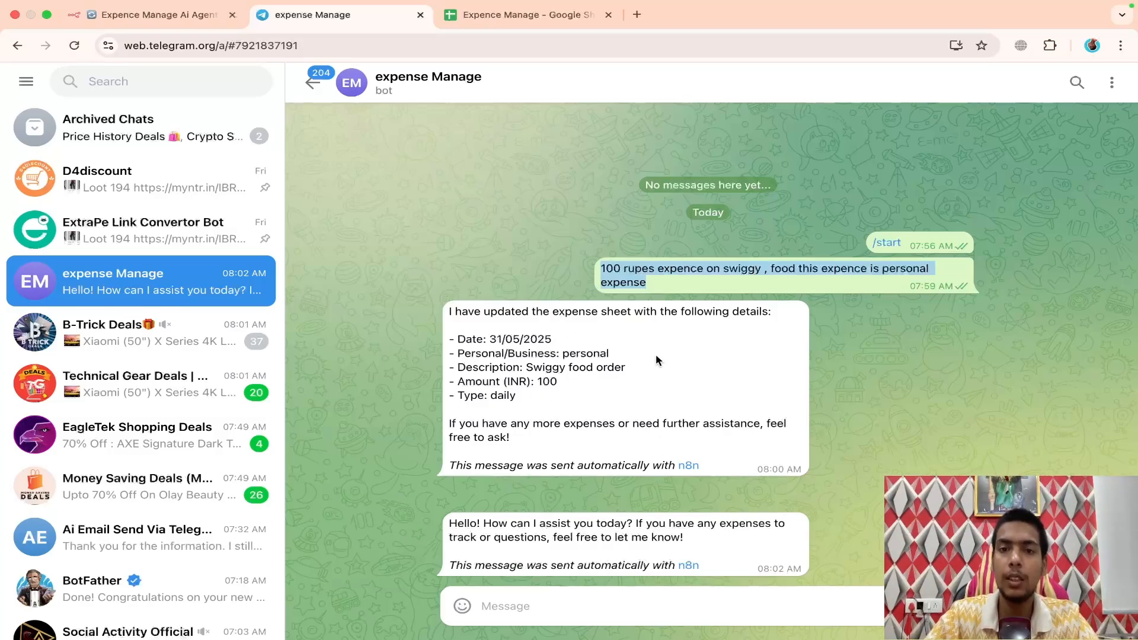
{"action": "left_click", "coordinate": [532, 604]}
{"action": "key", "text": "super+v"}
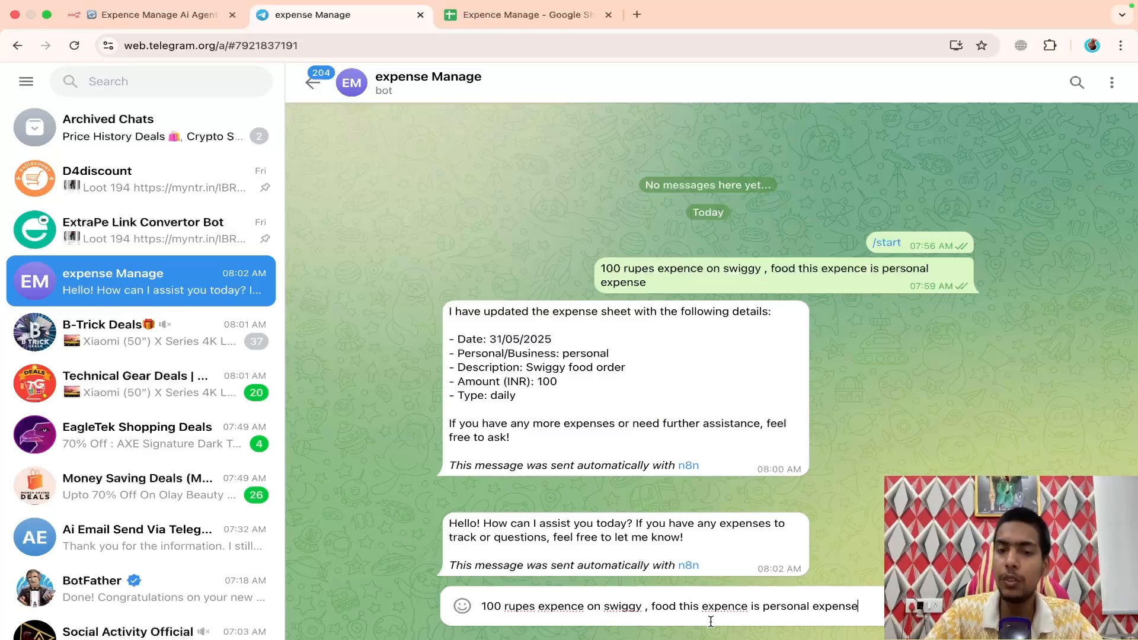
{"action": "key", "text": "Return"}
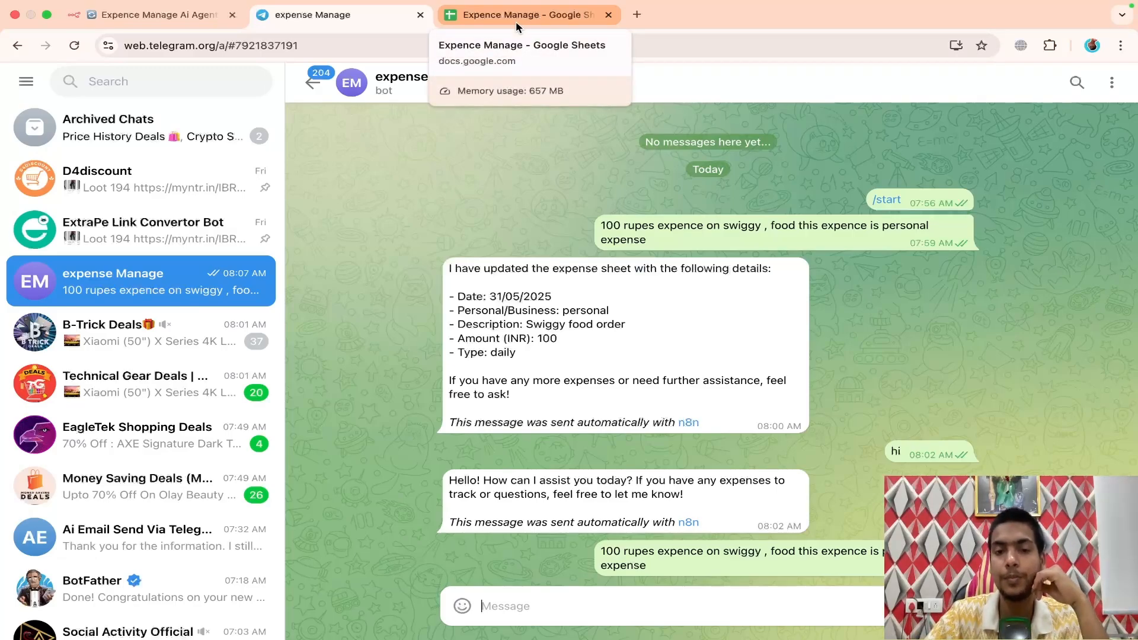
- Check the expense Manage chat for the test reply and set the Telegram1 node's credential to Expence Manage Bot
{"action": "left_click", "coordinate": [175, 24]}
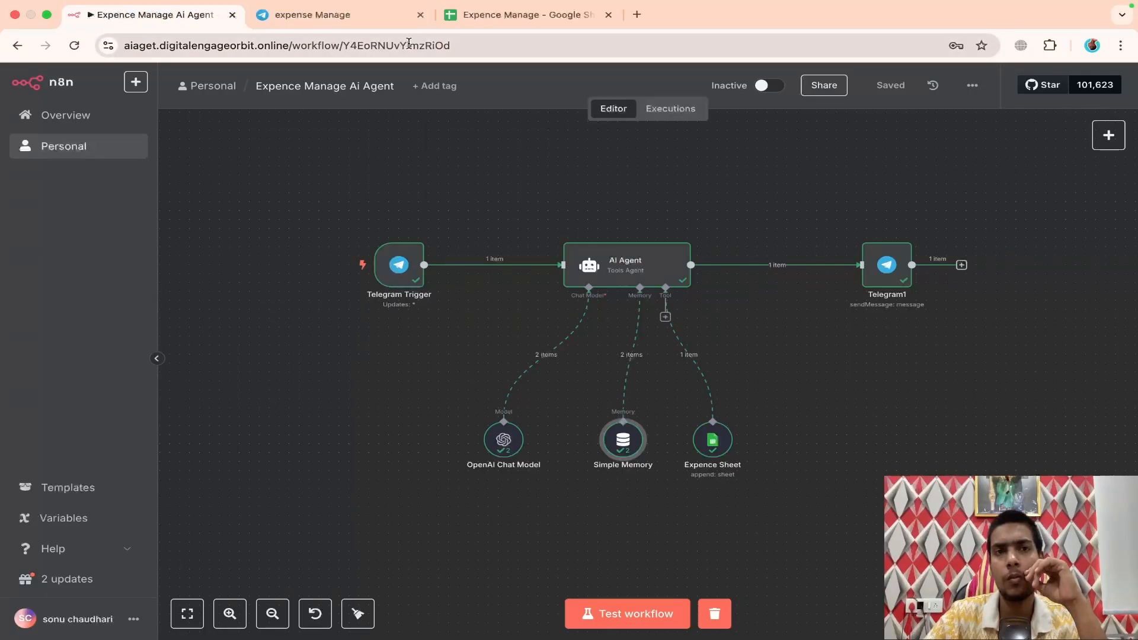
{"action": "left_click", "coordinate": [355, 20]}
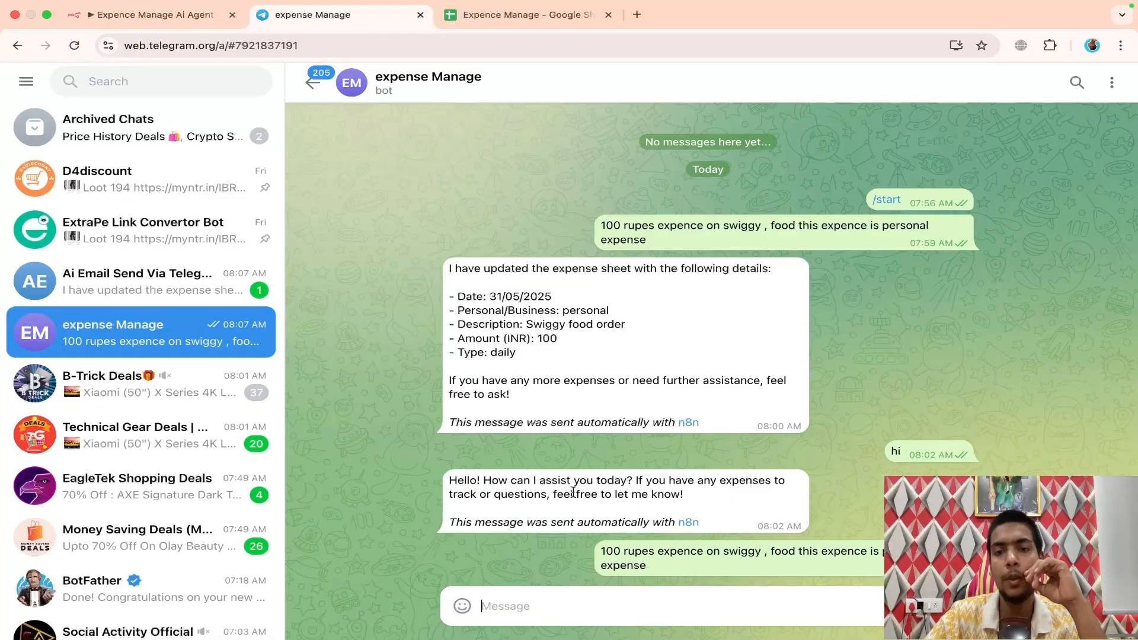
{"action": "left_click", "coordinate": [172, 24]}
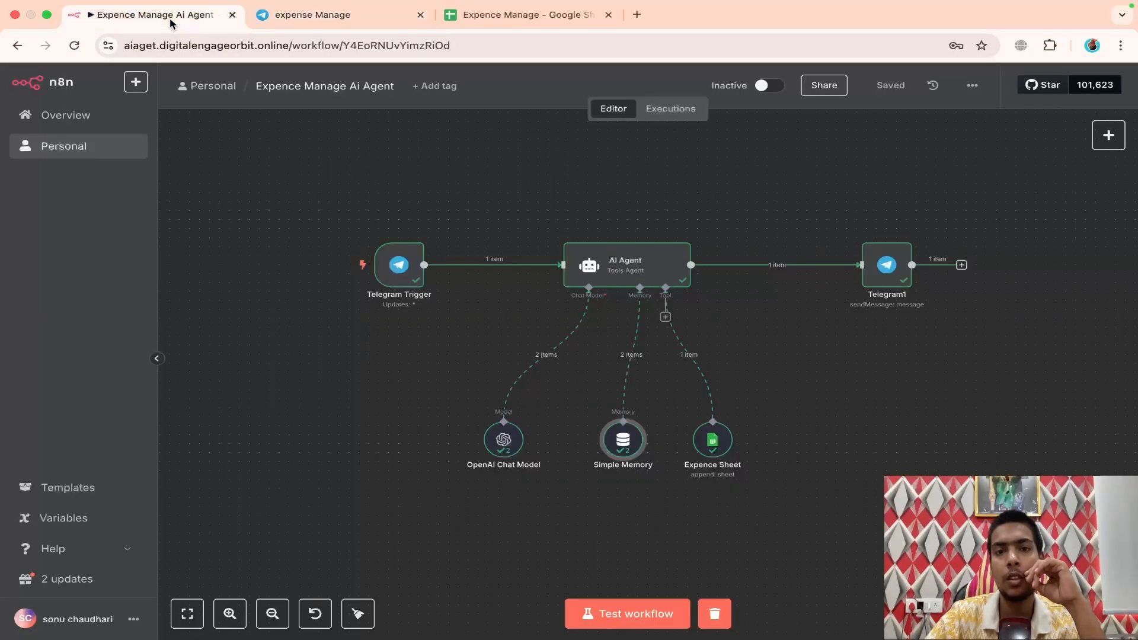
{"action": "double_click", "coordinate": [894, 282]}
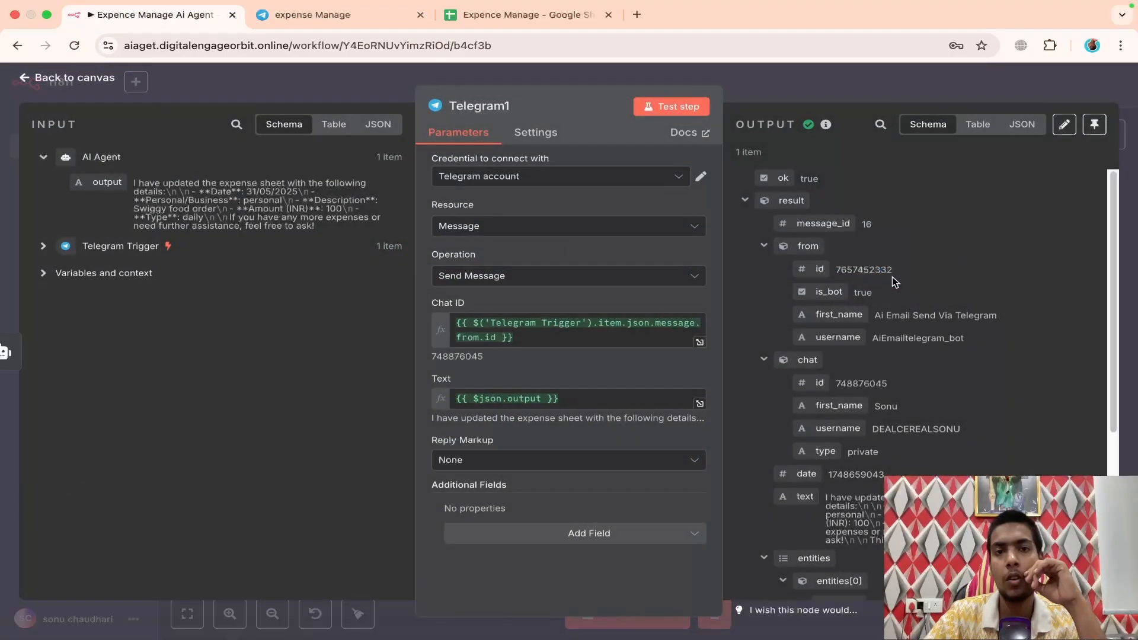
{"action": "left_click", "coordinate": [518, 175]}
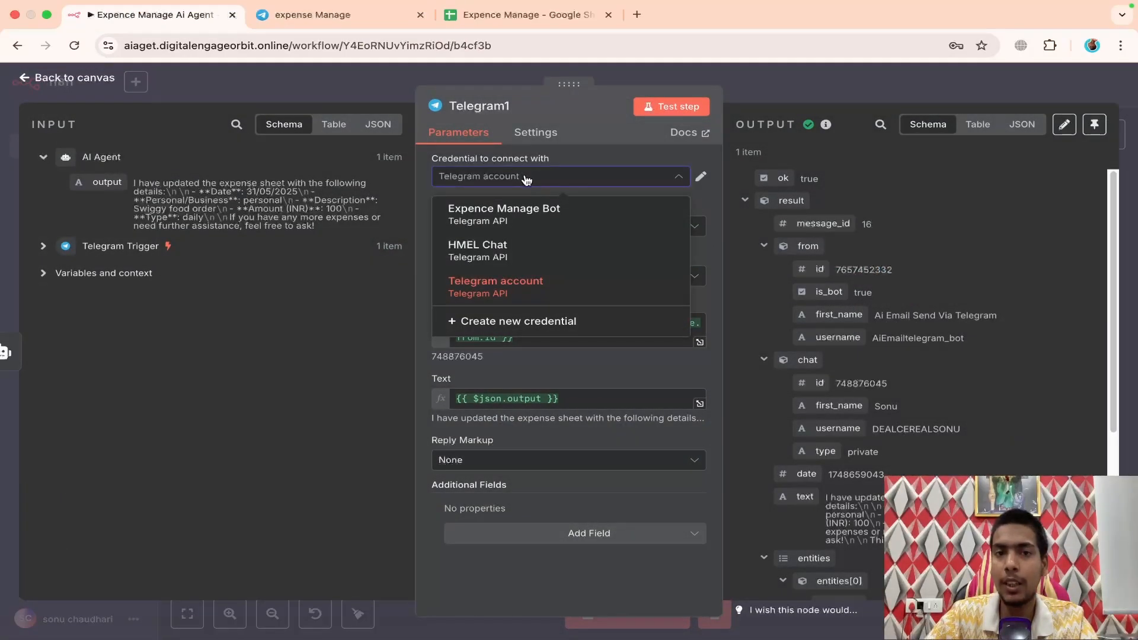
{"action": "left_click", "coordinate": [518, 216]}
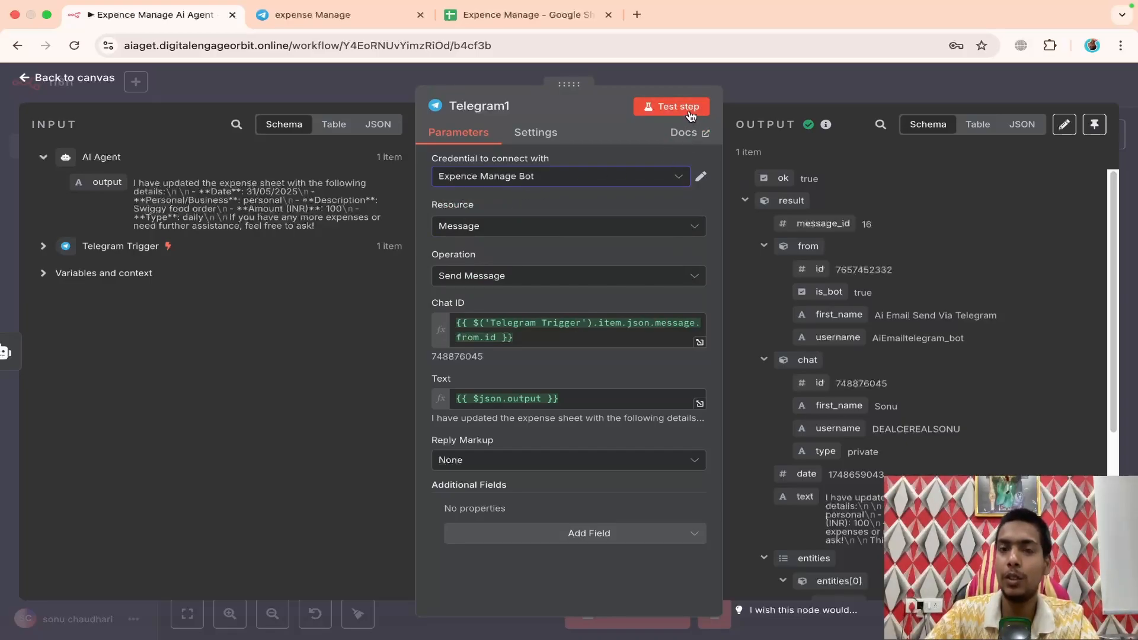
- Test the Telegram1 node on its own, return to the canvas, and check the bot's reply in the expense Manage chat
{"action": "left_click", "coordinate": [691, 113]}
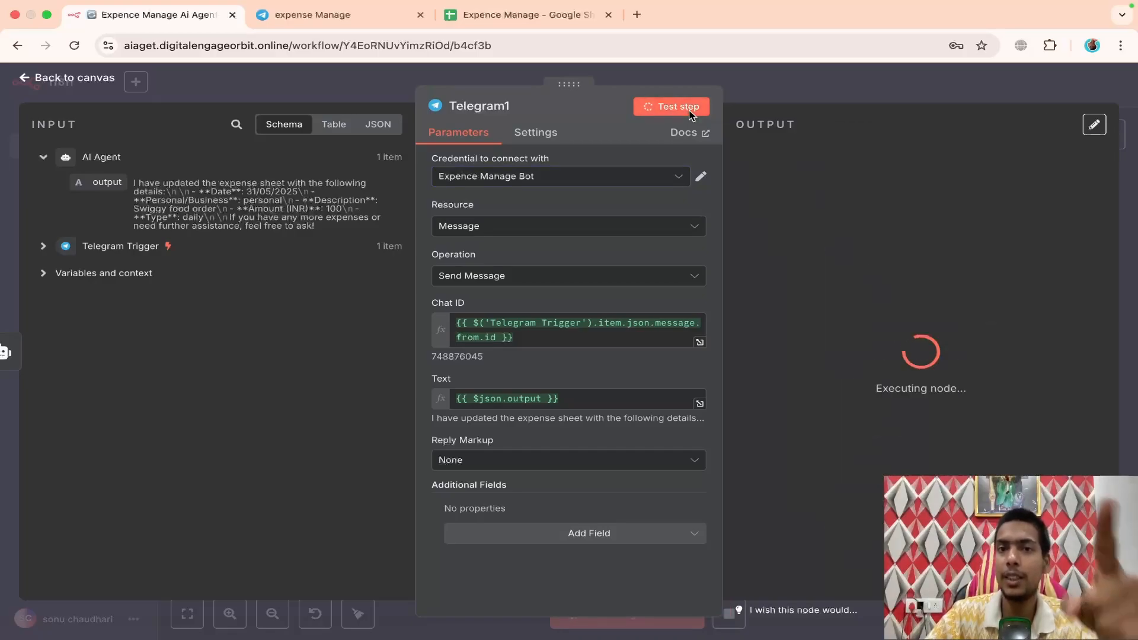
{"action": "left_click", "coordinate": [763, 88]}
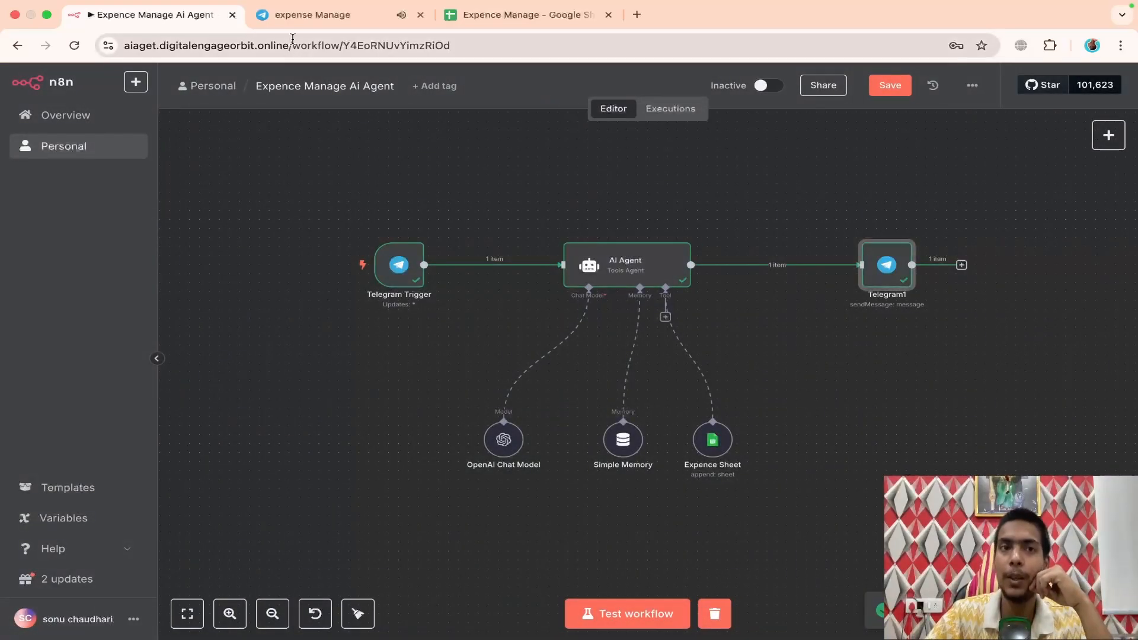
{"action": "left_click", "coordinate": [298, 15]}
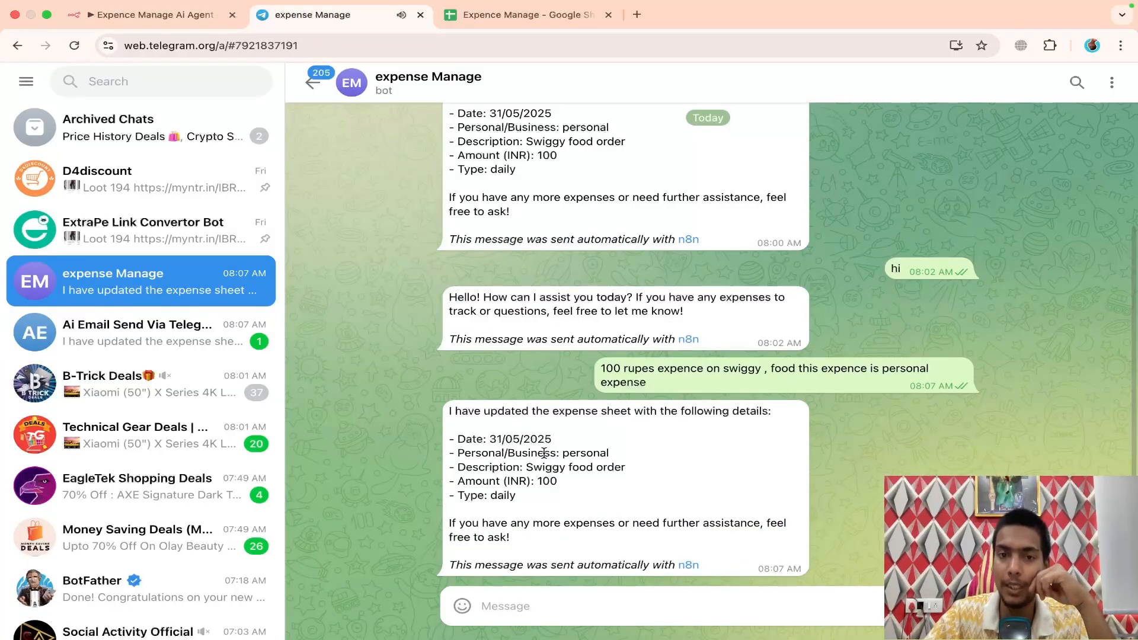
{"action": "scroll", "coordinate": [234, 366], "scroll_direction": "up", "scroll_amount": 1}
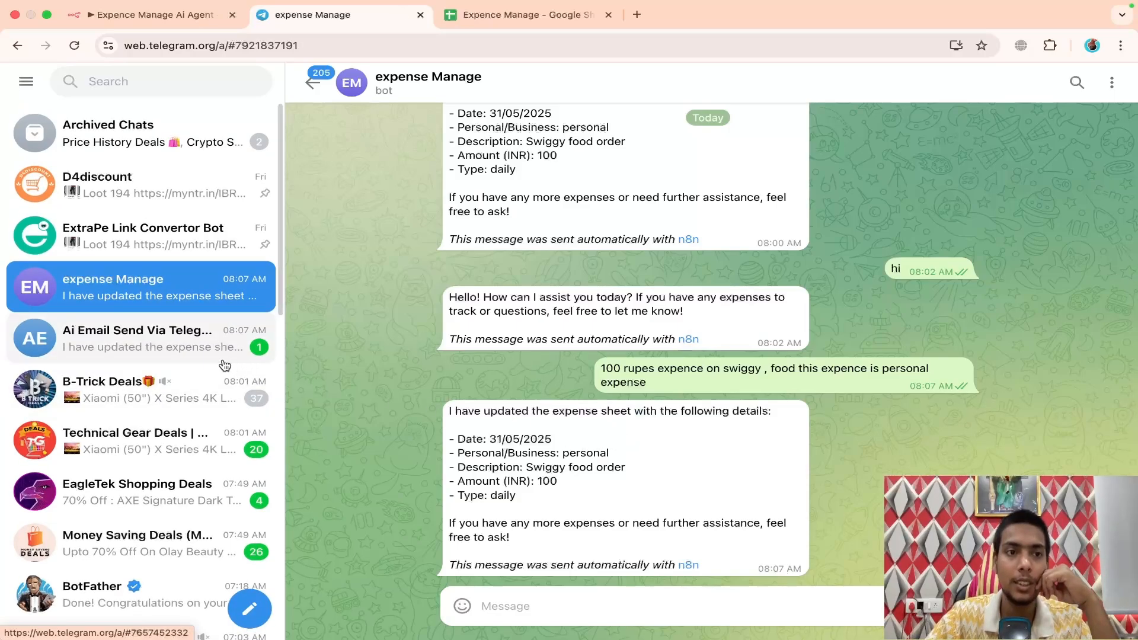
{"action": "scroll", "coordinate": [139, 421], "scroll_direction": "down", "scroll_amount": 2}
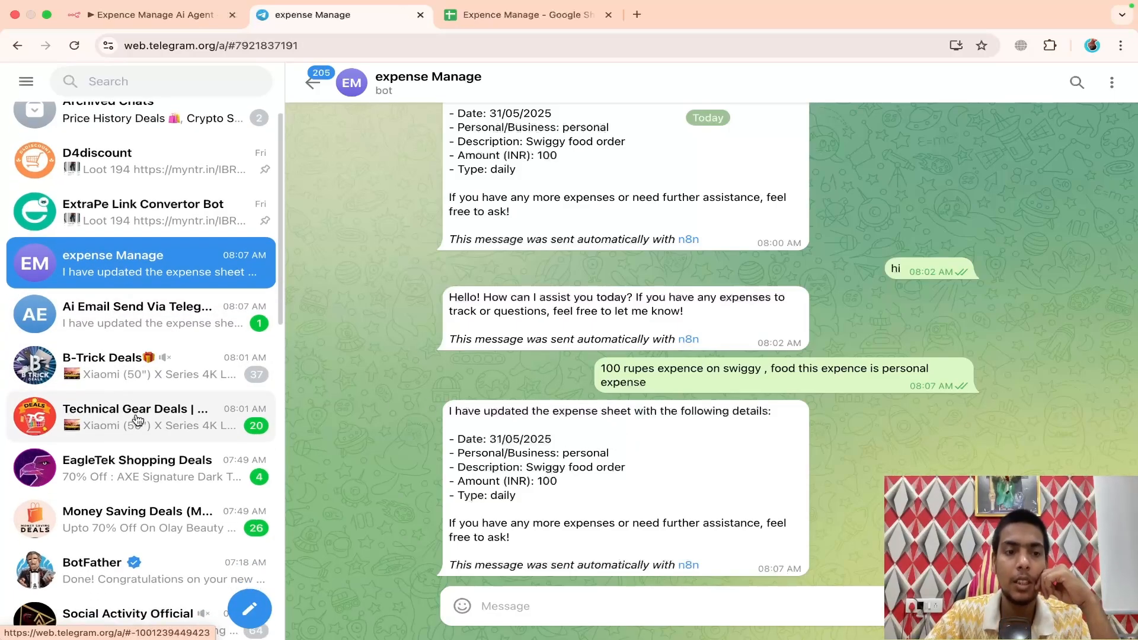
{"action": "scroll", "coordinate": [138, 421], "scroll_direction": "up", "scroll_amount": 2}
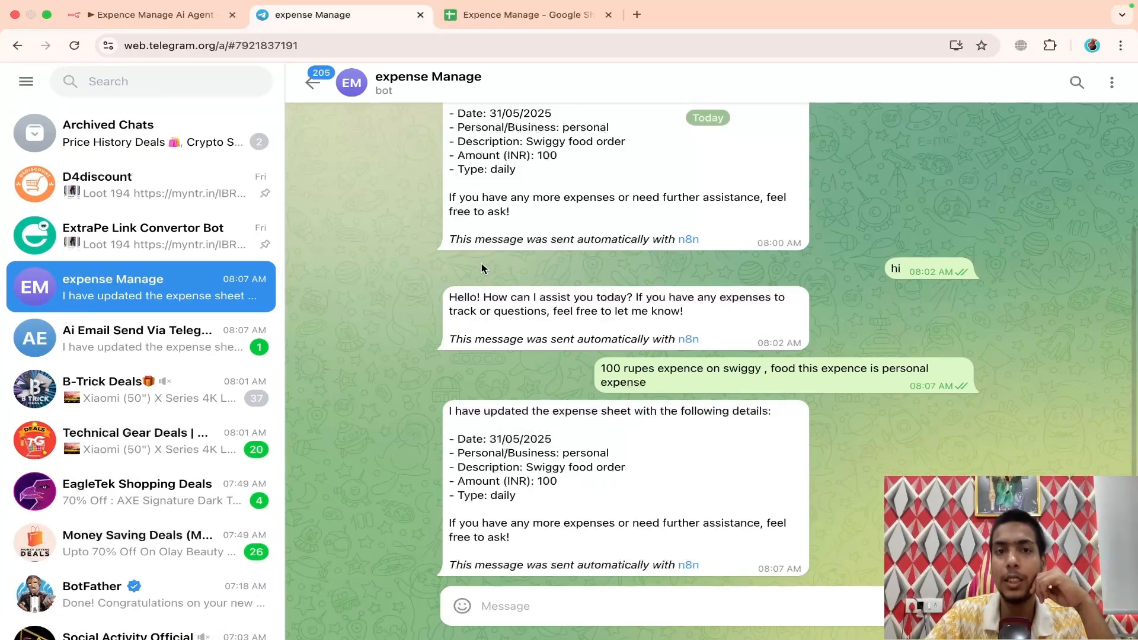
- Review the logged expense row in the Expence Manage Google Sheet, from its Date through its Type
{"action": "left_click", "coordinate": [521, 31]}
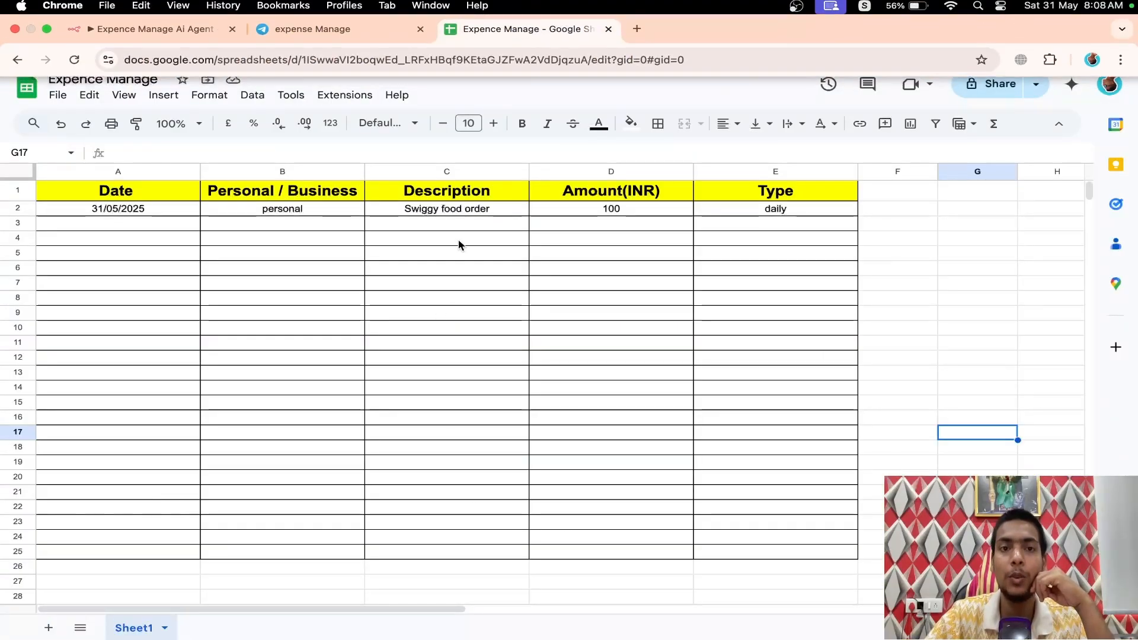
{"action": "left_click", "coordinate": [432, 328]}
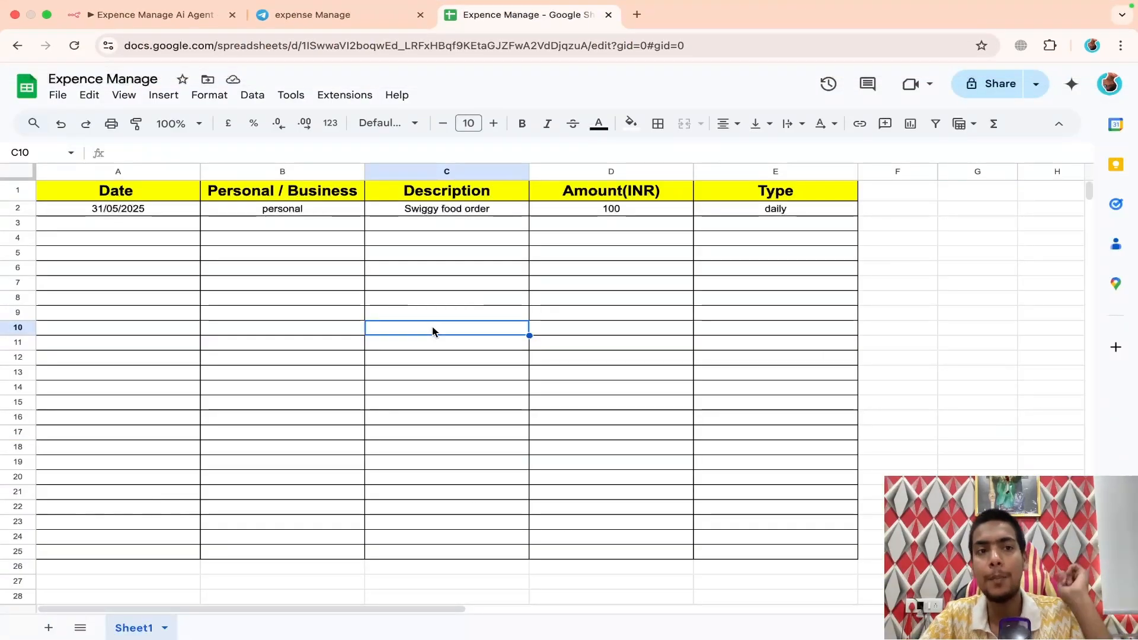
{"action": "left_click", "coordinate": [158, 209]}
{"action": "left_click", "coordinate": [283, 215]}
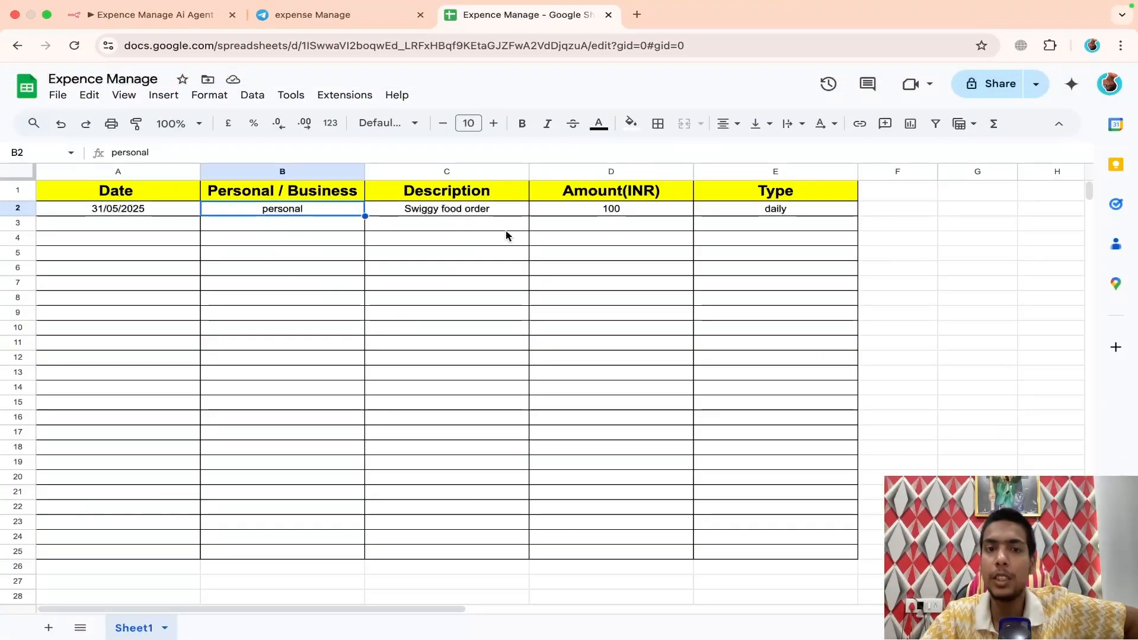
{"action": "left_click", "coordinate": [497, 211]}
{"action": "left_click", "coordinate": [616, 212]}
{"action": "left_click", "coordinate": [734, 212]}
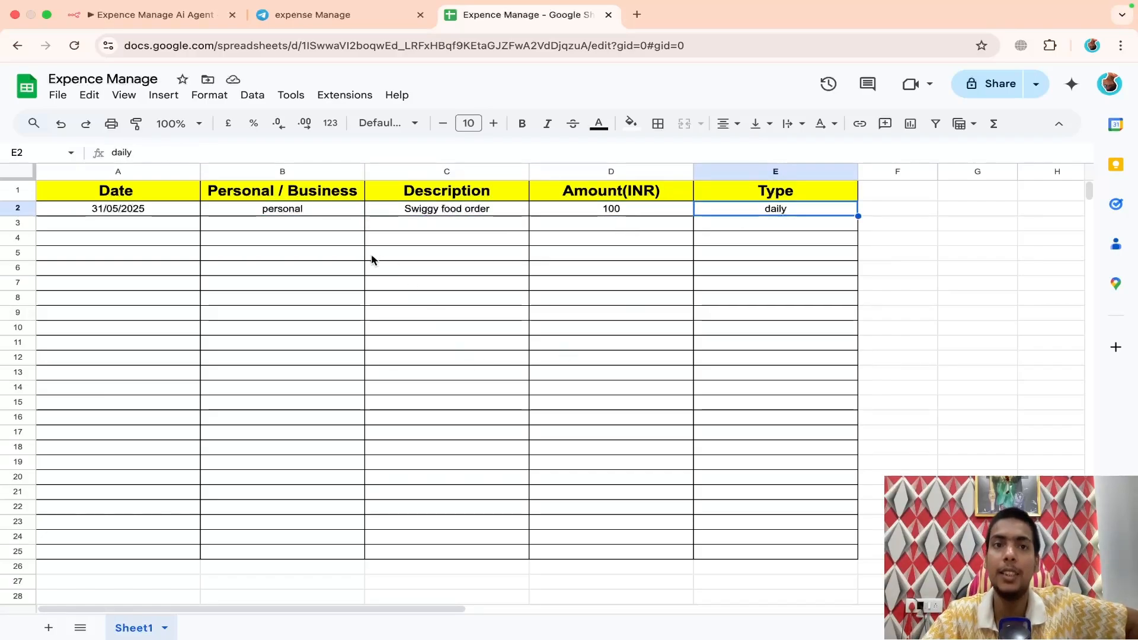
- Start a workflow test and paste a copy of the swiggy expense message into the expense Manage chat's message box, changing the amount to 1000
{"action": "left_click", "coordinate": [155, 15]}
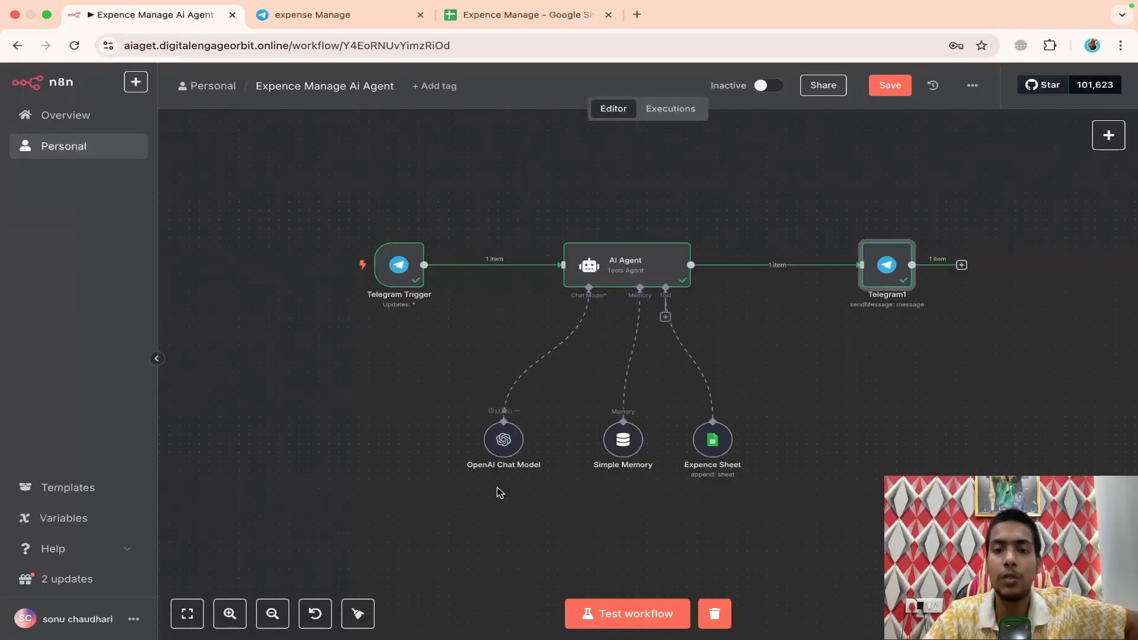
{"action": "left_click", "coordinate": [629, 613]}
{"action": "left_click", "coordinate": [313, 15]}
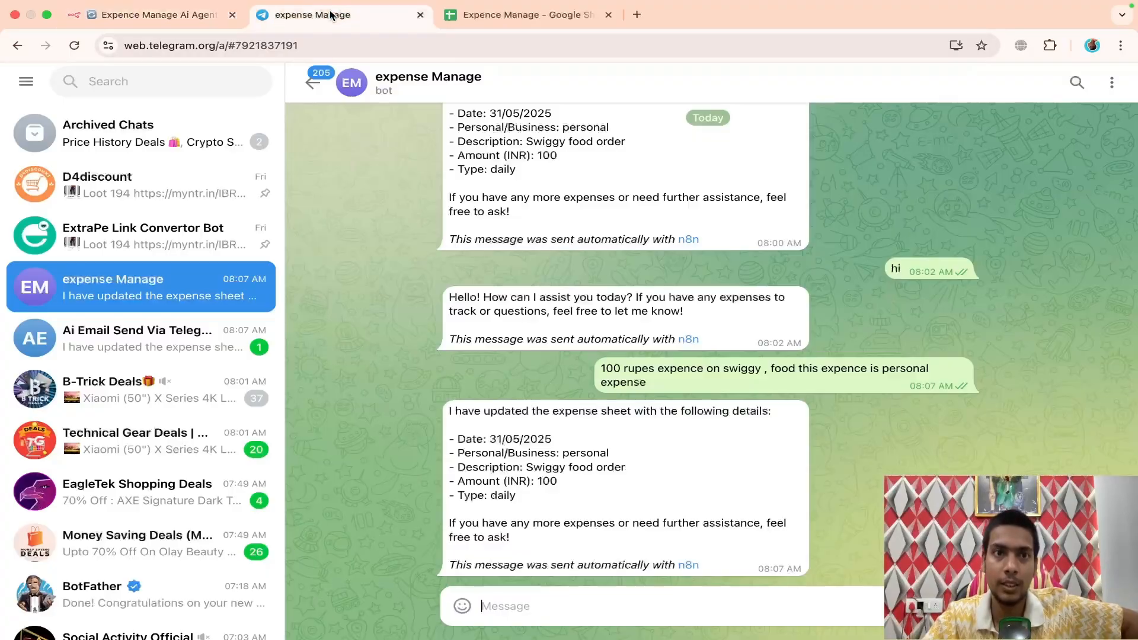
{"action": "triple_click", "coordinate": [626, 378]}
{"action": "key", "text": "super+c"}
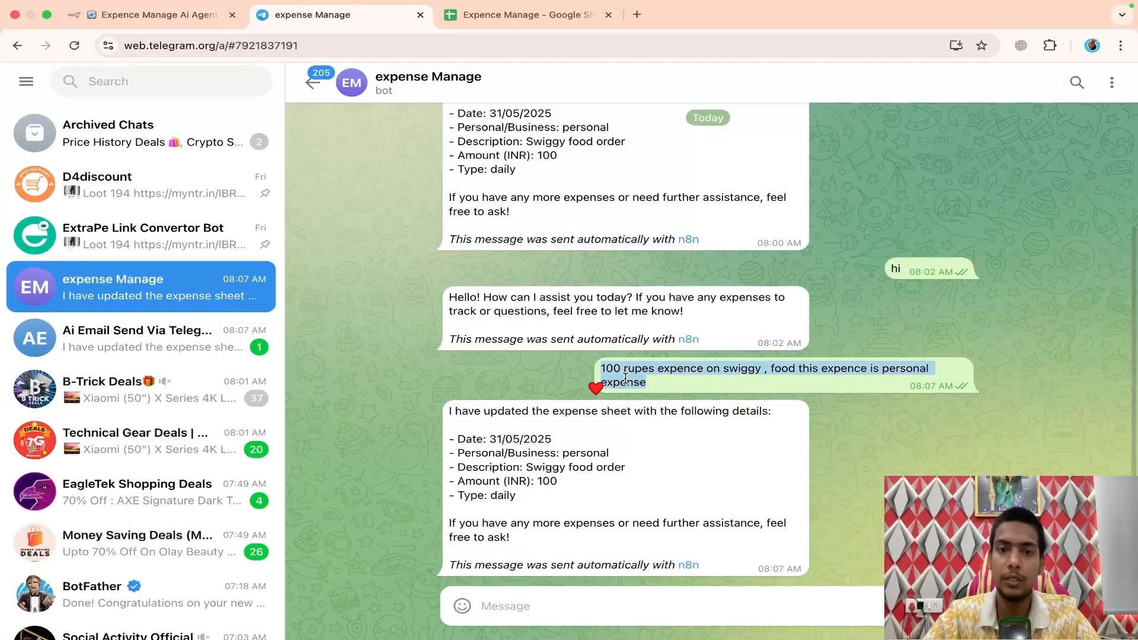
{"action": "left_click", "coordinate": [473, 591]}
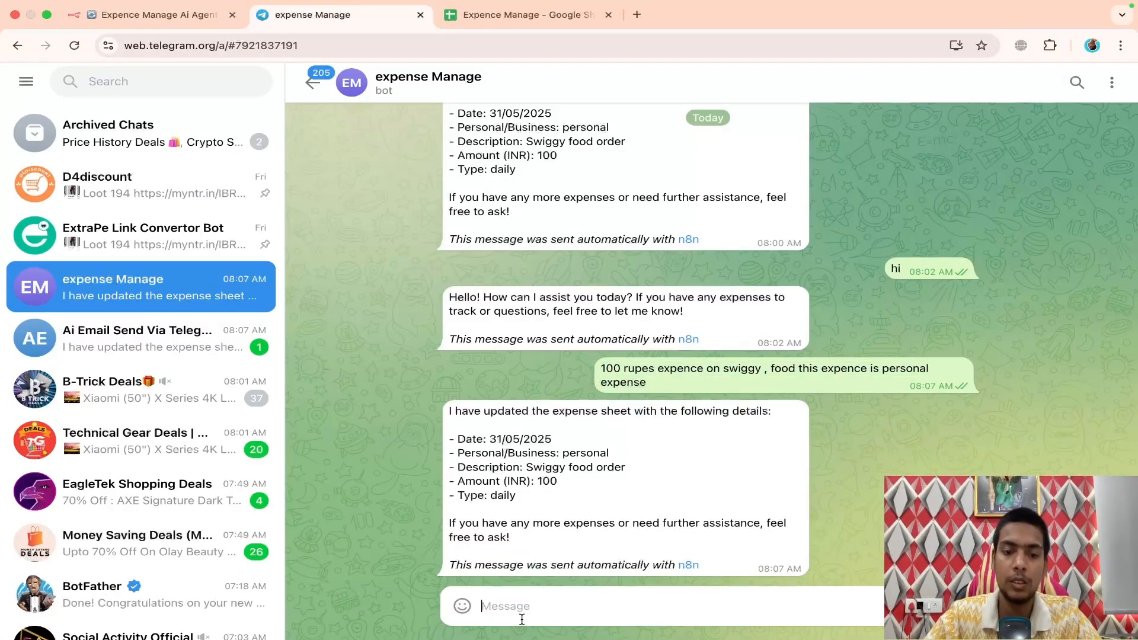
{"action": "key", "text": "super+v"}
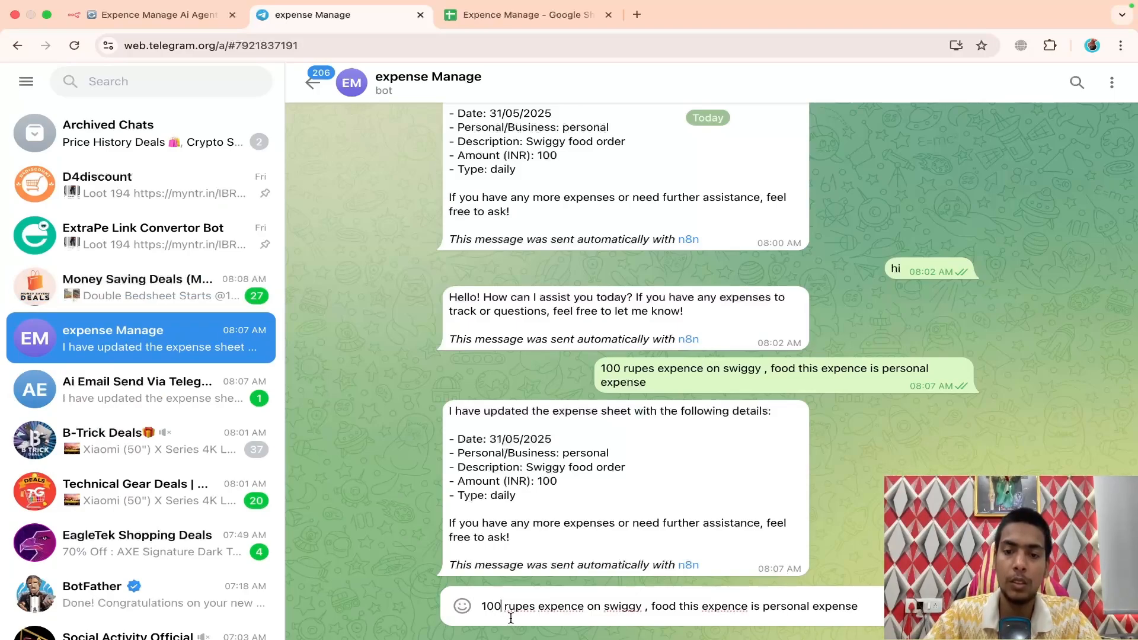
{"action": "type", "text": "0"}
- Replace "on swiggy" in the drafted message with "buy couse ai course"
{"action": "left_click_drag", "start_coordinate": [597, 613], "coordinate": [646, 610]}
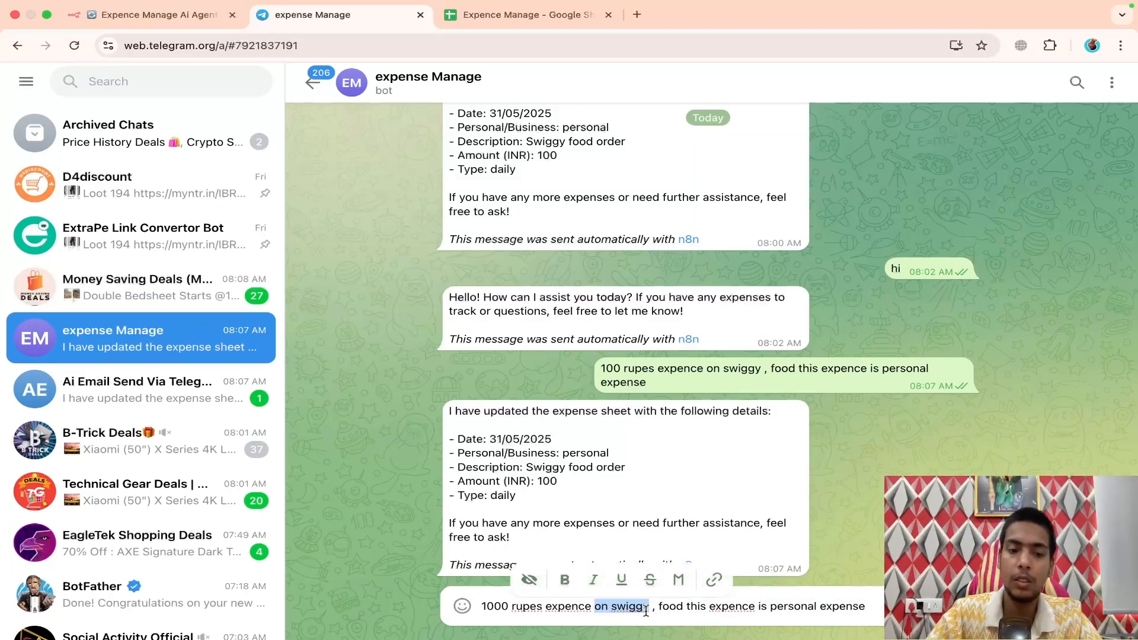
{"action": "type", "text": "buy c"}
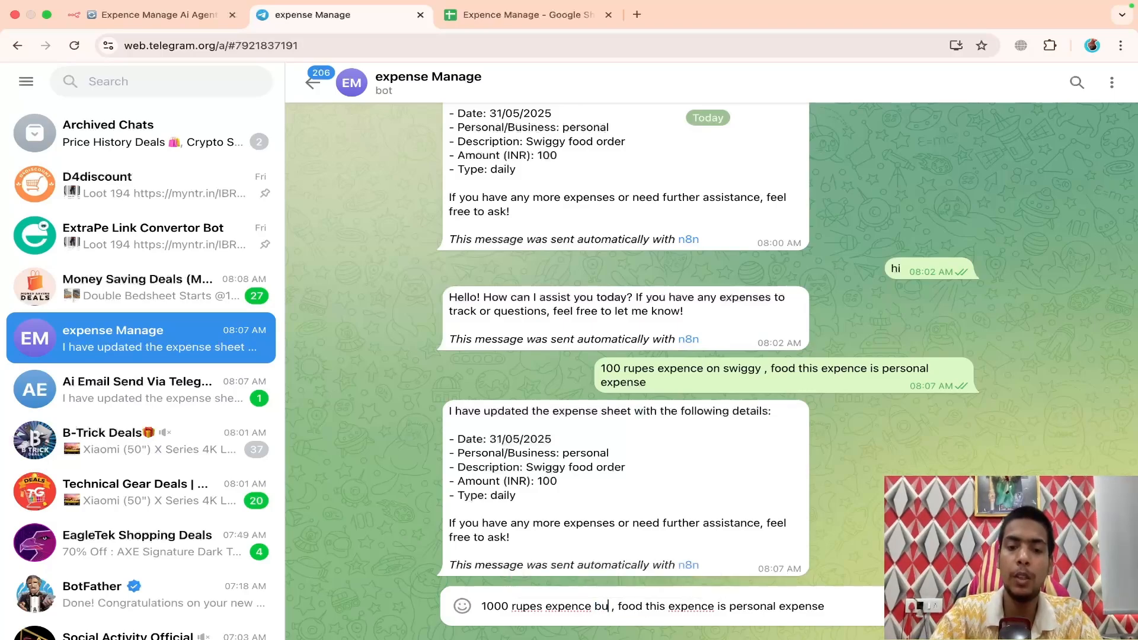
{"action": "type", "text": "ouse"}
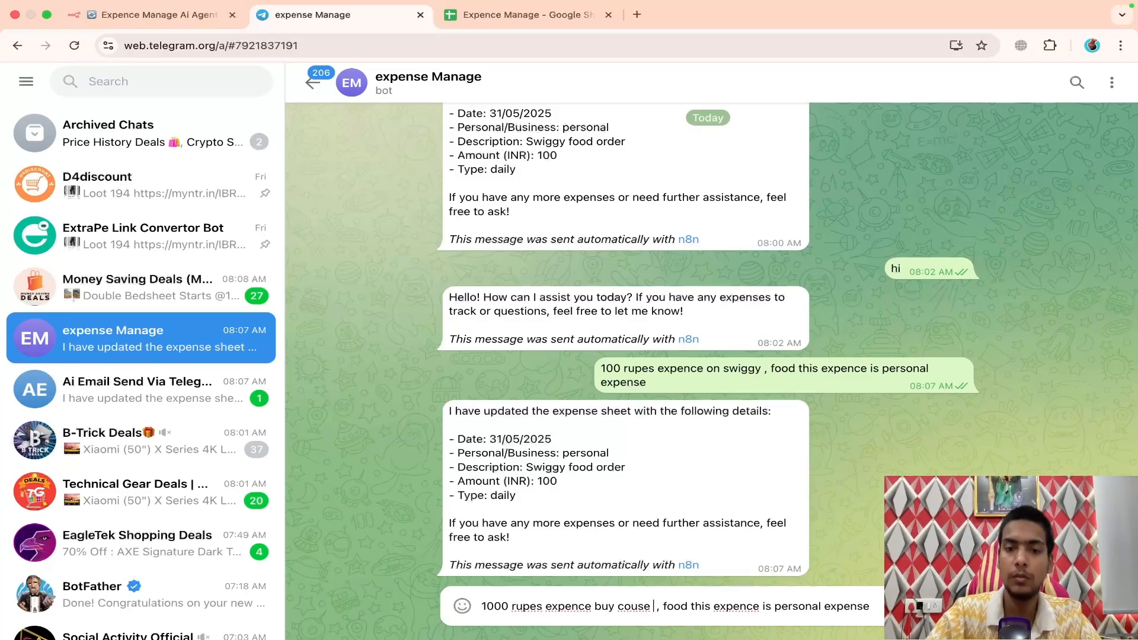
{"action": "type", "text": " ai cou"}
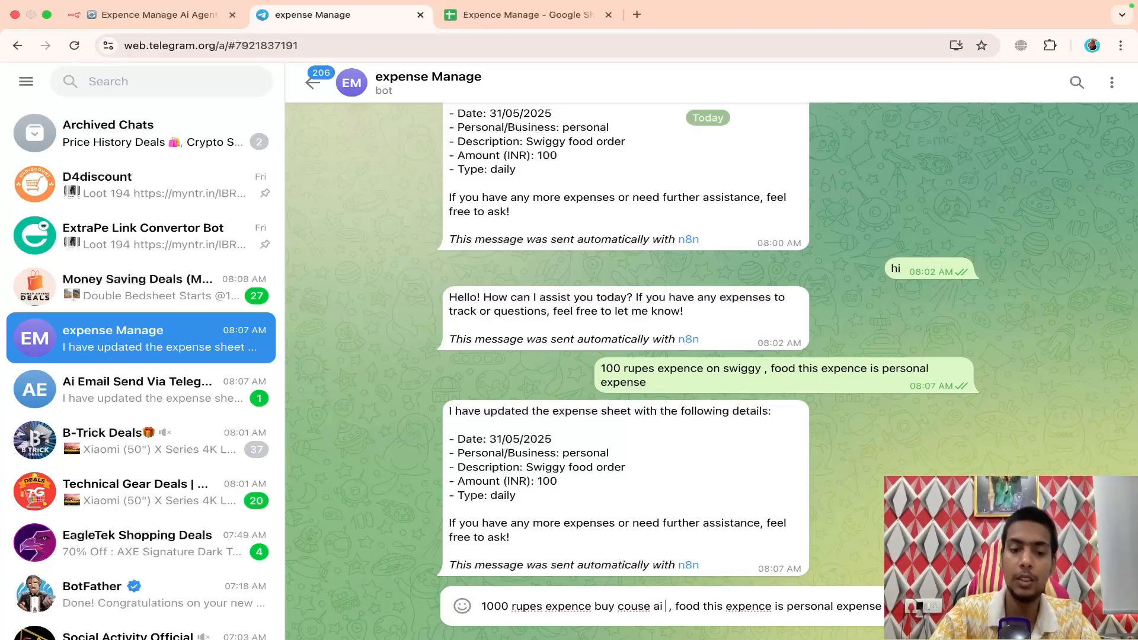
{"action": "type", "text": " rse"}
- Reword the rest of the draft and send "1000 rupes expence buy couse ai course and this is personal expense" to the bot
{"action": "left_click_drag", "start_coordinate": [711, 592], "coordinate": [807, 594]}
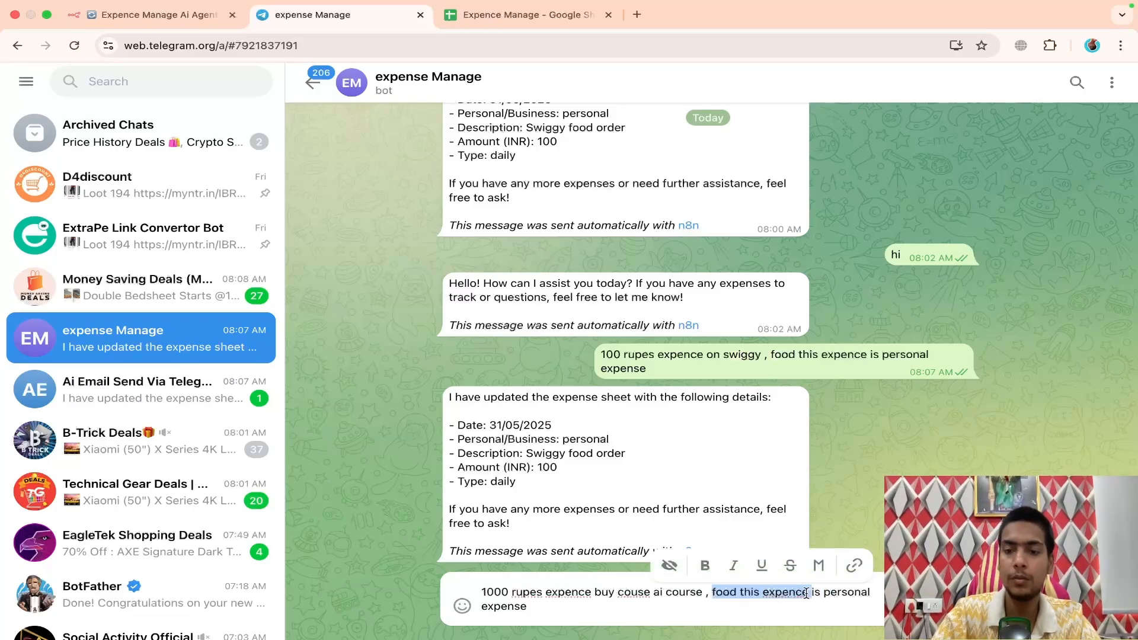
{"action": "key", "text": "BackSpace"}
{"action": "key", "text": "BackSpace"}
{"action": "key", "text": "BackSpace"}
{"action": "type", "text": "and"}
{"action": "type", "text": " y"}
{"action": "key", "text": "BackSpace"}
{"action": "type", "text": "this"}
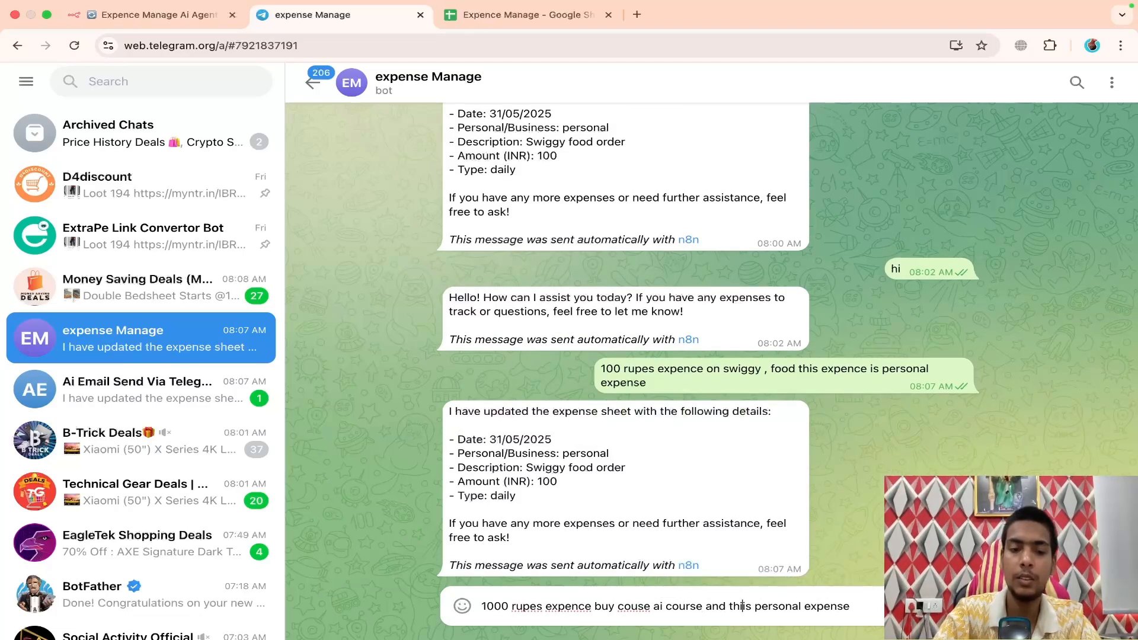
{"action": "key", "text": "Return"}
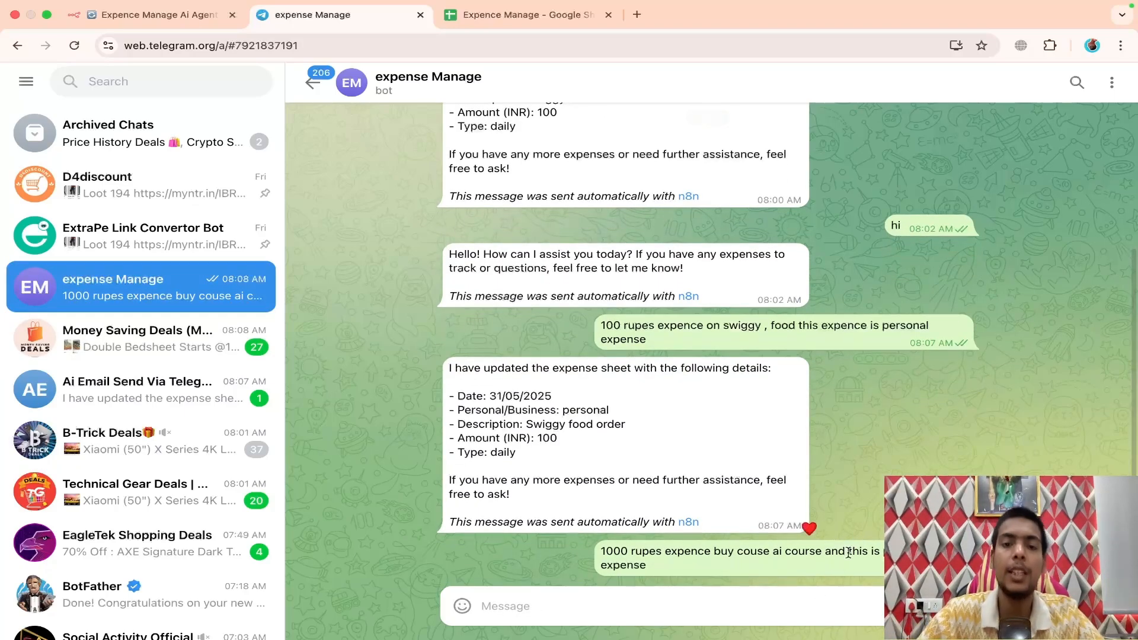
- Compare the bot's reply about the AI course with the Expence Manage sheet, reloading the sheet twice to look for the new row
{"action": "left_click_drag", "start_coordinate": [455, 412], "coordinate": [583, 523]}
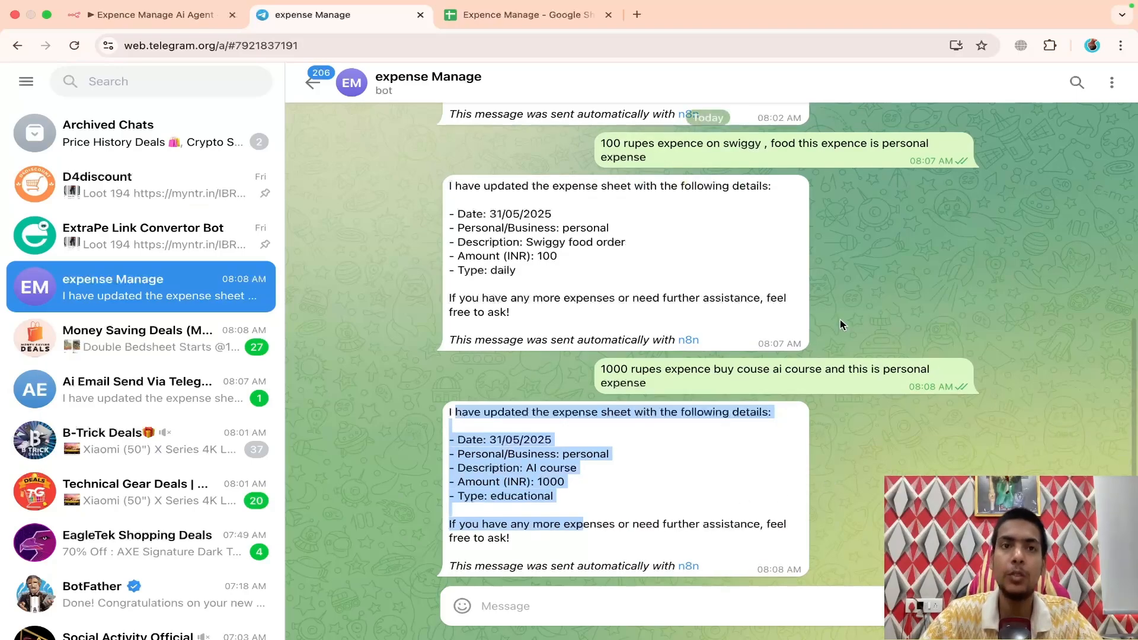
{"action": "left_click", "coordinate": [529, 15]}
{"action": "left_click", "coordinate": [595, 343]}
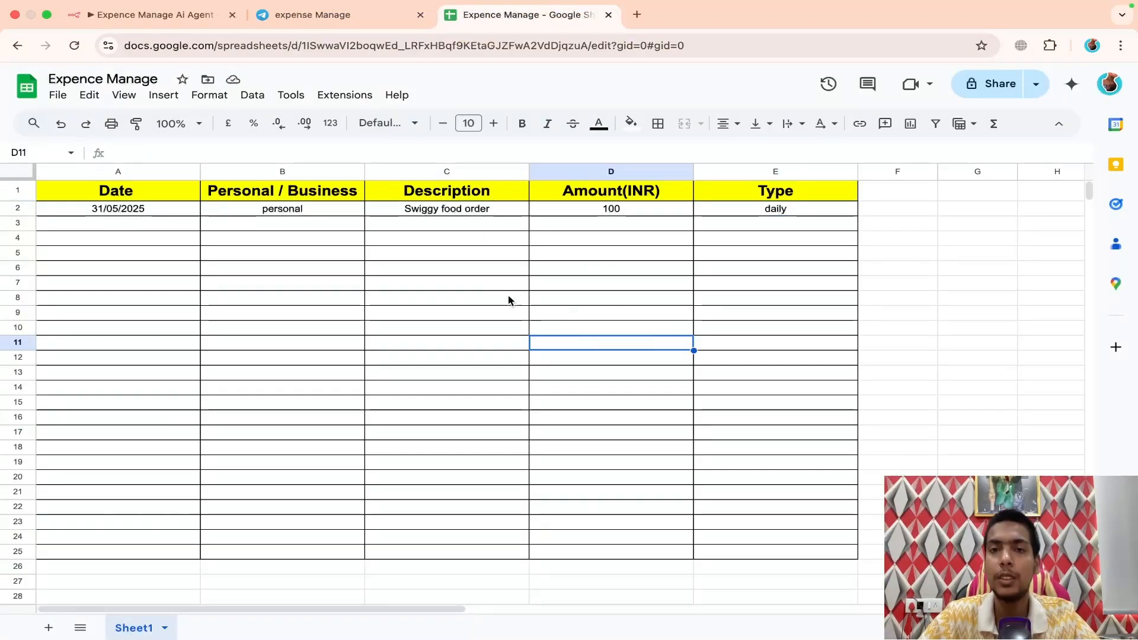
{"action": "left_click", "coordinate": [76, 54]}
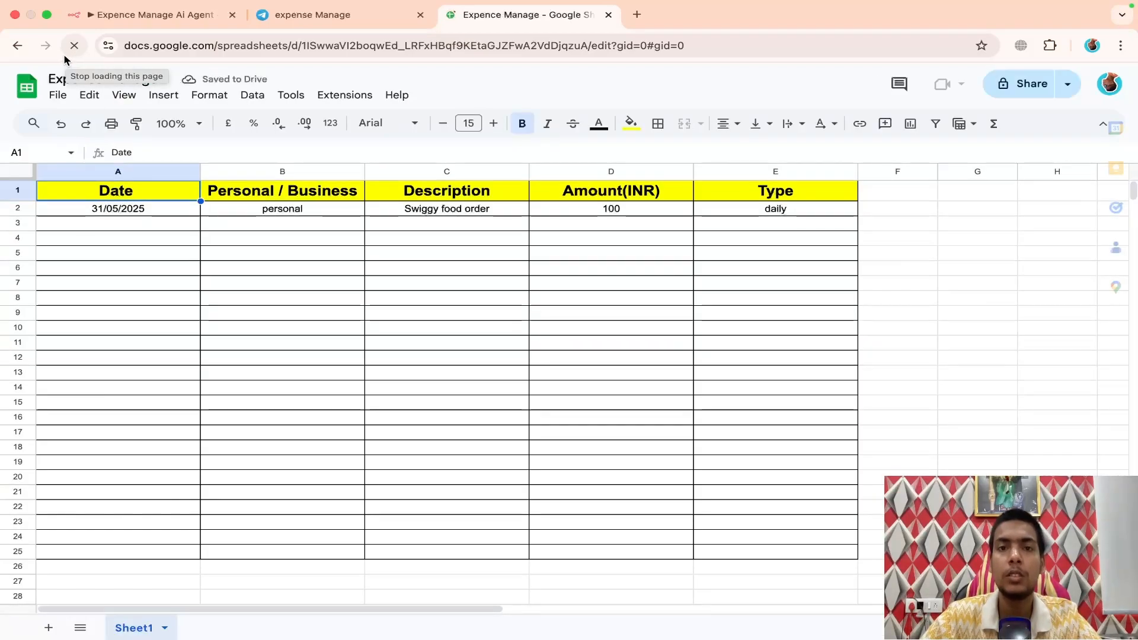
{"action": "left_click", "coordinate": [318, 377]}
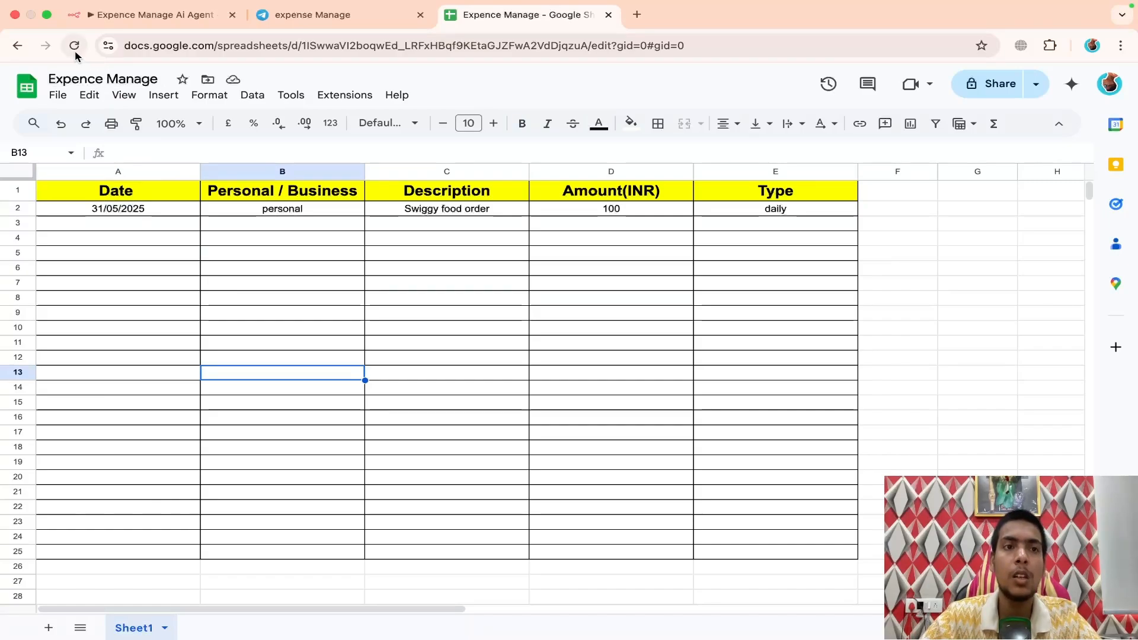
{"action": "left_click", "coordinate": [74, 47]}
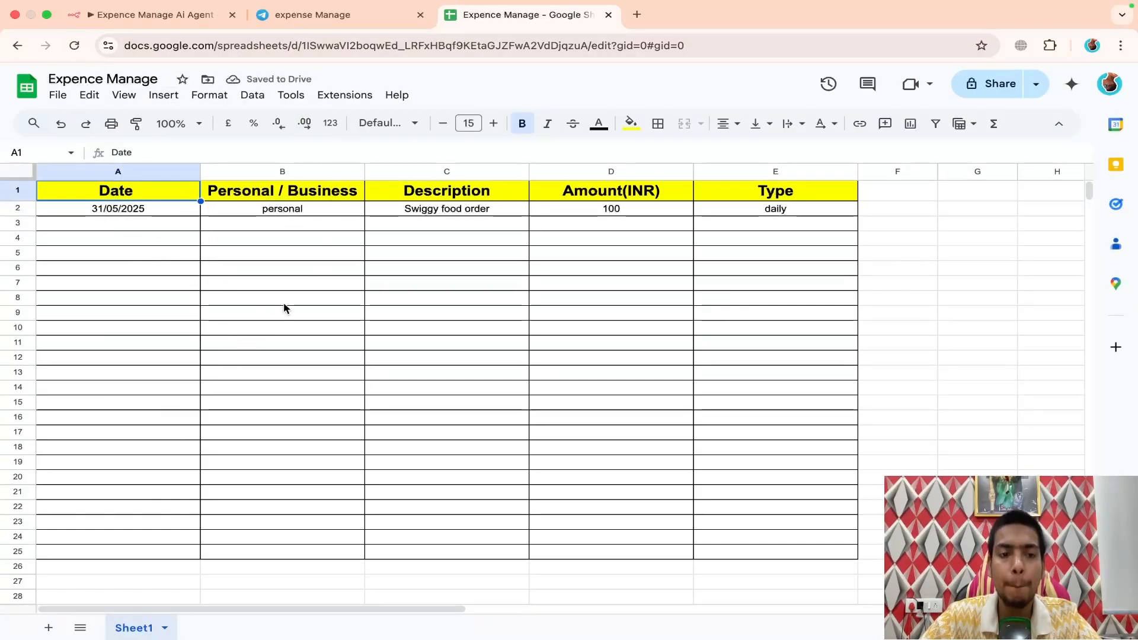
{"action": "left_click", "coordinate": [297, 18]}
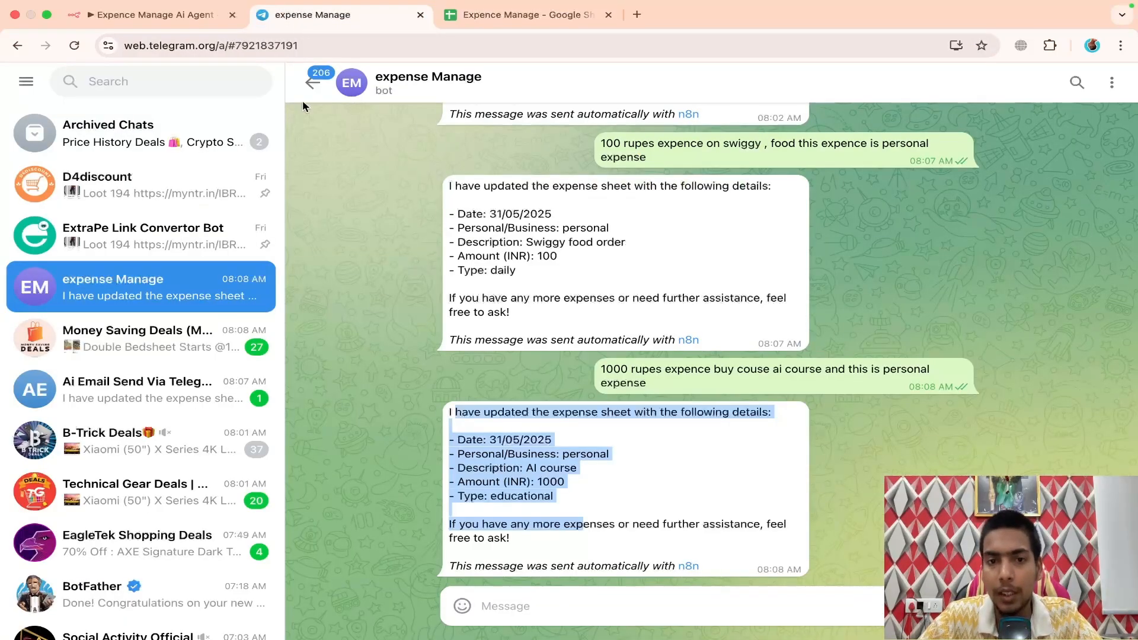
{"action": "left_click", "coordinate": [591, 457]}
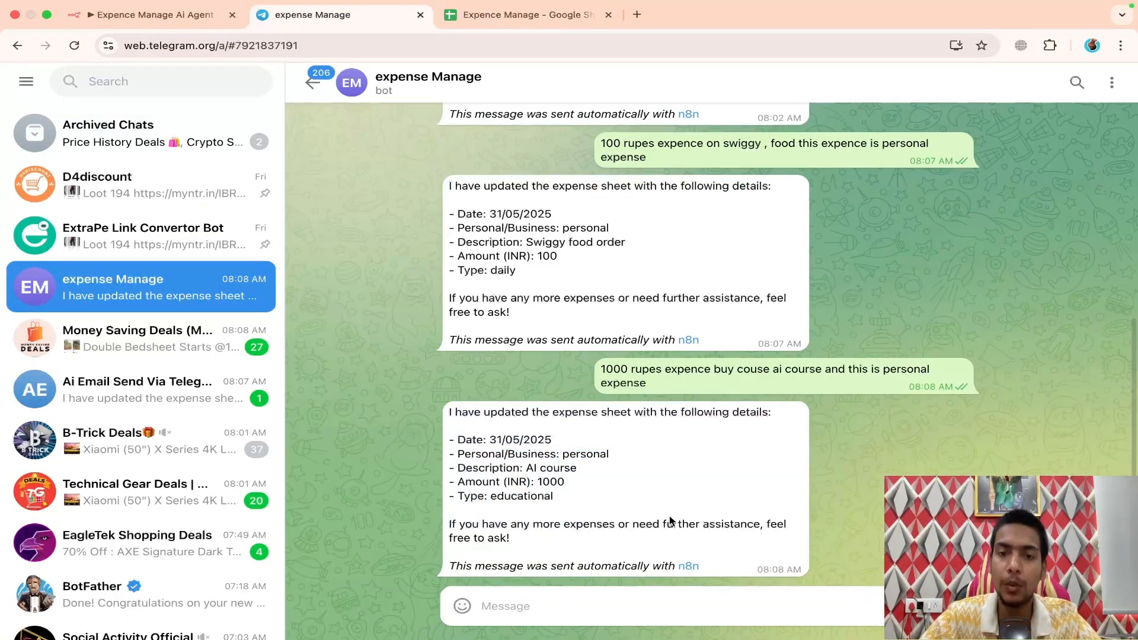
- Reload the Expence Manage sheet to look for the AI course row, and review the Telegram1 and Expence Sheet nodes' settings in n8n
{"action": "left_click", "coordinate": [521, 15]}
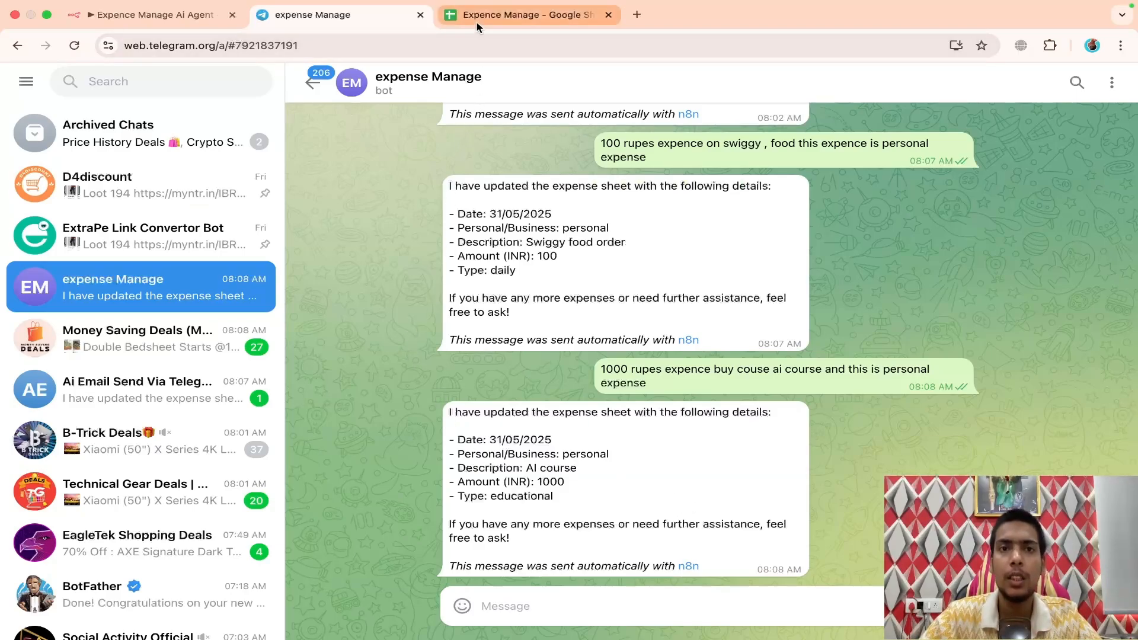
{"action": "left_click", "coordinate": [74, 48]}
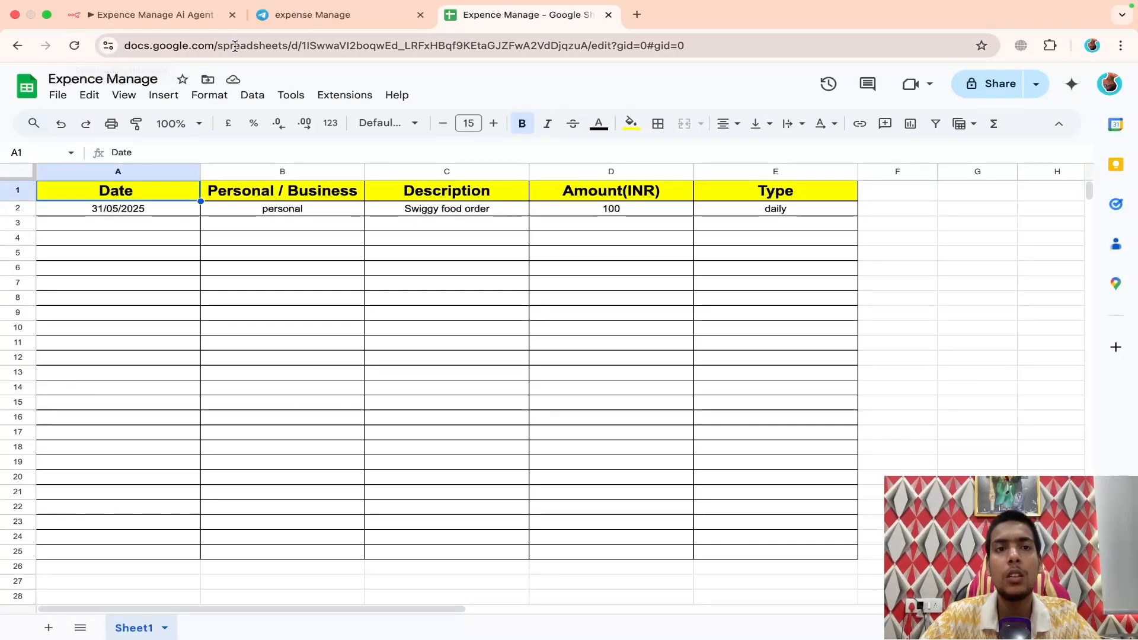
{"action": "left_click", "coordinate": [146, 17]}
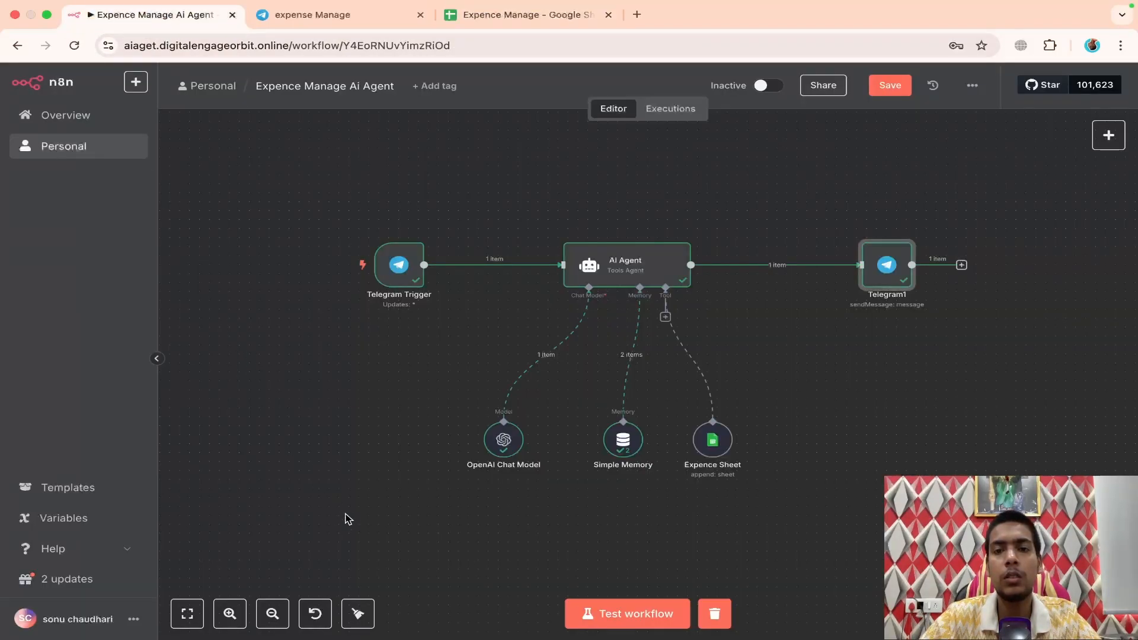
{"action": "double_click", "coordinate": [883, 270]}
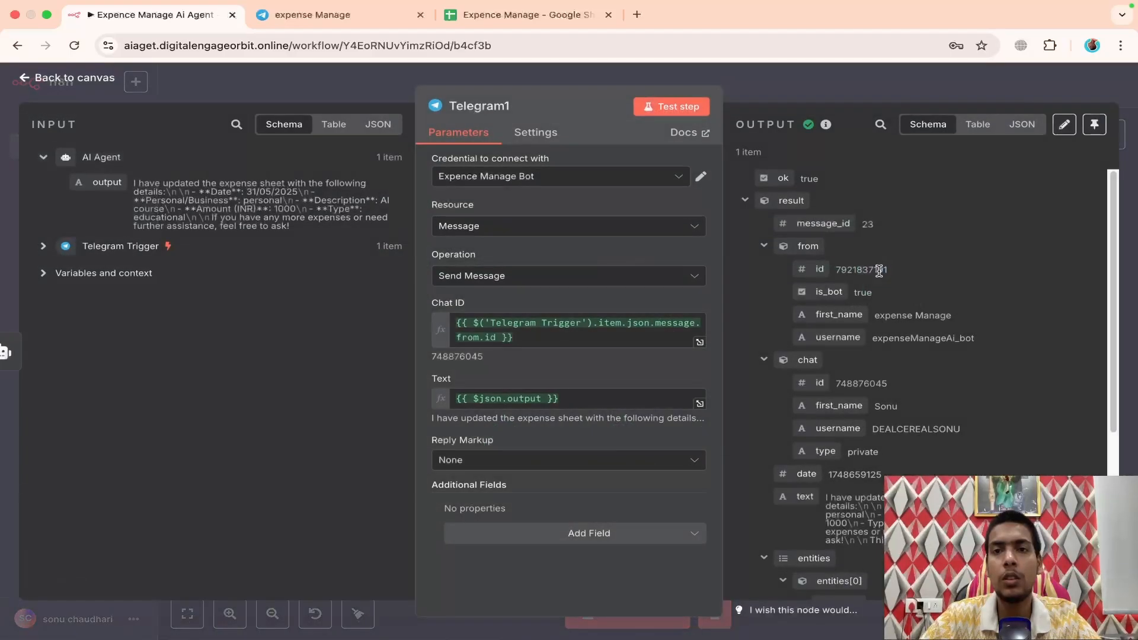
{"action": "left_click", "coordinate": [765, 86]}
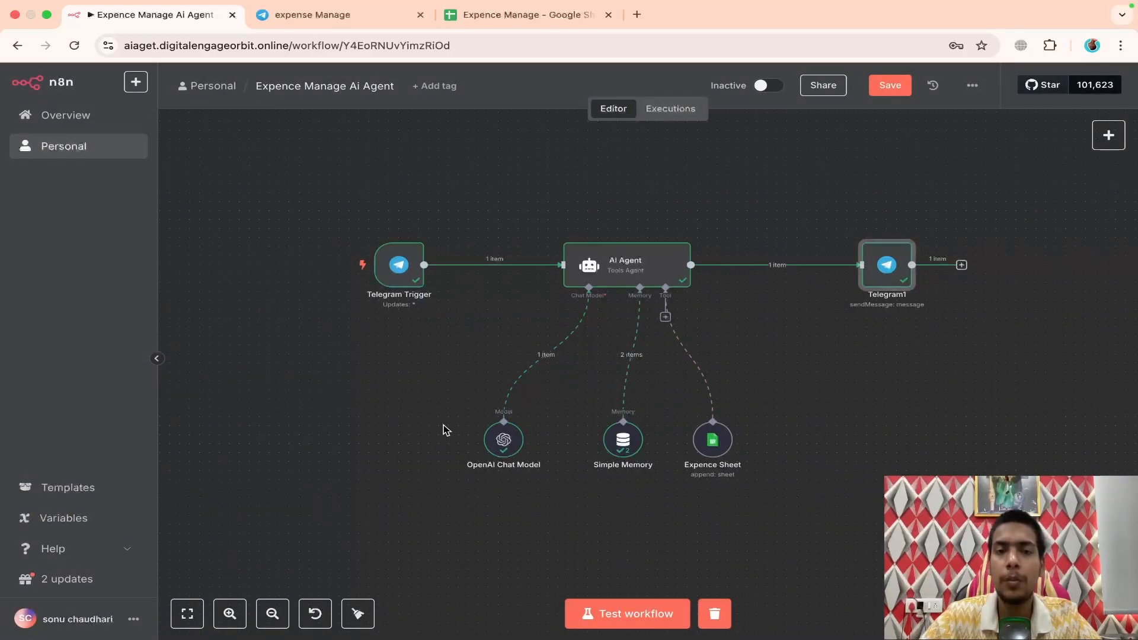
{"action": "double_click", "coordinate": [711, 448]}
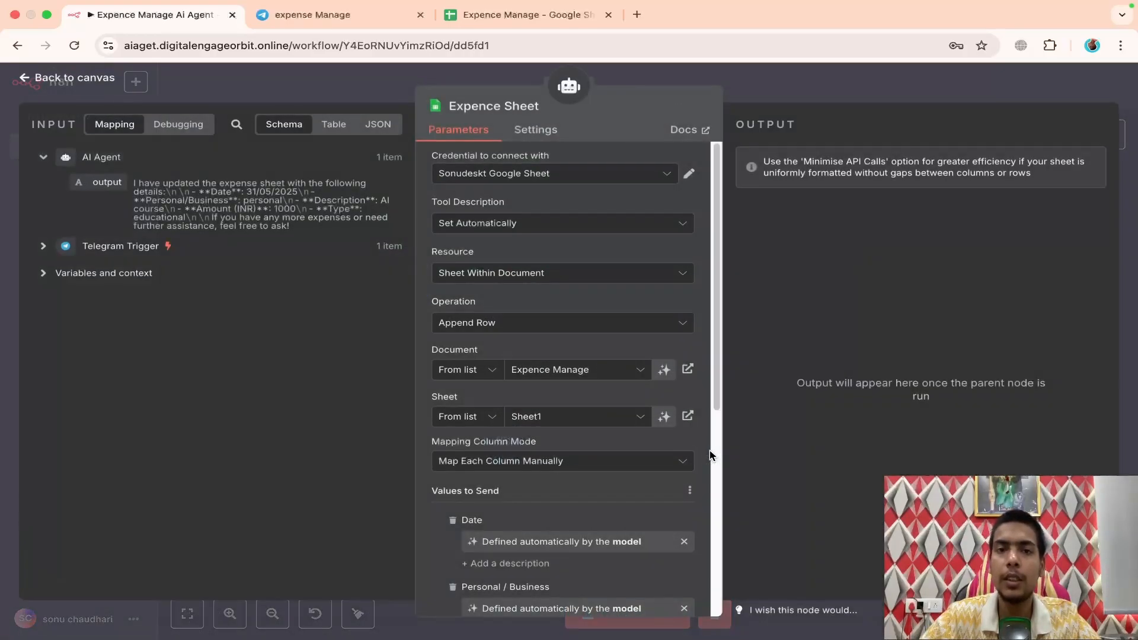
{"action": "scroll", "coordinate": [498, 465], "scroll_direction": "down", "scroll_amount": 3}
{"action": "scroll", "coordinate": [498, 461], "scroll_direction": "up", "scroll_amount": 3}
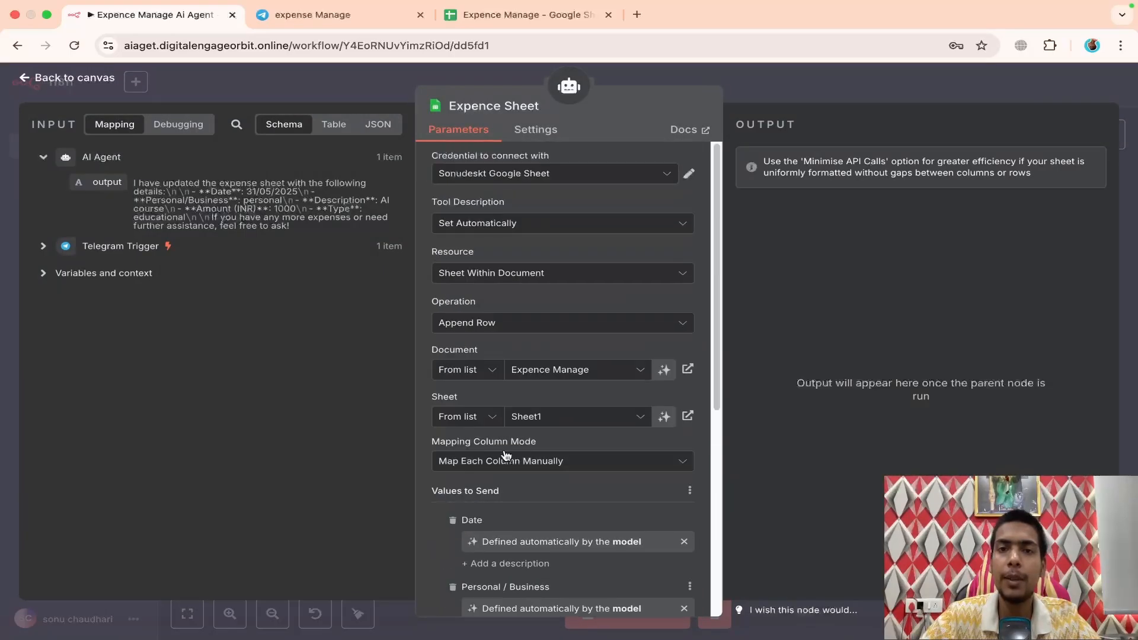
{"action": "left_click", "coordinate": [782, 90]}
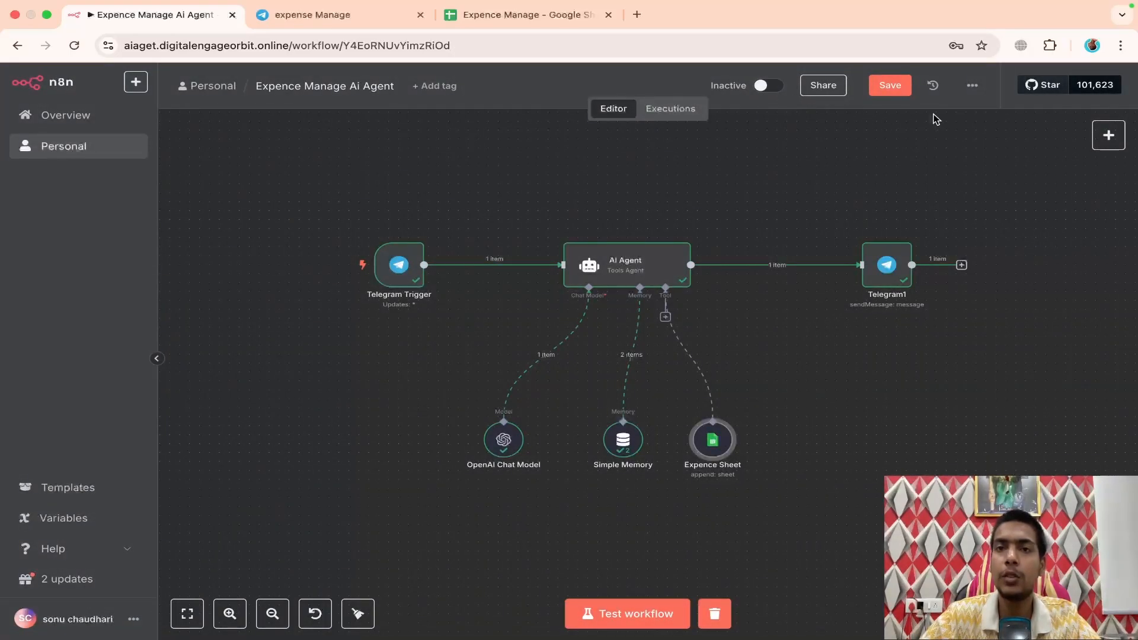
- Save the Expence Manage Ai Agent workflow and activate it
{"action": "left_click", "coordinate": [894, 95]}
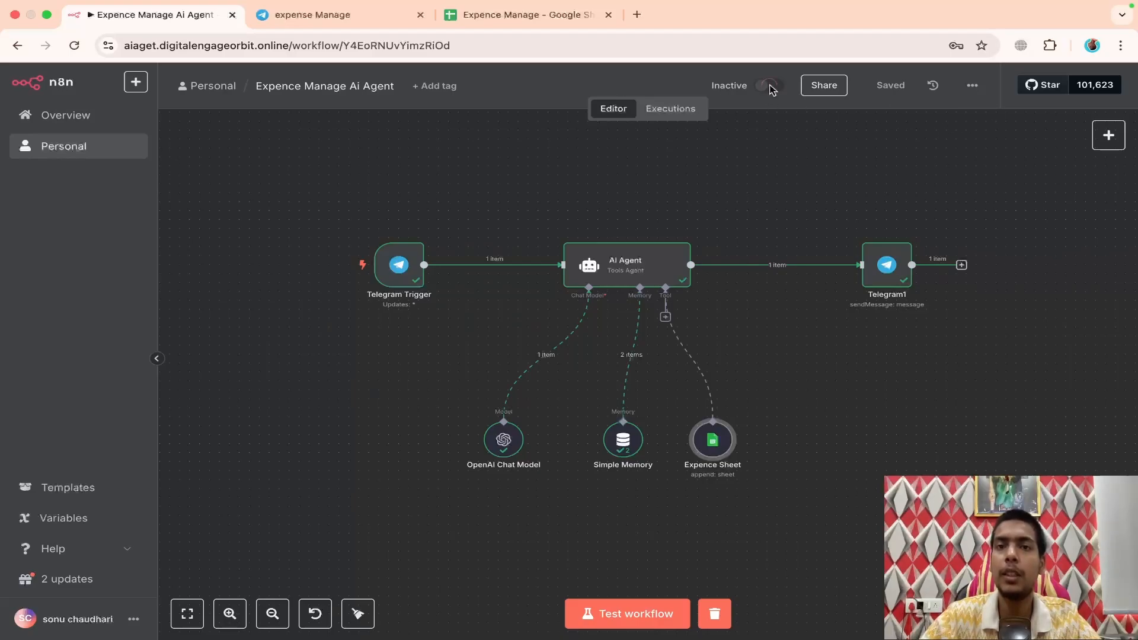
{"action": "left_click", "coordinate": [771, 86]}
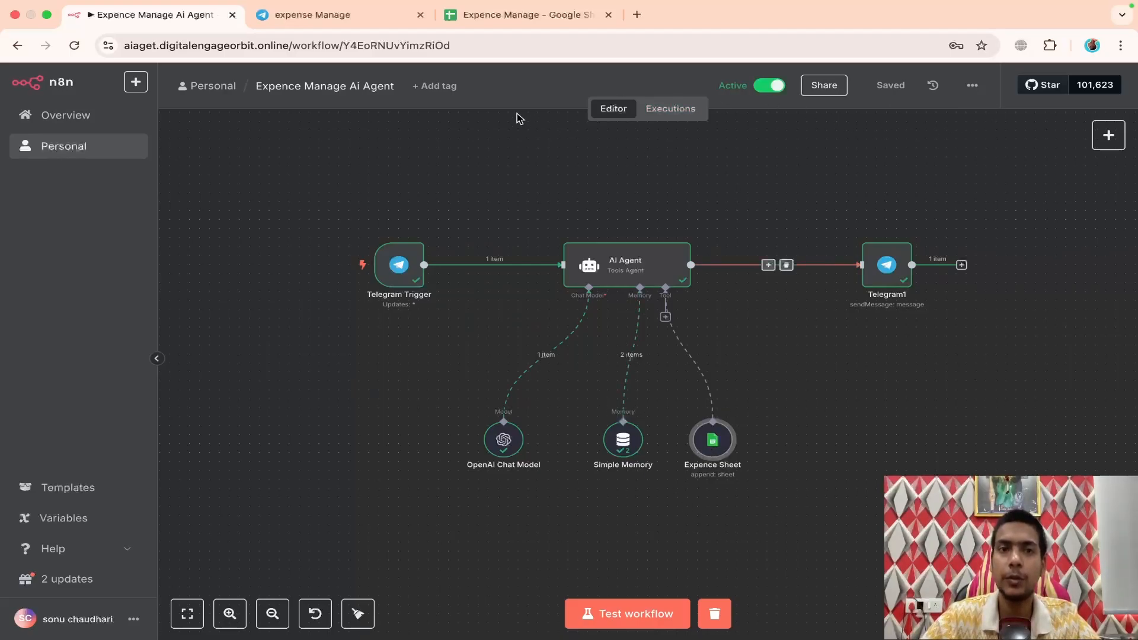
- Copy the "1000 rupes expence buy couse ai course and this is personal expense" message in the expense Manage chat and resend it to the bot
{"action": "left_click", "coordinate": [326, 13]}
{"action": "double_click", "coordinate": [643, 379]}
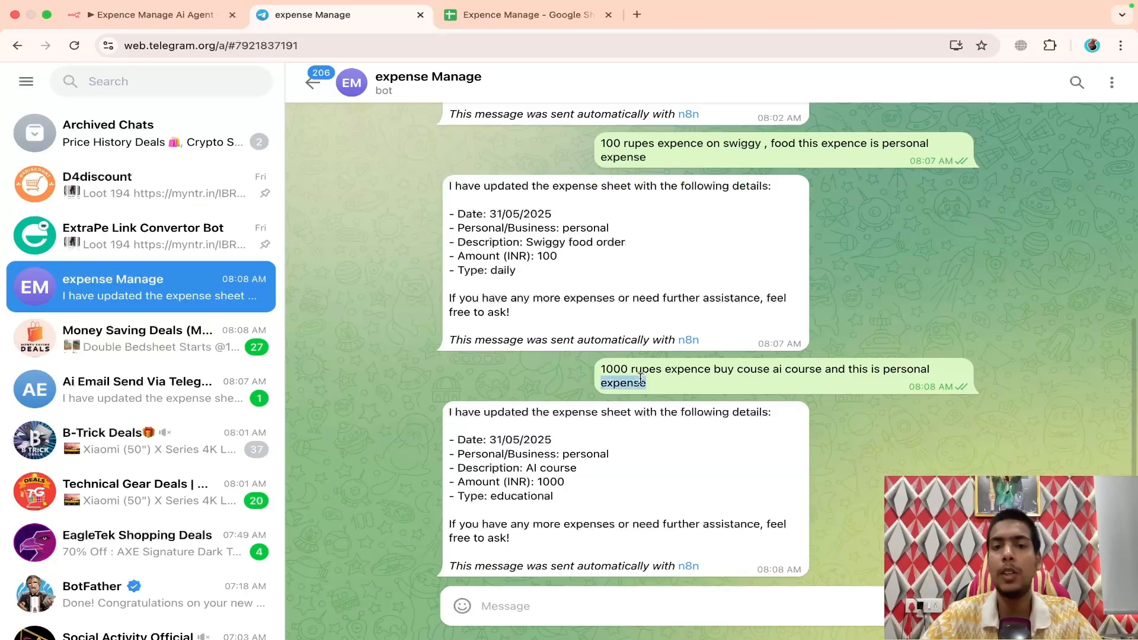
{"action": "left_click_drag", "start_coordinate": [656, 384], "coordinate": [602, 368]}
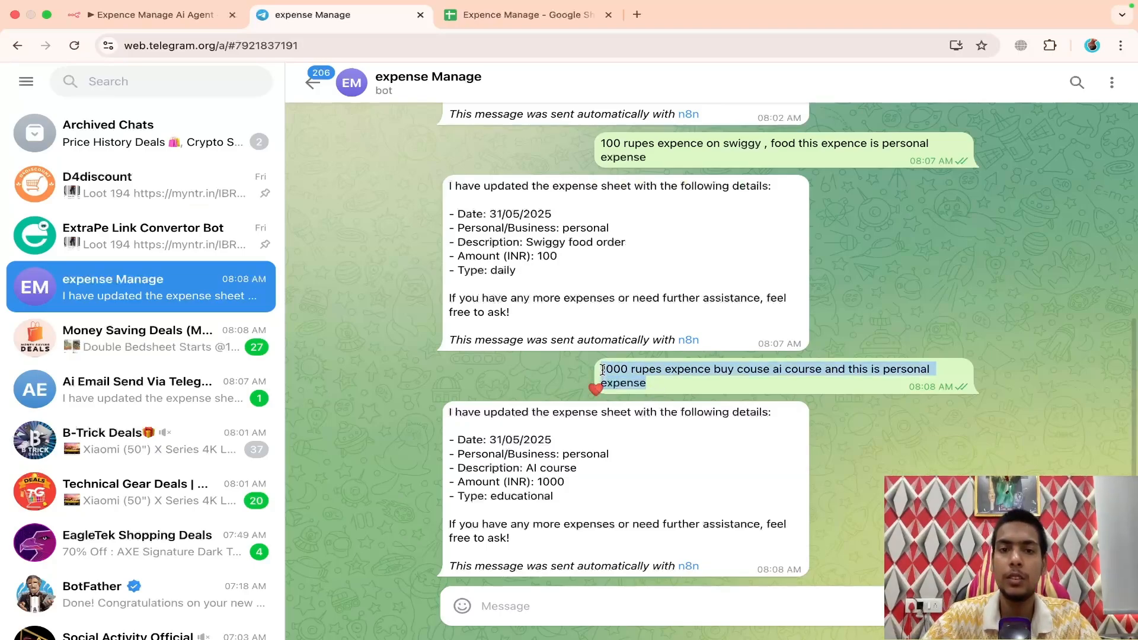
{"action": "left_click", "coordinate": [461, 16]}
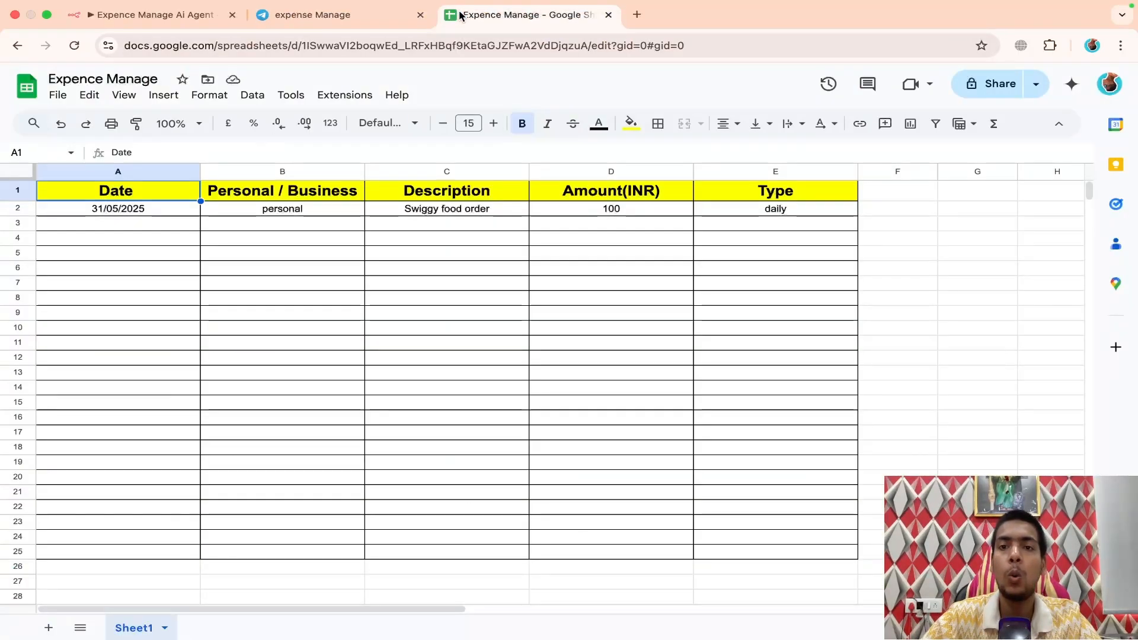
{"action": "left_click", "coordinate": [300, 17]}
{"action": "left_click", "coordinate": [616, 604]}
{"action": "key", "text": "ctrl+v"}
{"action": "key", "text": "Return"}
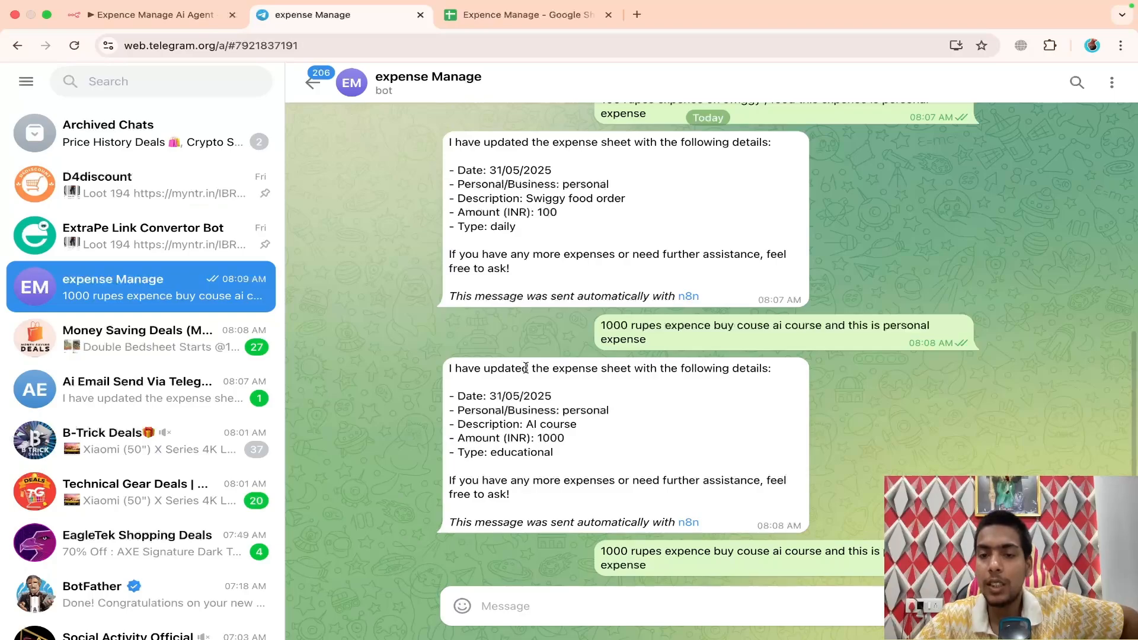
- Check row 3 of the Expence Manage sheet for the AI course expense, going through its date, category, description, amount and type cells
{"action": "left_click", "coordinate": [507, 15]}
{"action": "left_click", "coordinate": [370, 300]}
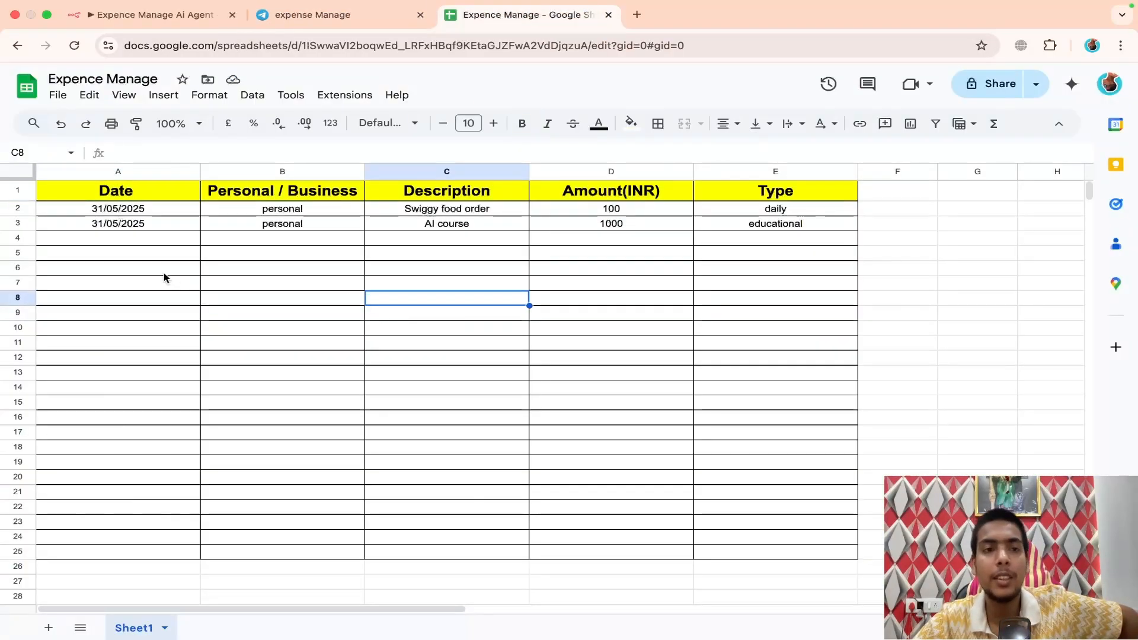
{"action": "left_click", "coordinate": [113, 230]}
{"action": "left_click", "coordinate": [296, 225]}
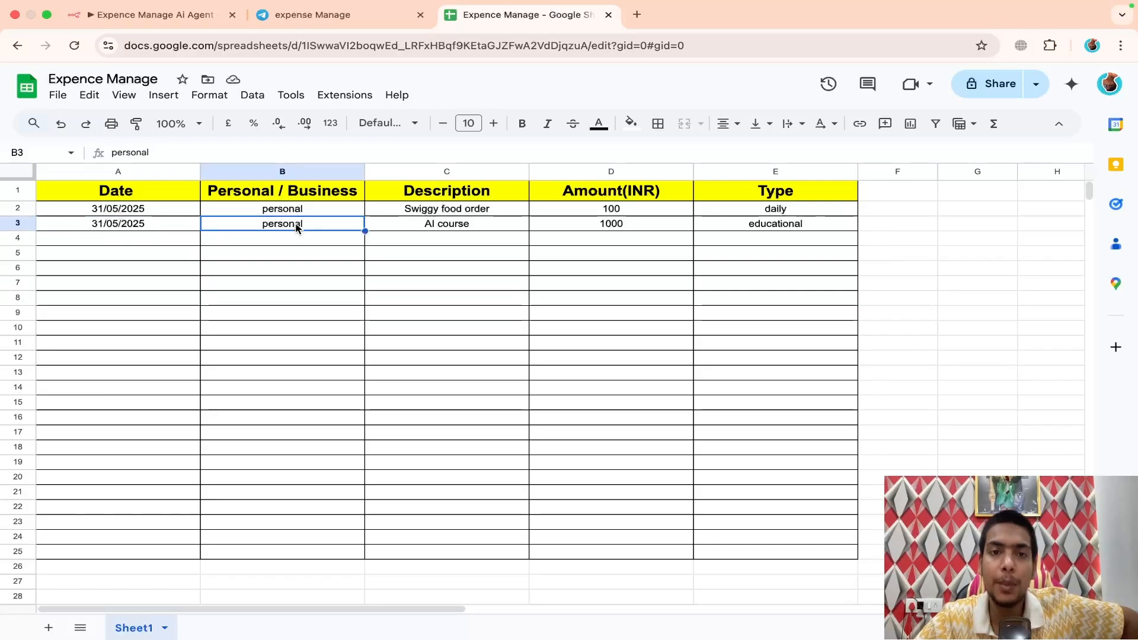
{"action": "left_click", "coordinate": [451, 225]}
{"action": "left_click", "coordinate": [619, 224]}
{"action": "left_click", "coordinate": [765, 230]}
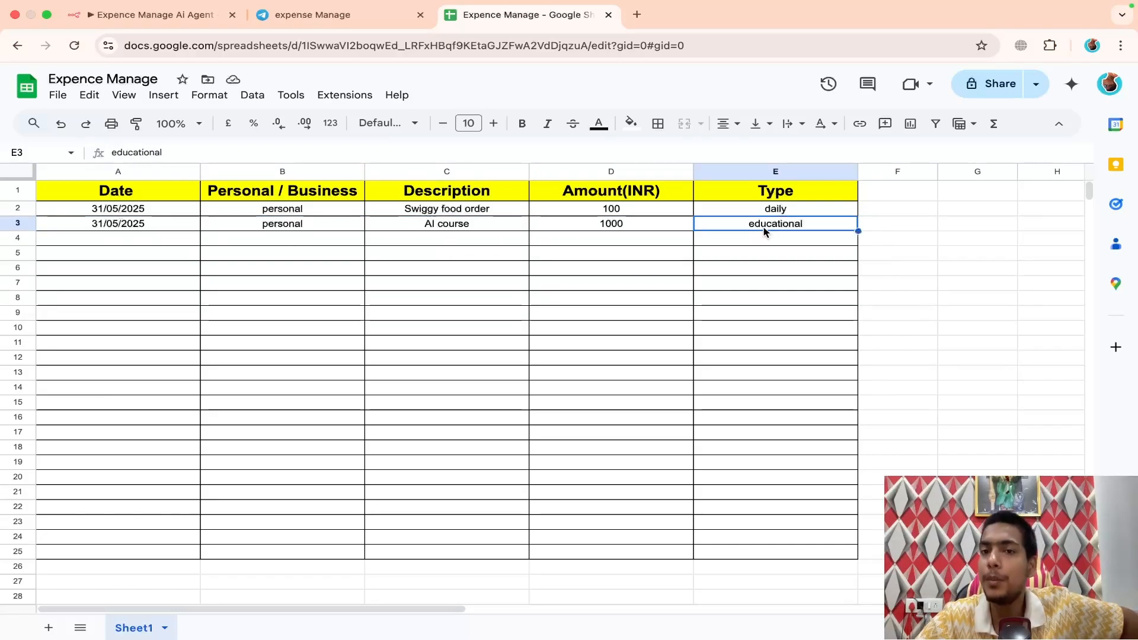
{"action": "left_click", "coordinate": [701, 345]}
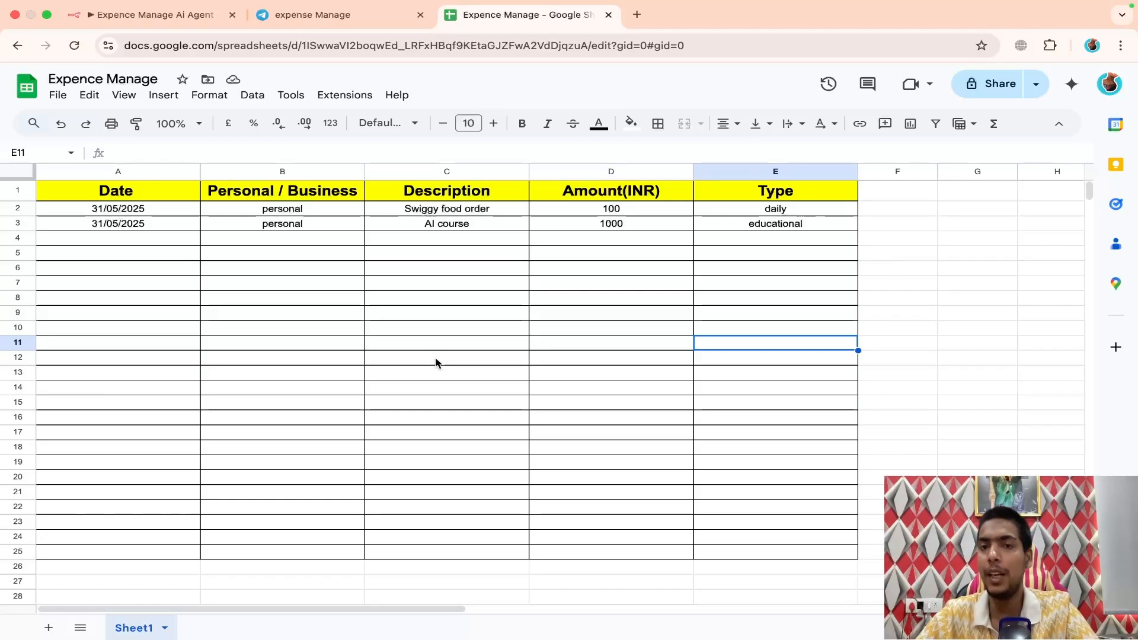
- Ask the bot "total expense is ?" in the expense Manage Telegram chat
{"action": "left_click", "coordinate": [228, 17]}
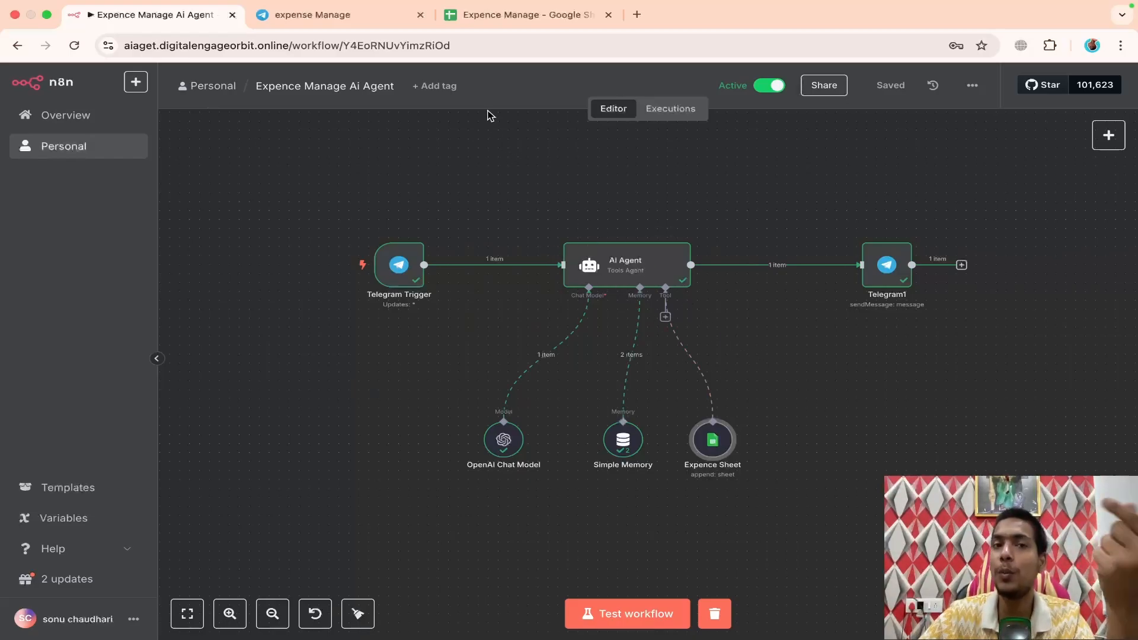
{"action": "left_click", "coordinate": [332, 16]}
{"action": "type", "text": "total ex"}
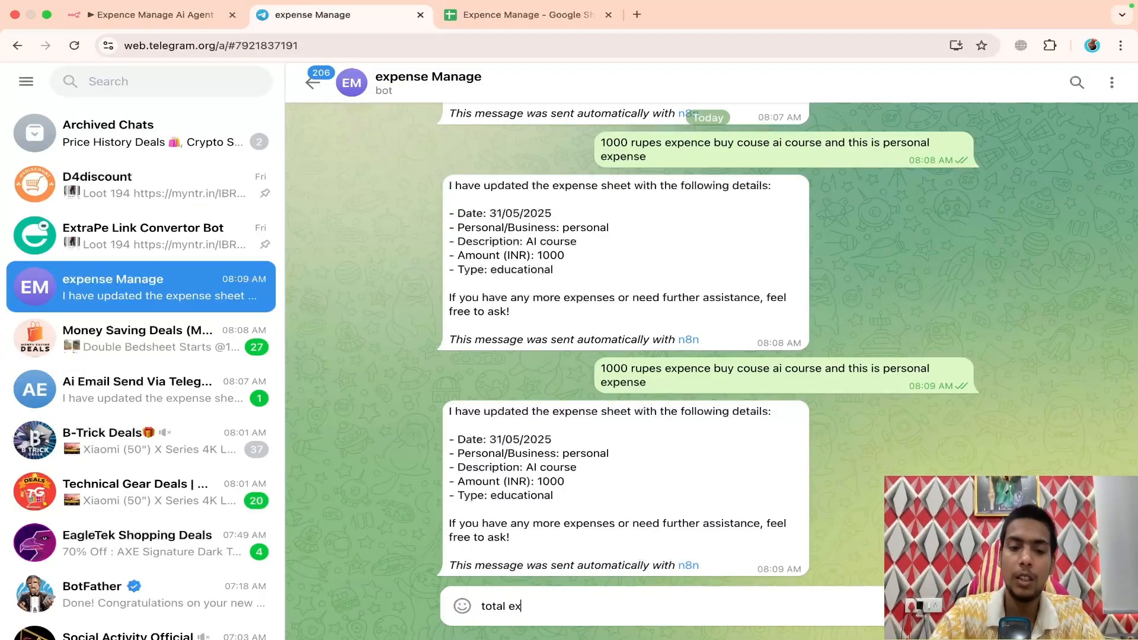
{"action": "type", "text": "pense is"}
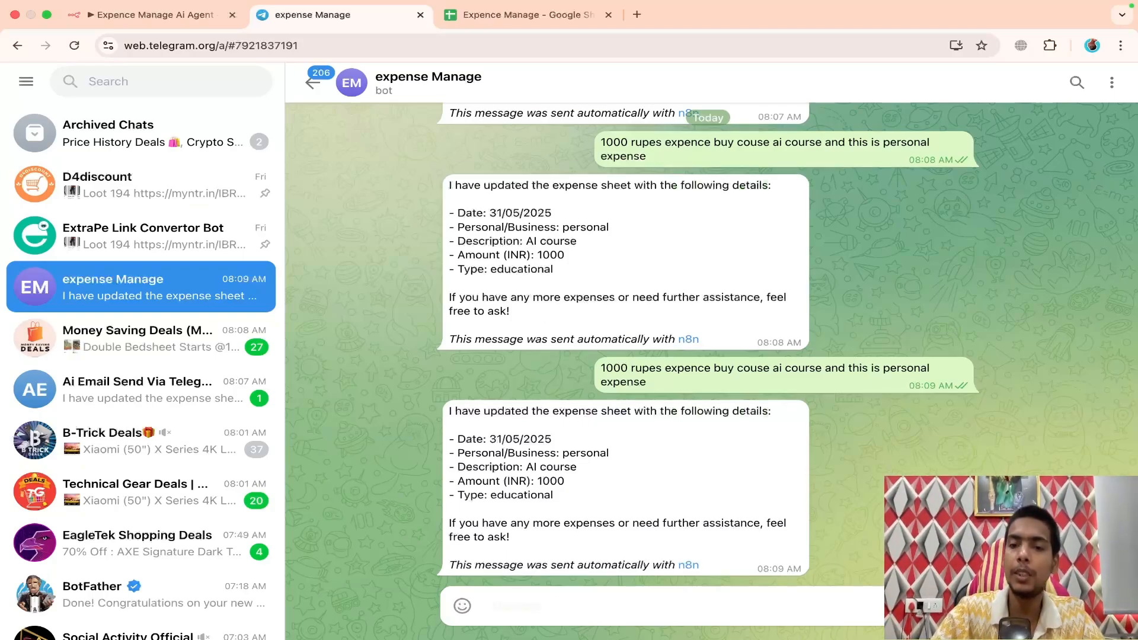
{"action": "key", "text": "Return"}
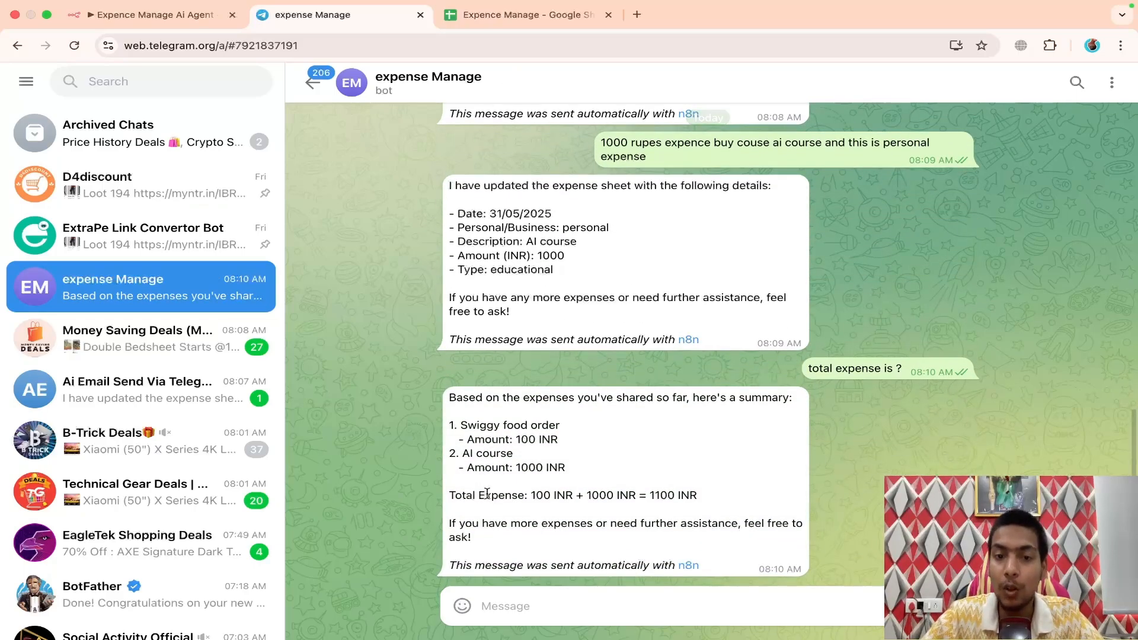
- Read the itemised amounts in the bot's expense summary and compare them with the rows of the Expence Manage sheet
{"action": "left_click_drag", "start_coordinate": [468, 427], "coordinate": [557, 439]}
{"action": "left_click_drag", "start_coordinate": [462, 453], "coordinate": [605, 480]}
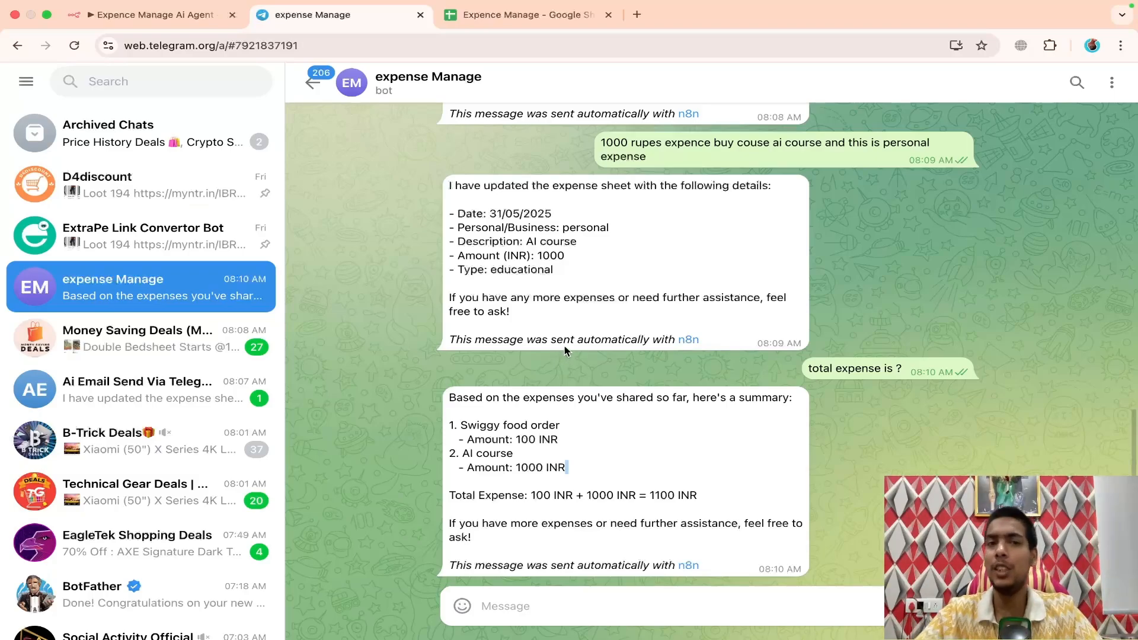
{"action": "left_click", "coordinate": [523, 15]}
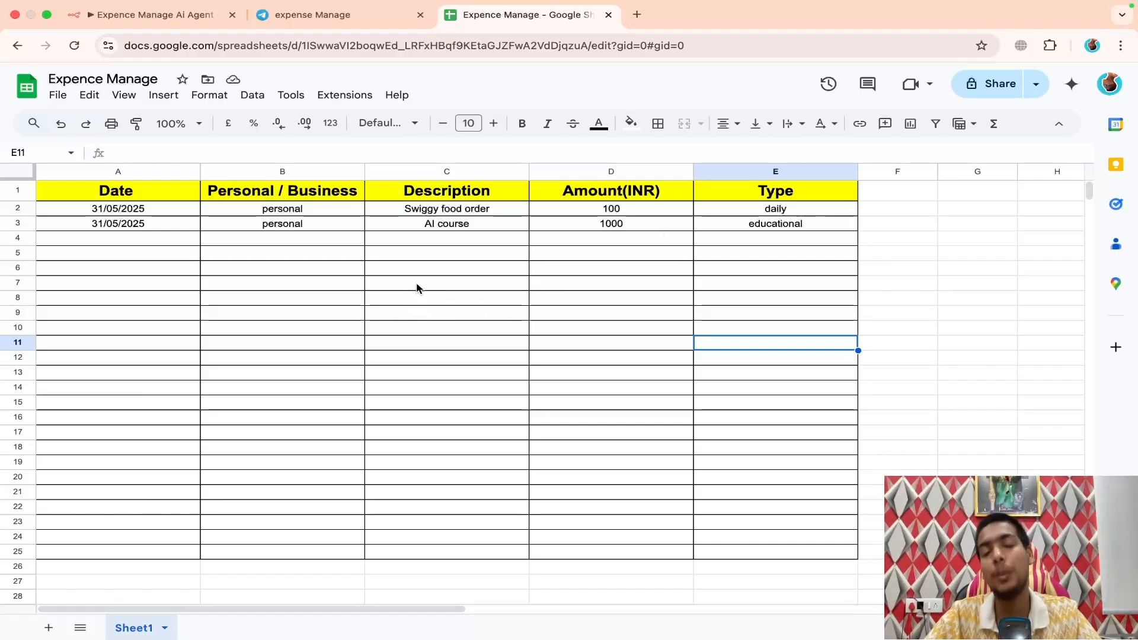
{"action": "left_click", "coordinate": [330, 25]}
- Return to the n8n workflow and select all its nodes on the canvas to review the complete agent
{"action": "left_click", "coordinate": [145, 22]}
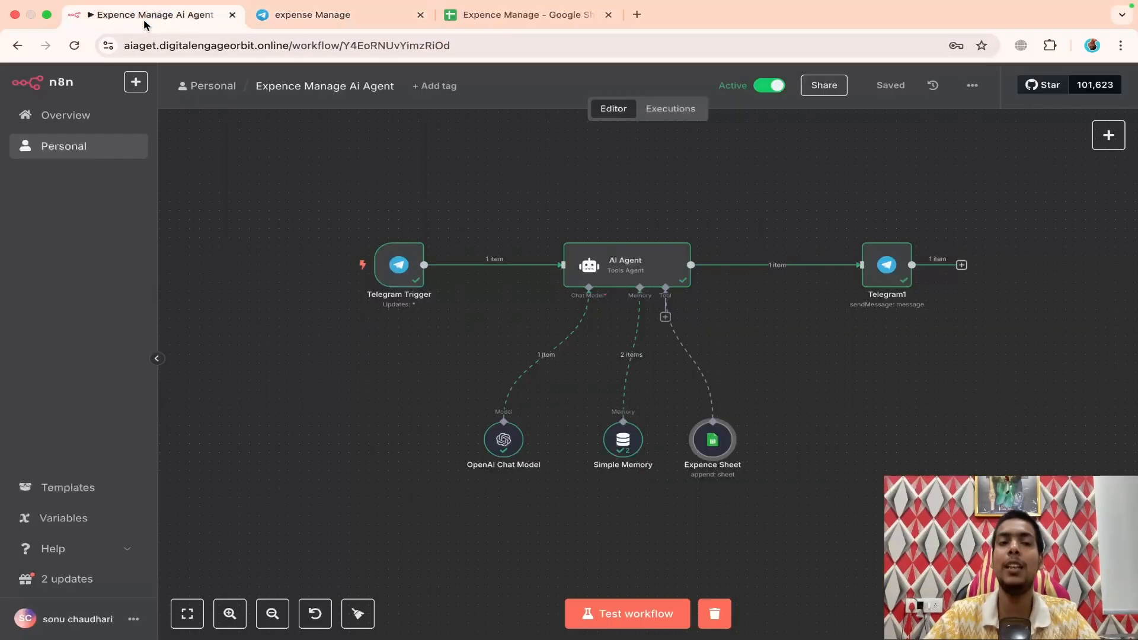
{"action": "left_click_drag", "start_coordinate": [308, 179], "coordinate": [967, 526]}
{"action": "left_click_drag", "start_coordinate": [993, 169], "coordinate": [330, 488]}
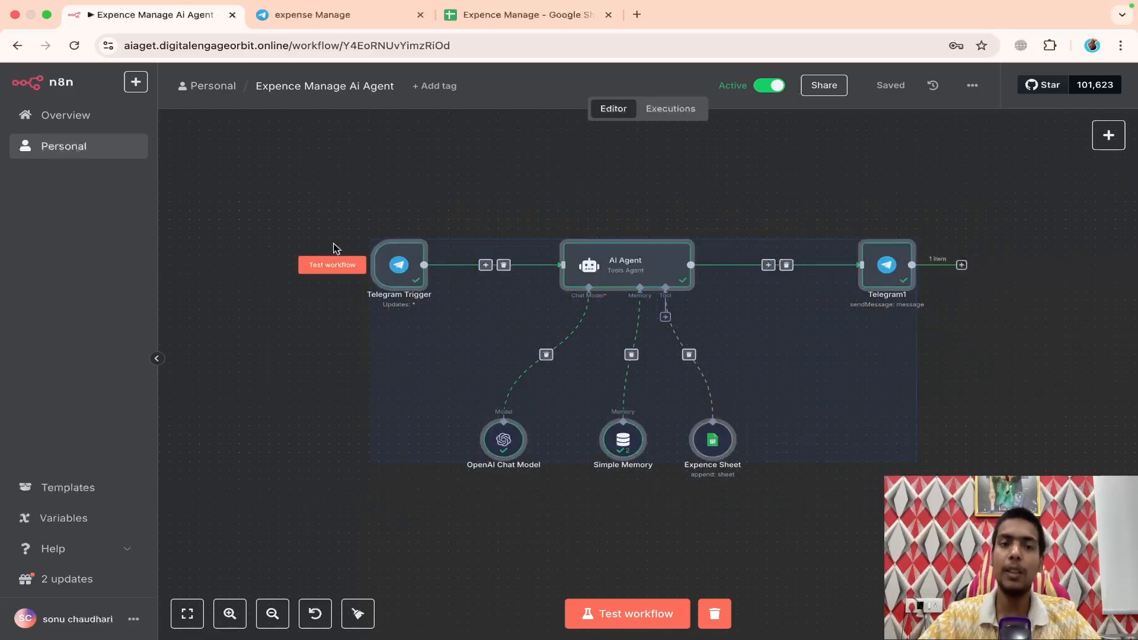